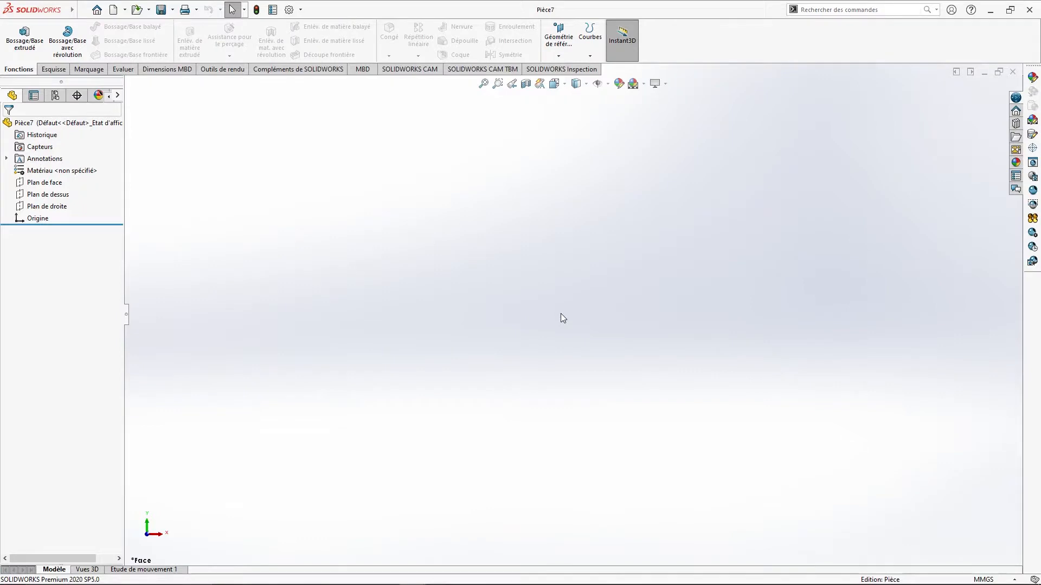
# Open a new sketch on the right plane (Plan de droite), viewed normal to it
pyautogui.click(46, 206)
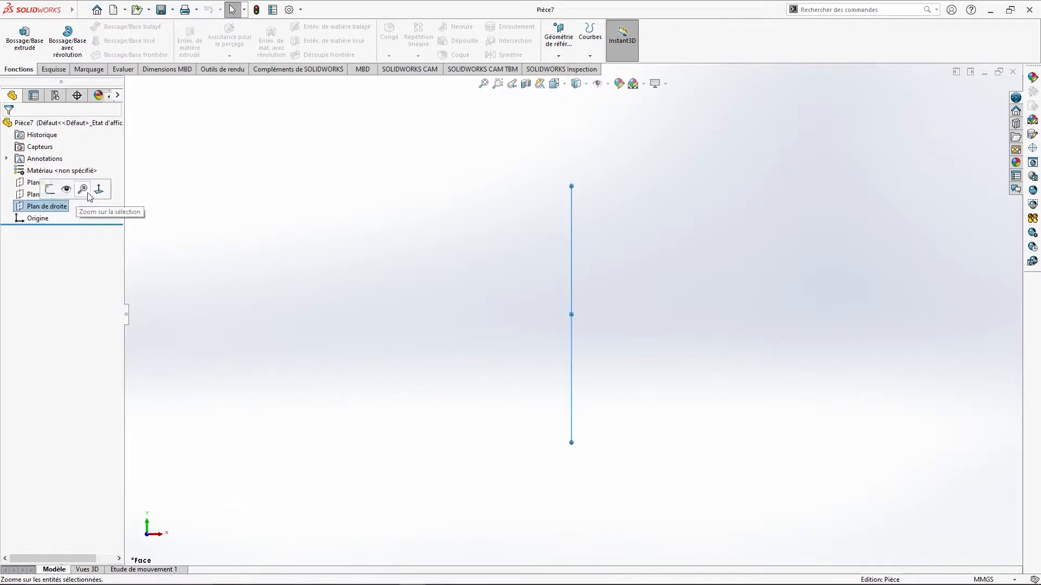
pyautogui.click(99, 190)
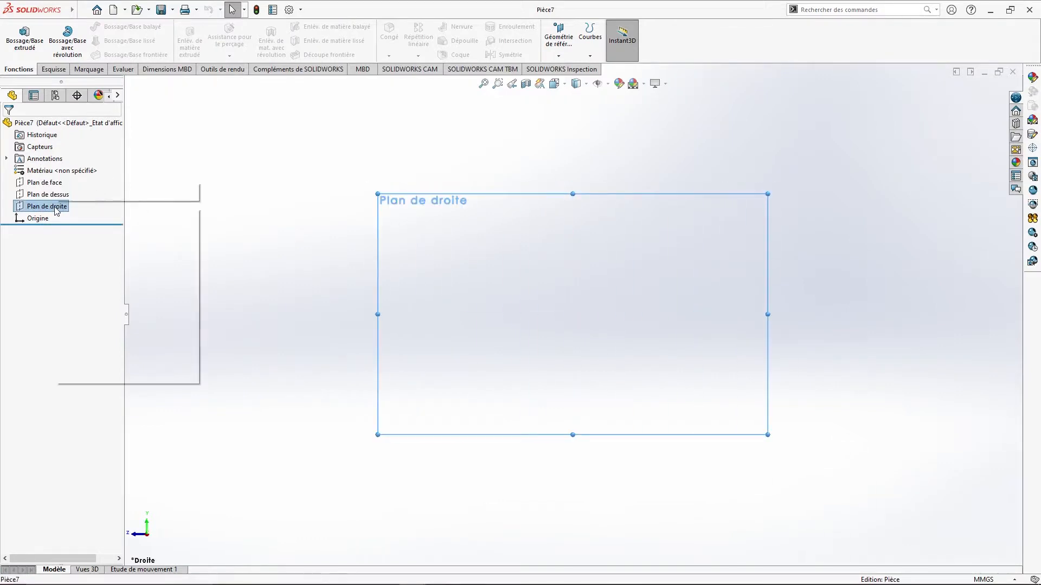
pyautogui.click(89, 191)
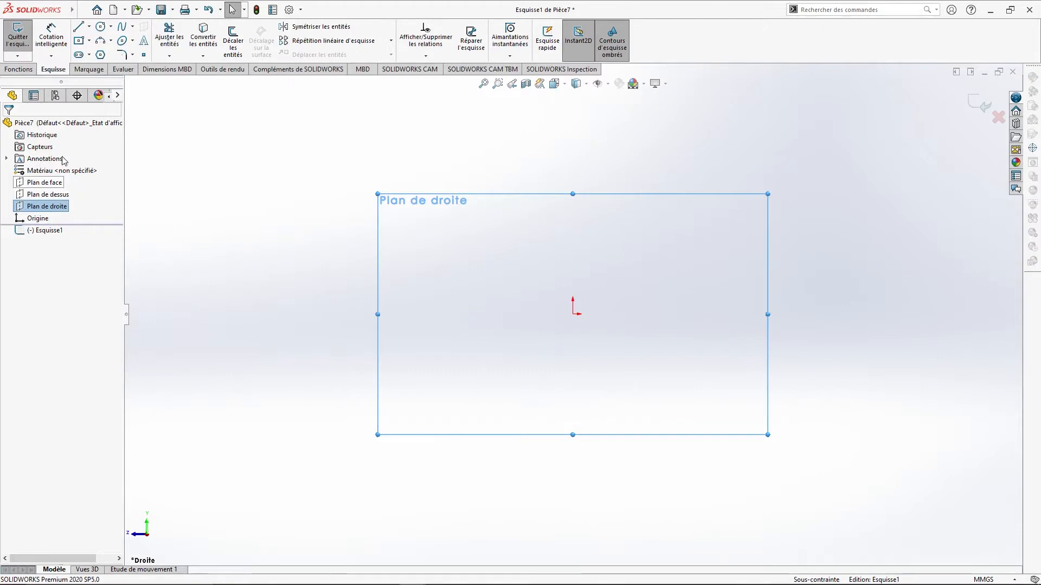
# Draw a horizontal centerline about 52 mm long starting at the origin
pyautogui.click(89, 26)
pyautogui.click(105, 51)
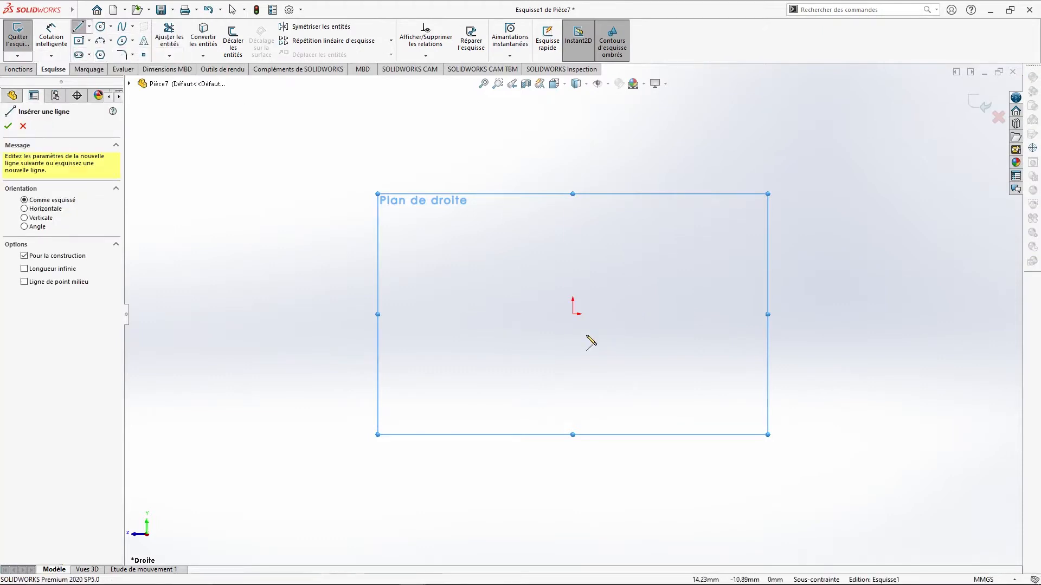
pyautogui.click(573, 314)
pyautogui.click(687, 313)
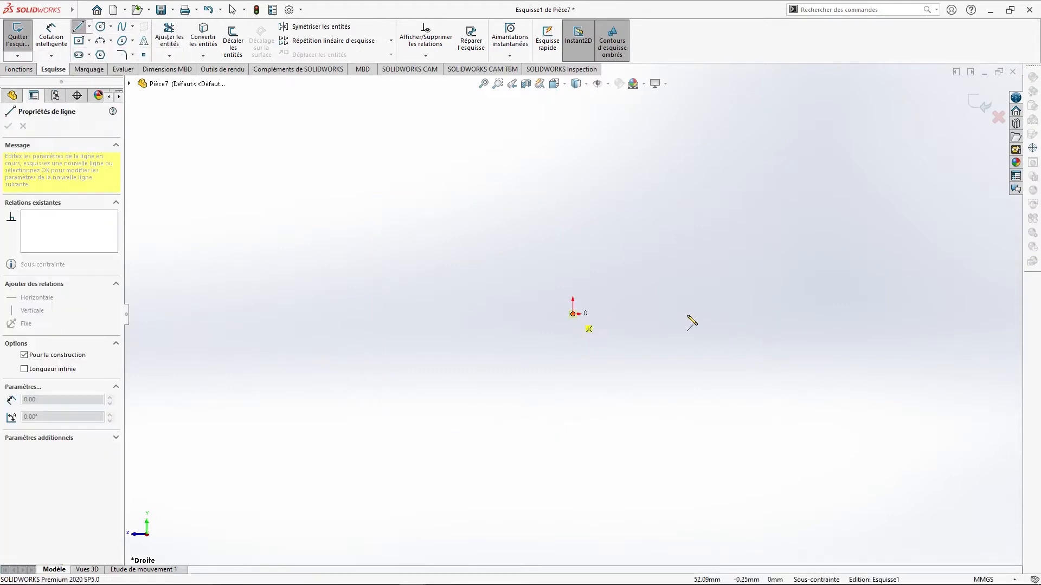
pyautogui.rightClick(726, 337)
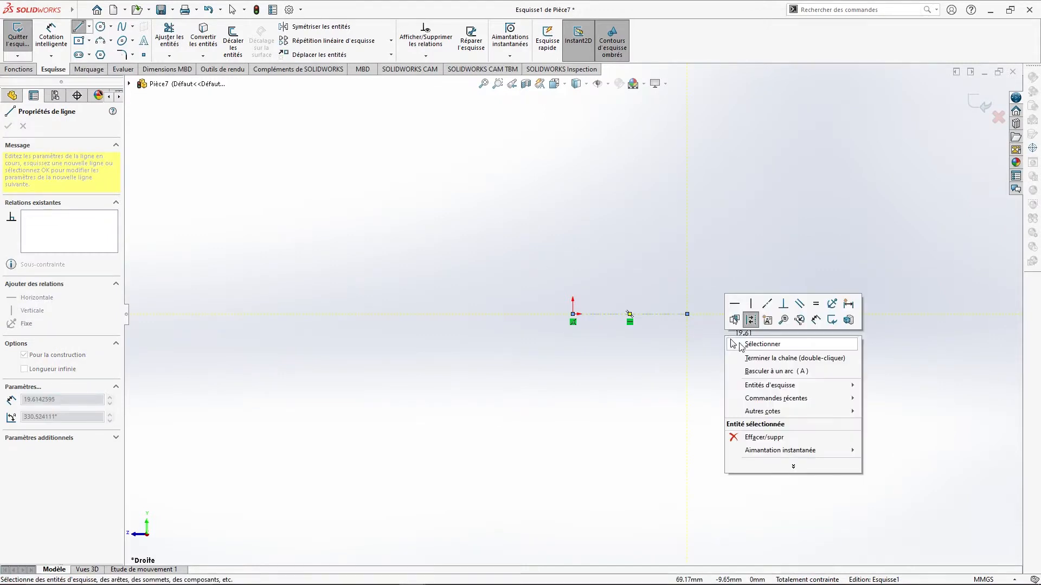
pyautogui.click(729, 353)
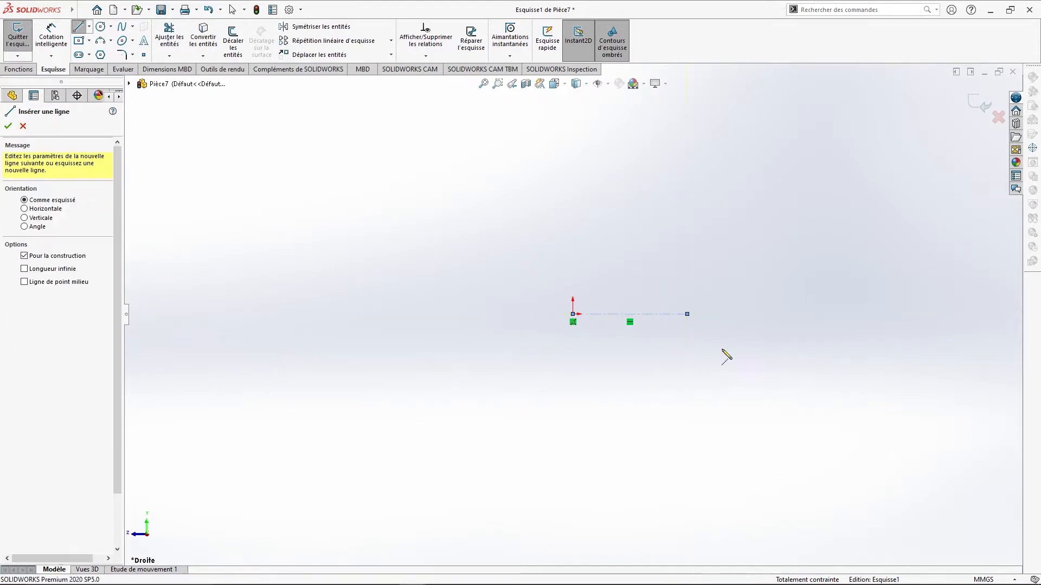
# Draw a second horizontal centerline about 35 mm above the first, starting directly over the origin
pyautogui.click(573, 239)
pyautogui.click(694, 238)
pyautogui.rightClick(741, 237)
pyautogui.click(759, 300)
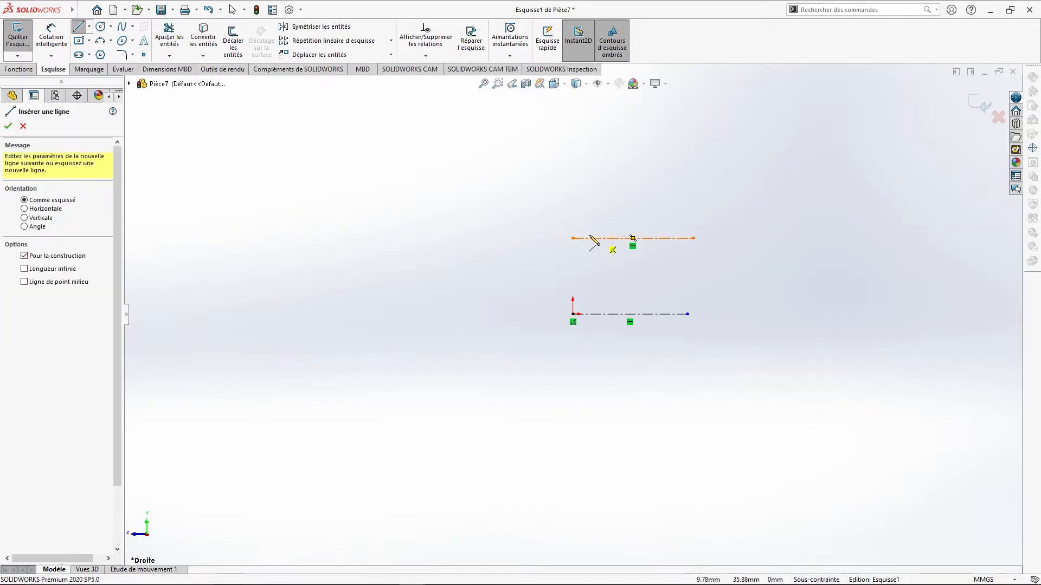
# Draw a vertical centerline about 44 mm long upward from the start point of the upper horizontal centerline
pyautogui.click(573, 238)
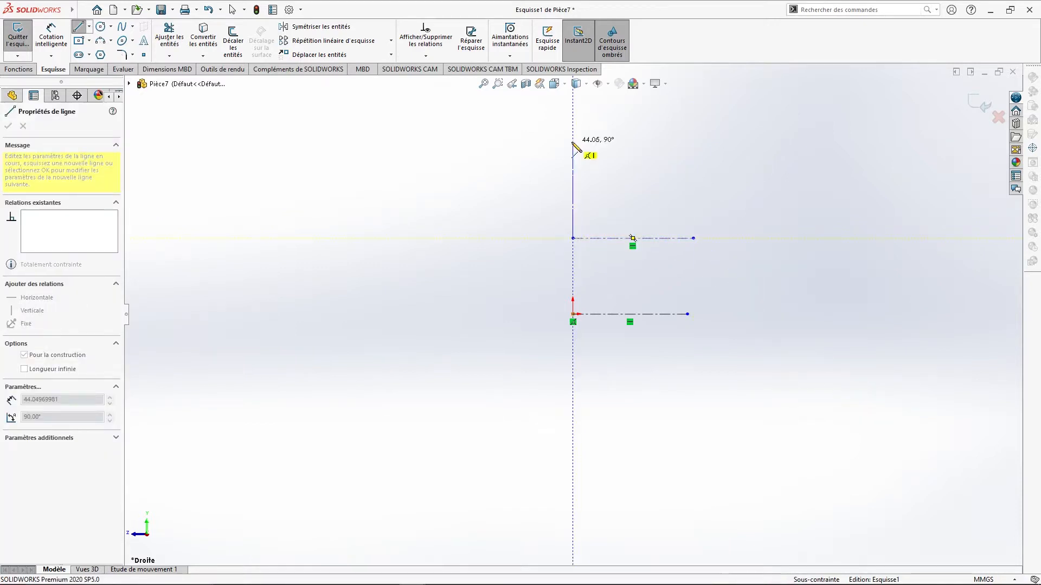
pyautogui.click(573, 142)
pyautogui.rightClick(650, 181)
pyautogui.click(654, 186)
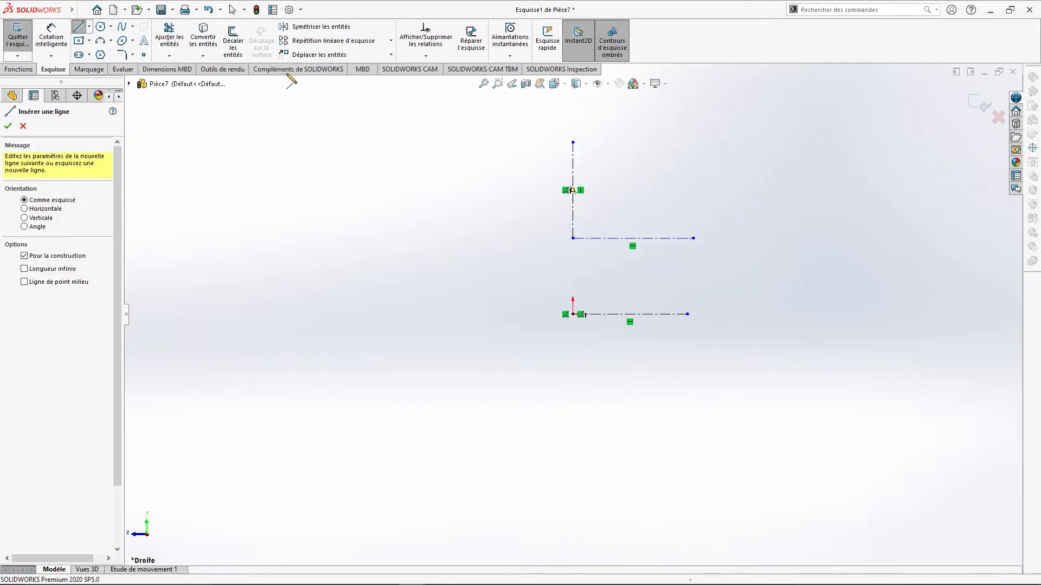
# Dimension the distance between the two horizontal centerlines as 216 mm
pyautogui.click(51, 36)
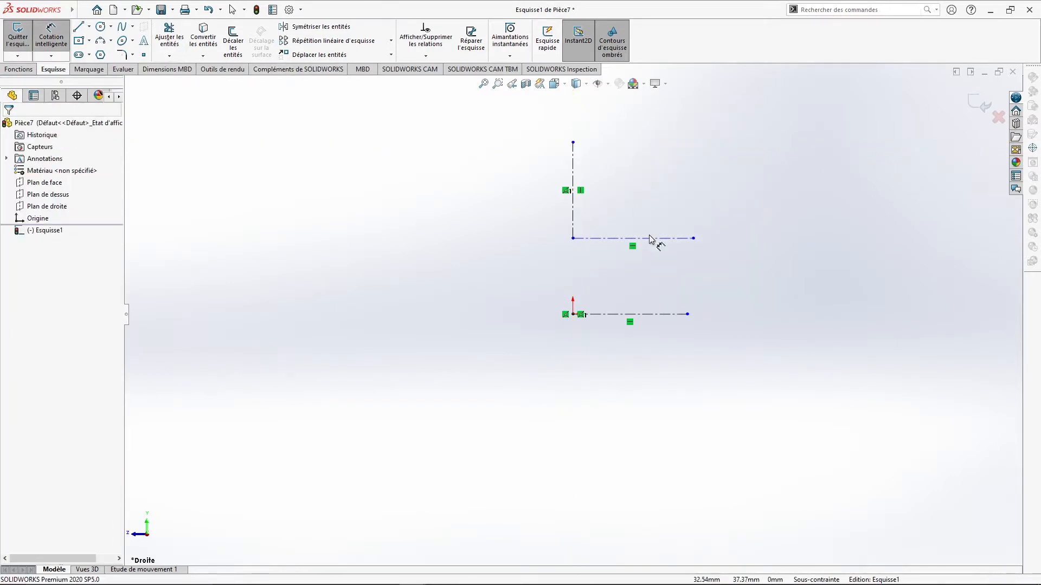
pyautogui.click(668, 242)
pyautogui.click(673, 314)
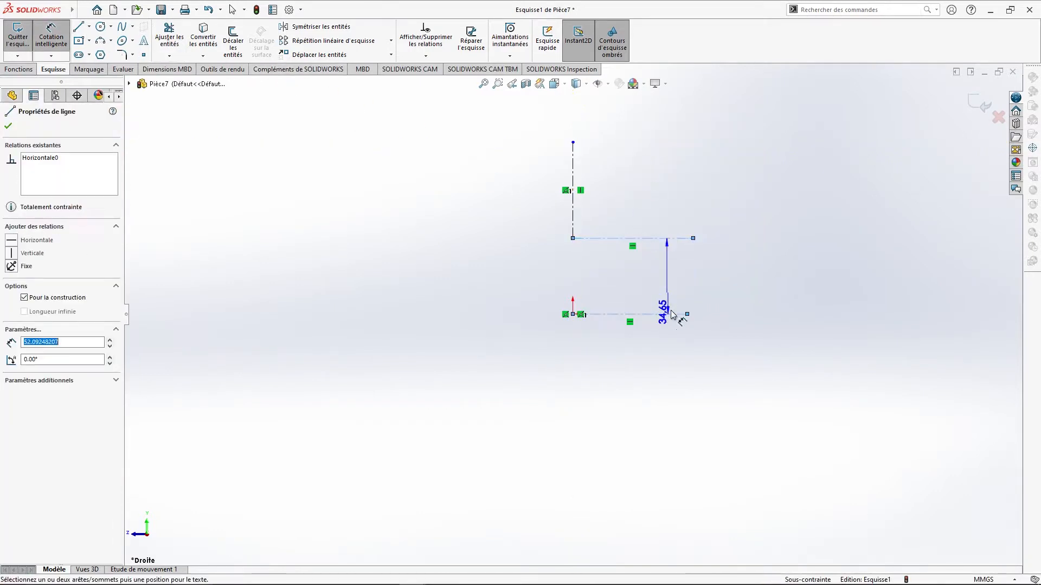
pyautogui.click(838, 307)
pyautogui.write('216')
pyautogui.press('Return')
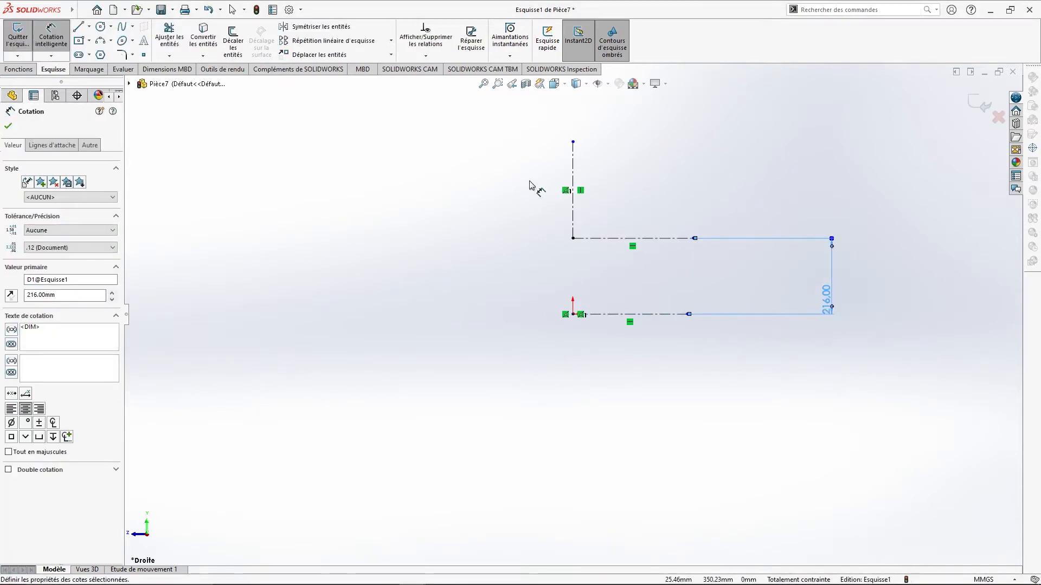
pyautogui.click(8, 126)
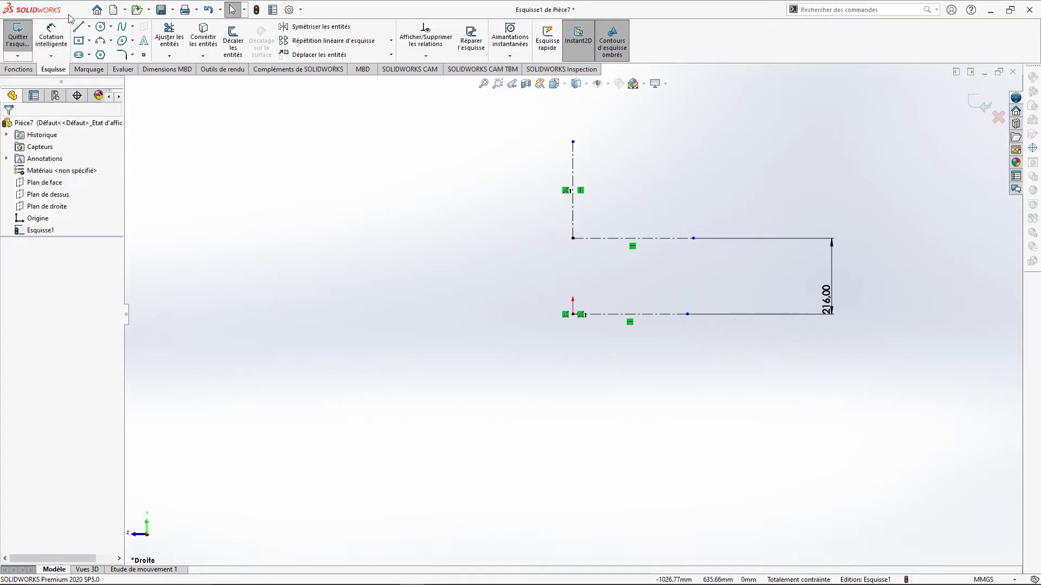
# Sketch a profile up from the upper centerline: a 22 mm vertical, a 23 mm horizontal, an arc of radius about 26 mm and another vertical line
pyautogui.click(86, 10)
pyautogui.click(274, 112)
pyautogui.click(81, 27)
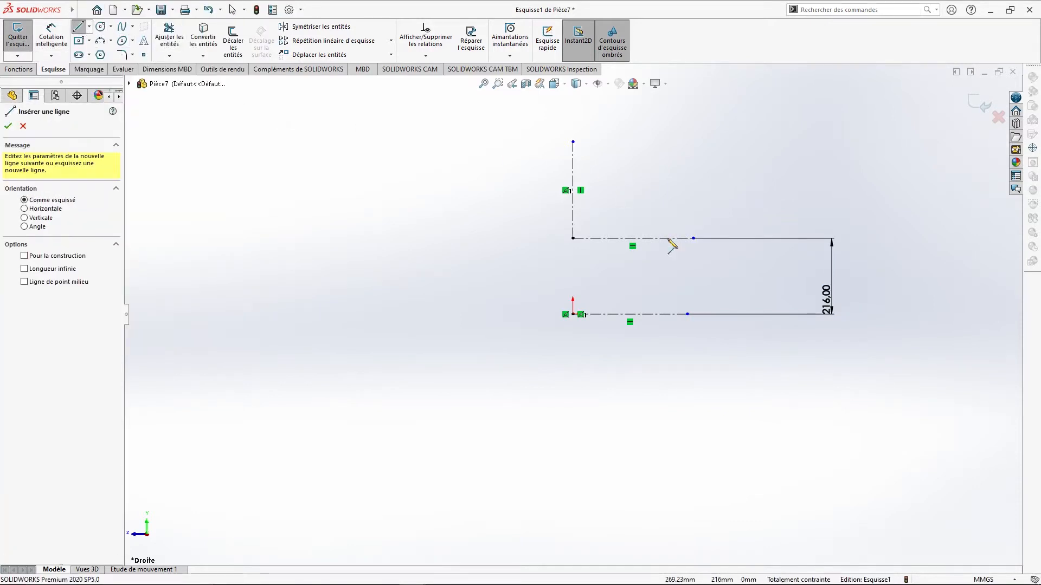
pyautogui.scroll(-3, 668, 244)
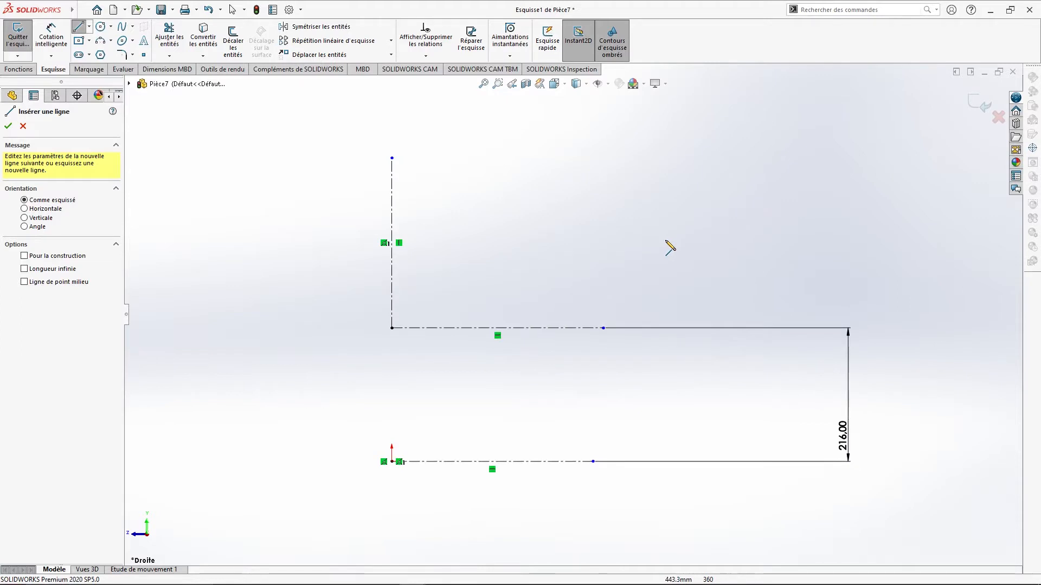
pyautogui.click(518, 328)
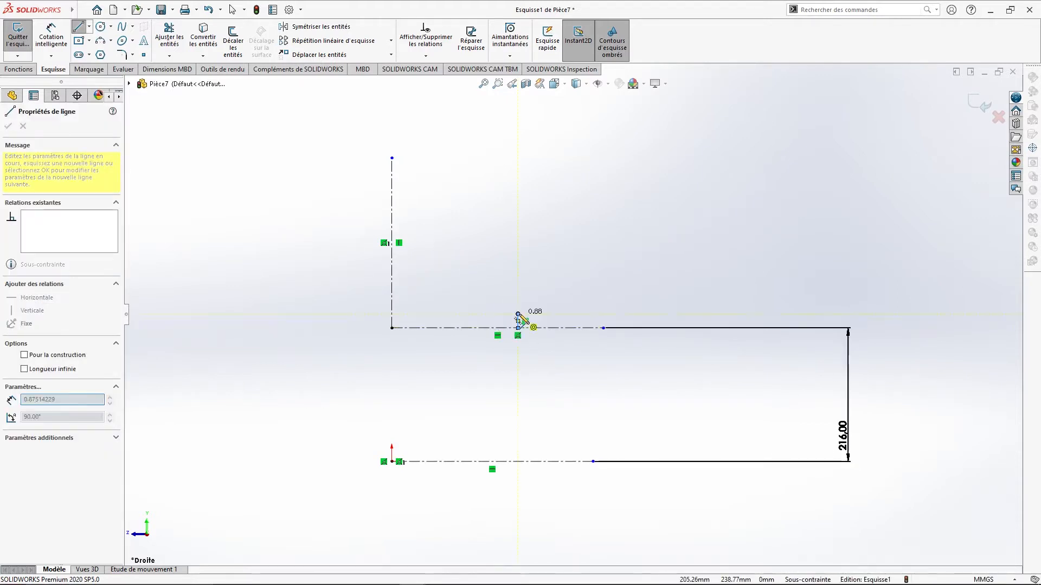
pyautogui.click(518, 314)
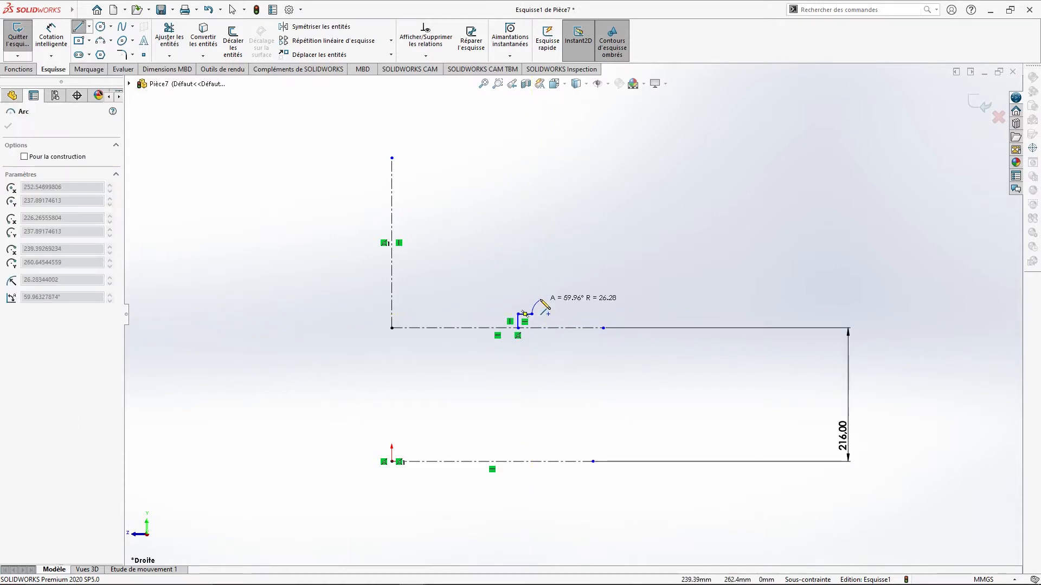
pyautogui.click(540, 298)
pyautogui.click(540, 253)
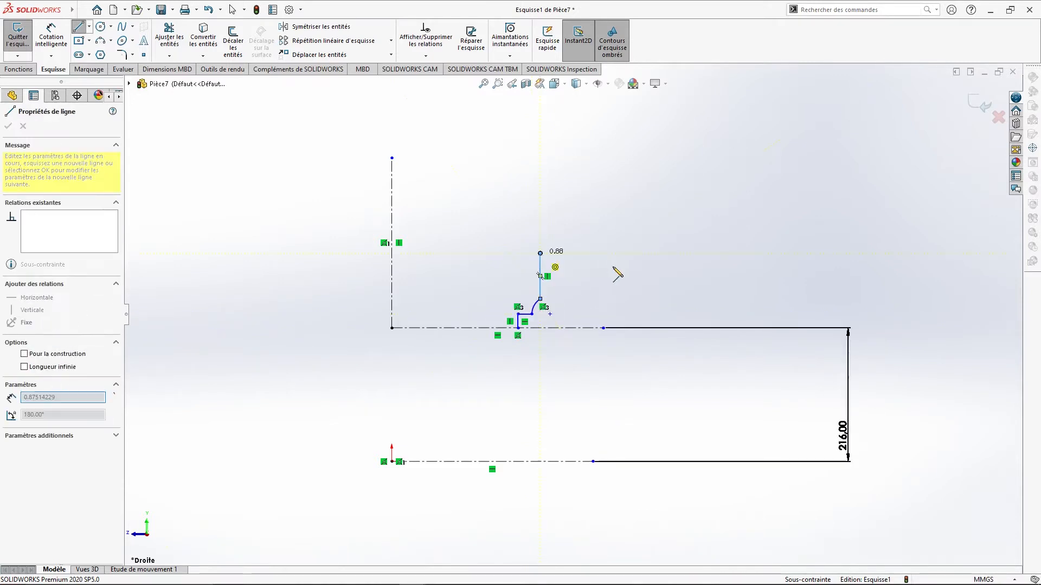
pyautogui.rightClick(615, 266)
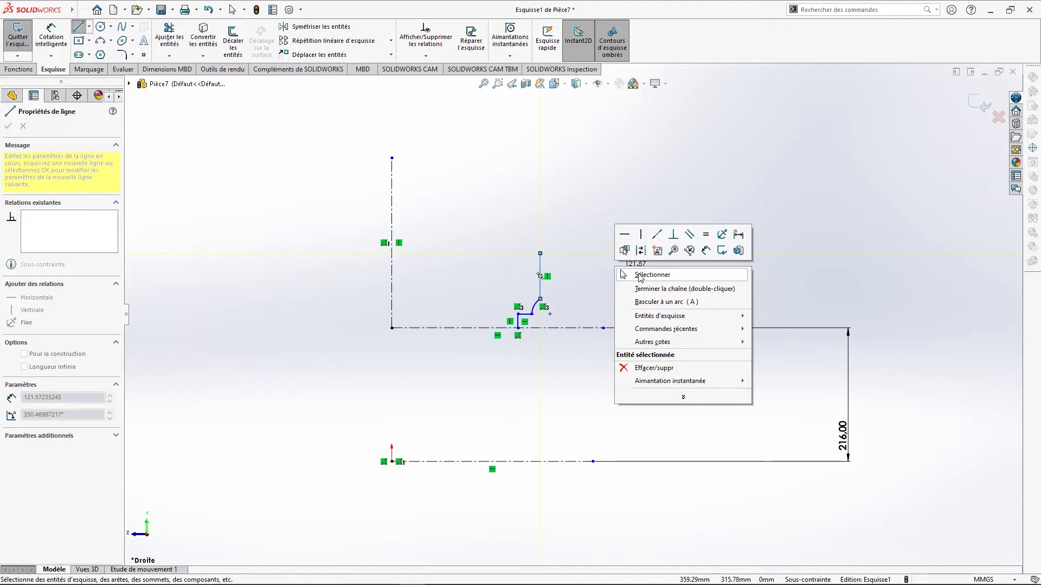
pyautogui.click(646, 288)
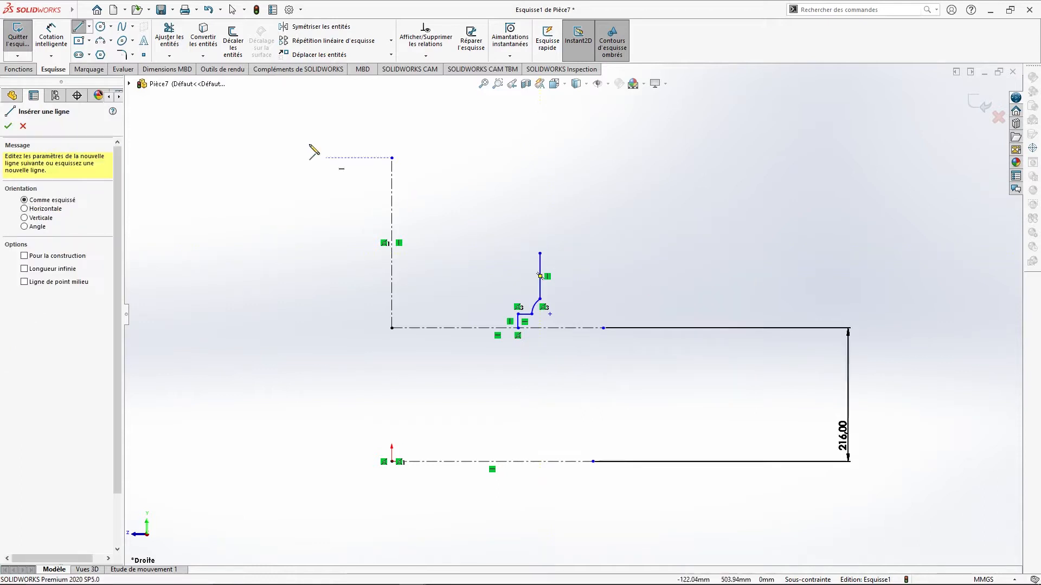
pyautogui.press('Escape')
# Dimension the horizontal distance from the vertical centerline's lower endpoint to the profile's short vertical line as 100 mm
pyautogui.click(51, 36)
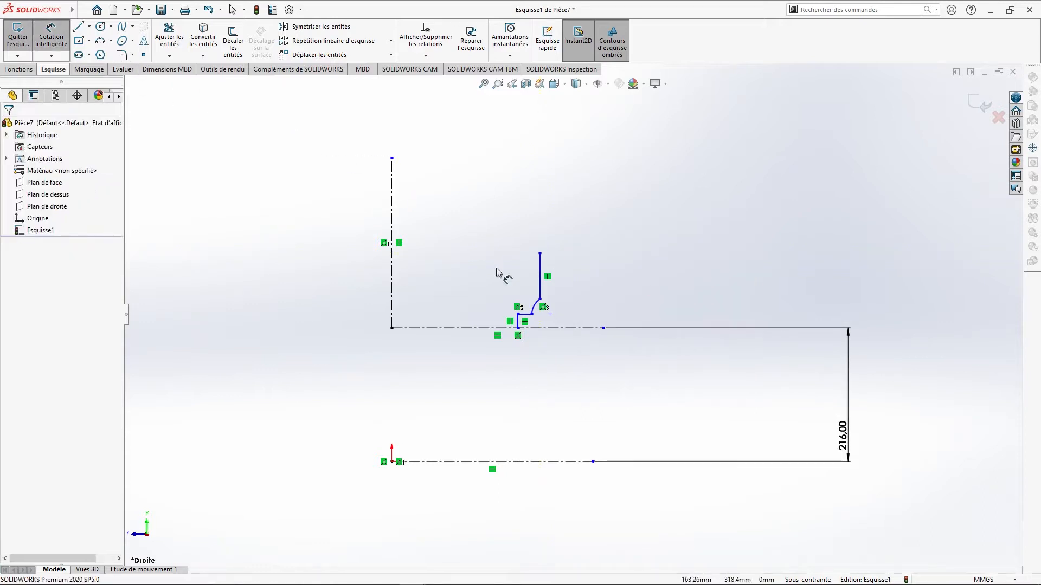
pyautogui.click(518, 323)
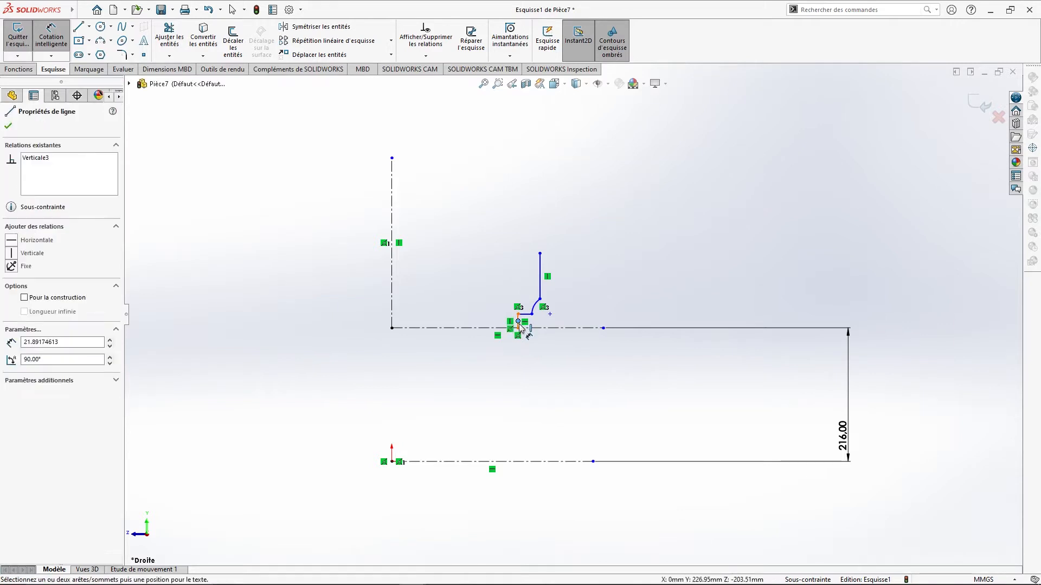
pyautogui.click(518, 323)
pyautogui.click(519, 324)
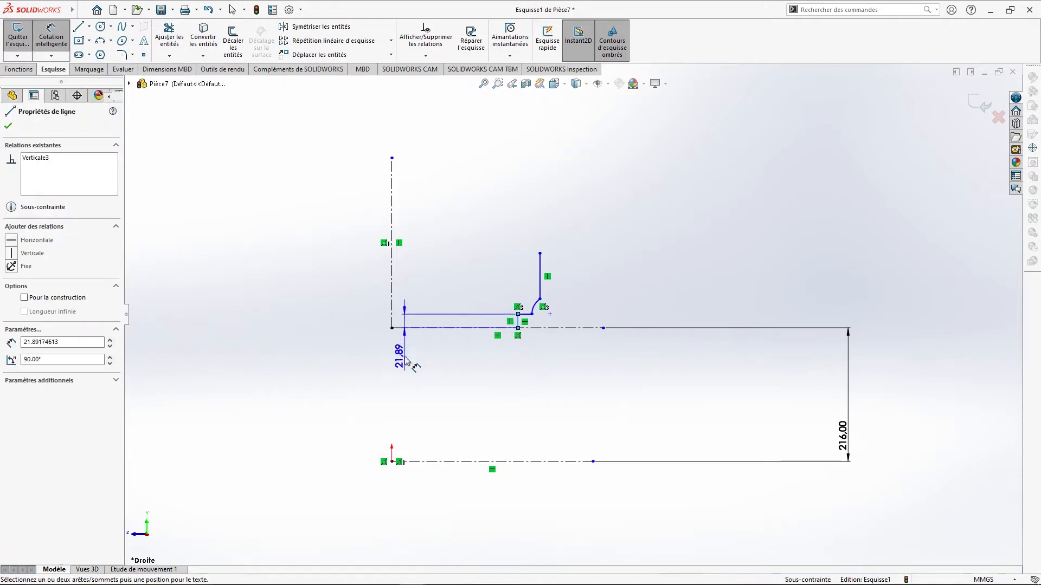
pyautogui.click(392, 329)
pyautogui.click(400, 397)
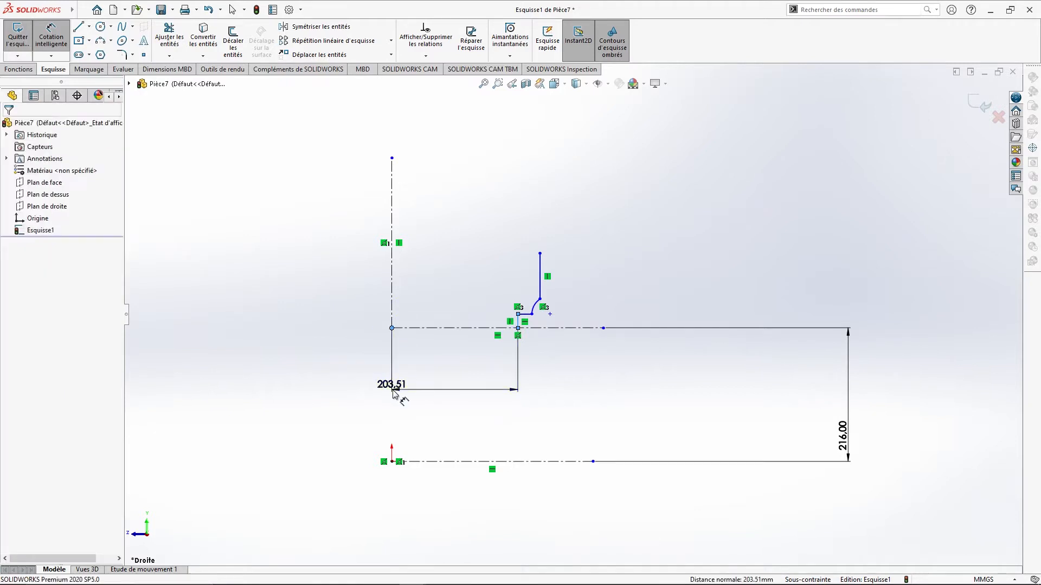
pyautogui.write('100')
pyautogui.press('Return')
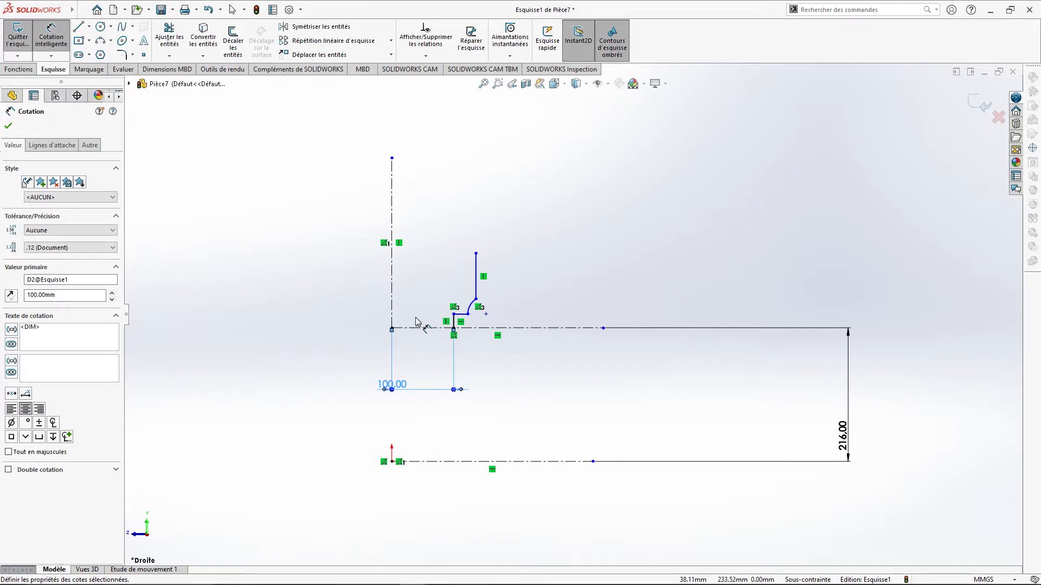
# Set the length of the profile's short vertical line to 10 mm with a dimension
pyautogui.scroll(-5, 428, 319)
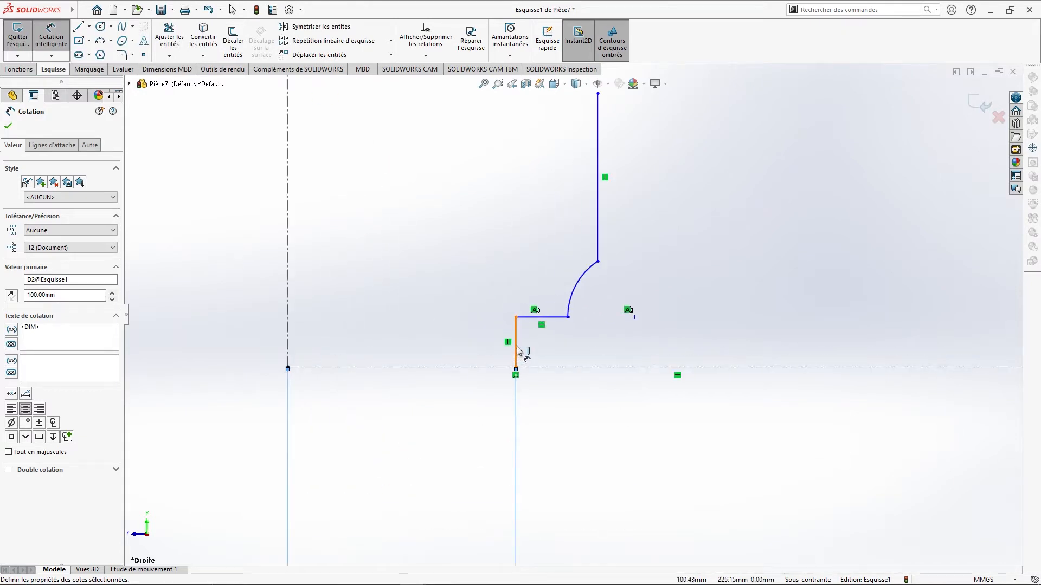
pyautogui.click(515, 356)
pyautogui.click(640, 349)
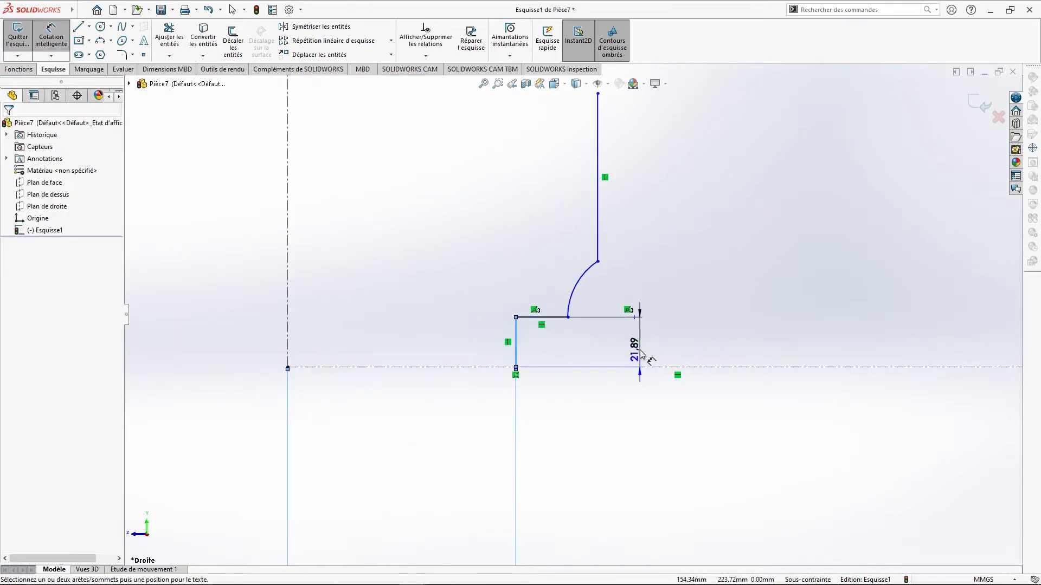
pyautogui.write('100')
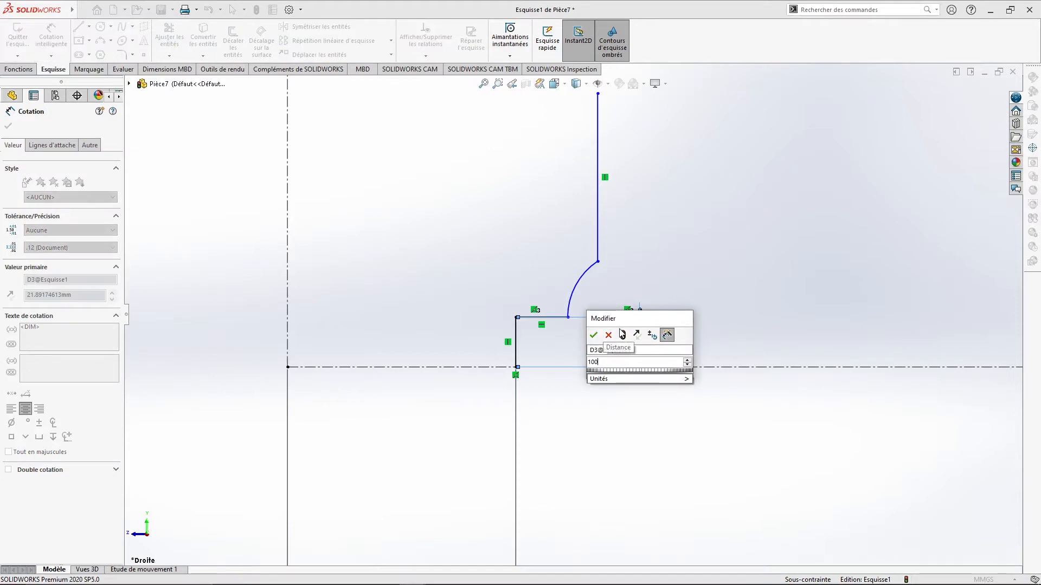
pyautogui.press('Return')
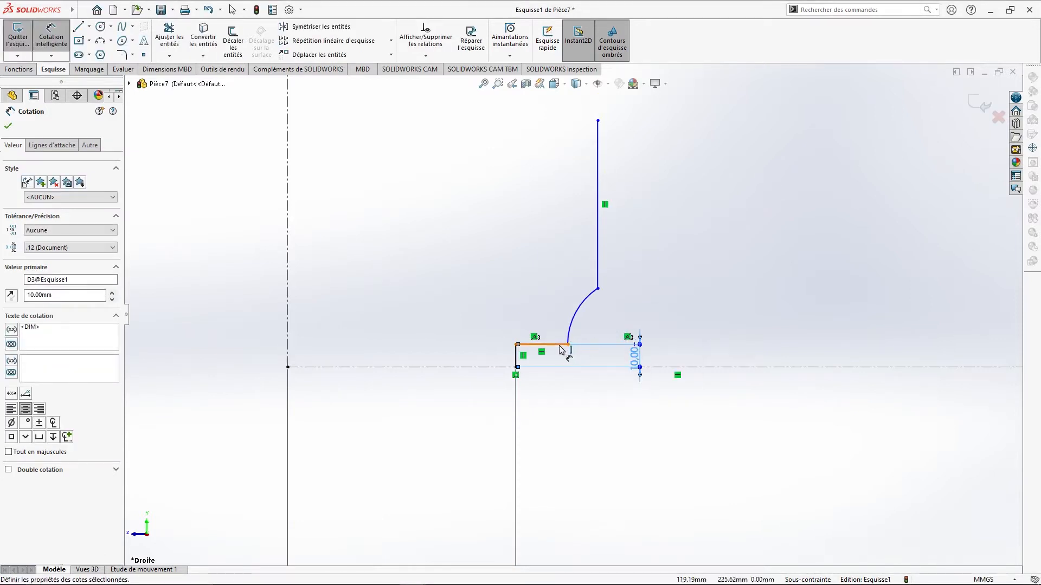
# Dimension the profile's short horizontal line as 10 mm long
pyautogui.click(559, 346)
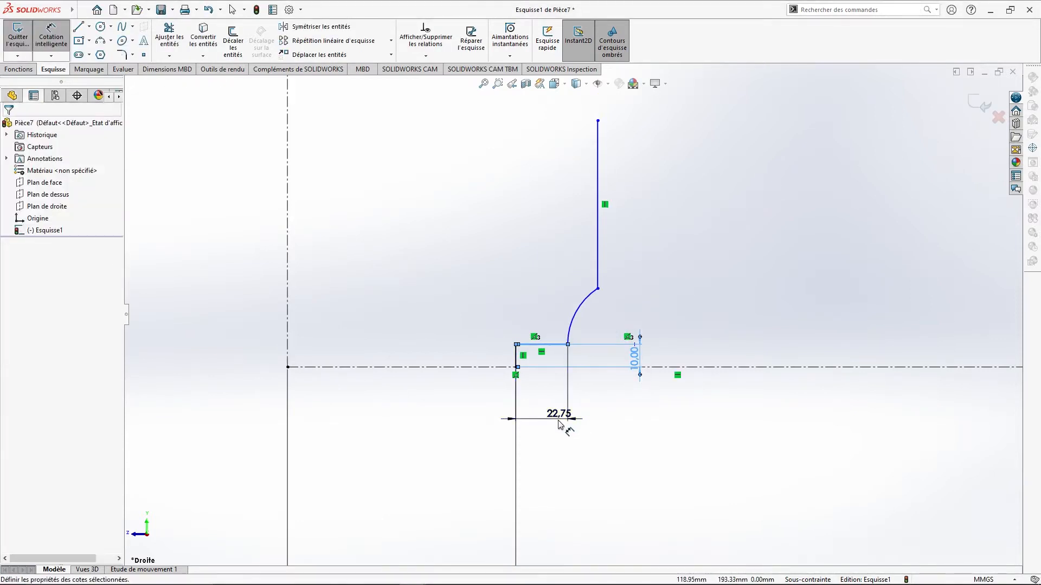
pyautogui.click(560, 425)
pyautogui.write('10')
pyautogui.press('Return')
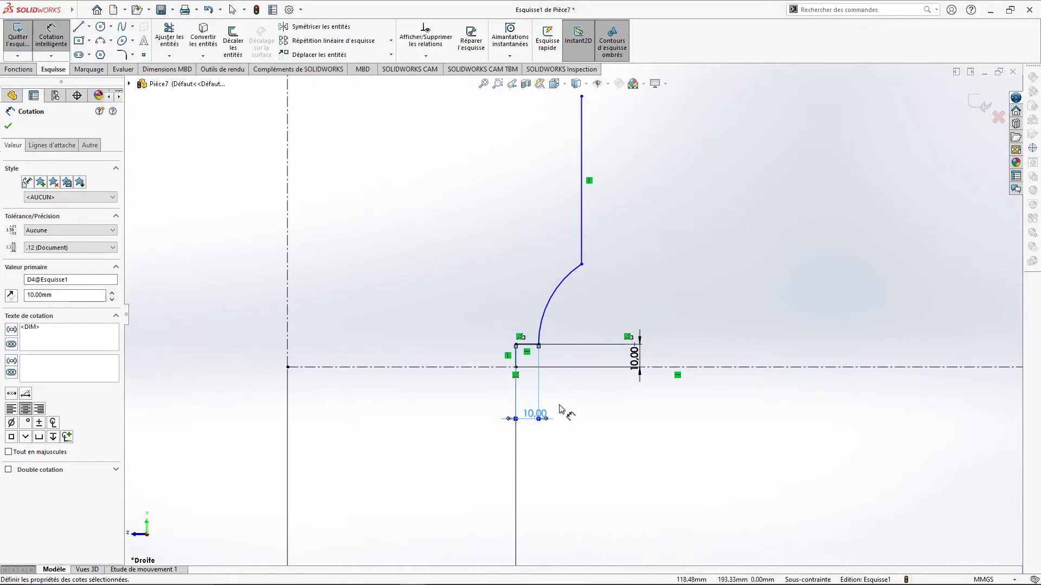
# Dimension the horizontal distance between the two endpoints of the arc as 5 mm
pyautogui.click(538, 345)
pyautogui.click(581, 265)
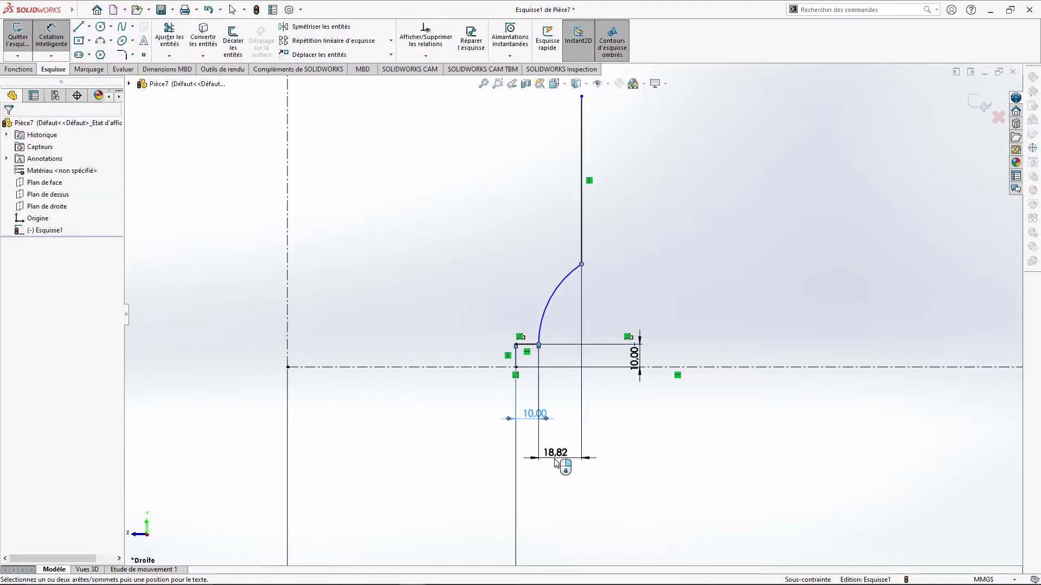
pyautogui.click(556, 464)
pyautogui.write('5')
pyautogui.press('Return')
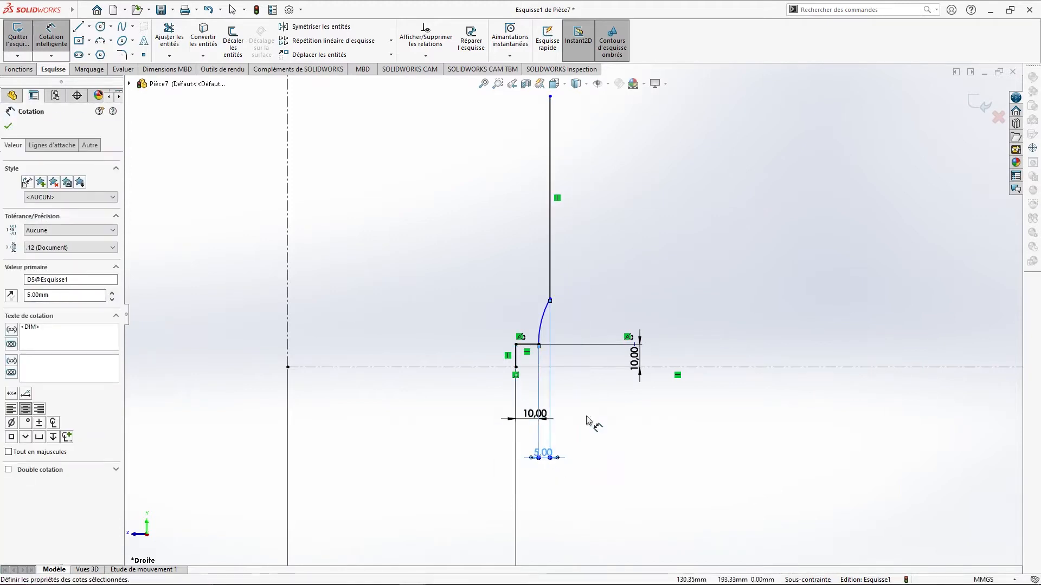
# Dimension the vertical distance between the two endpoints of the arc as 8 mm
pyautogui.click(549, 298)
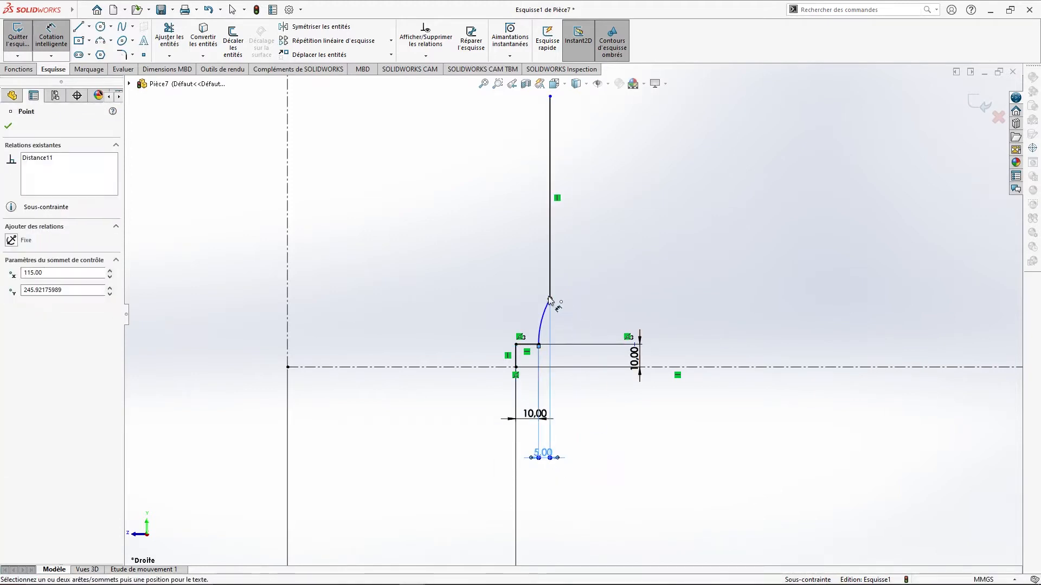
pyautogui.click(539, 345)
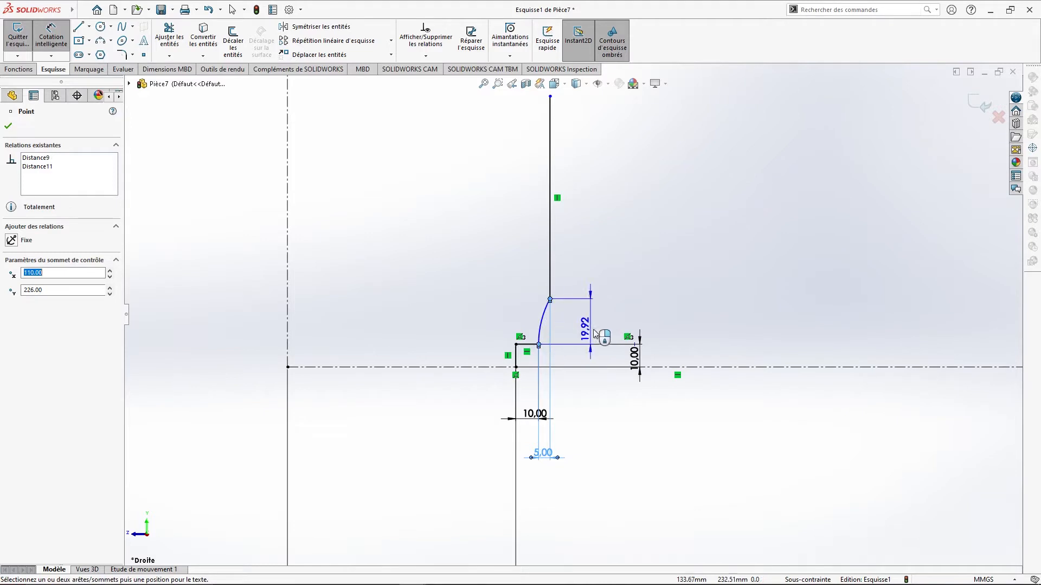
pyautogui.click(659, 329)
pyautogui.write('89mm')
pyautogui.press('Return')
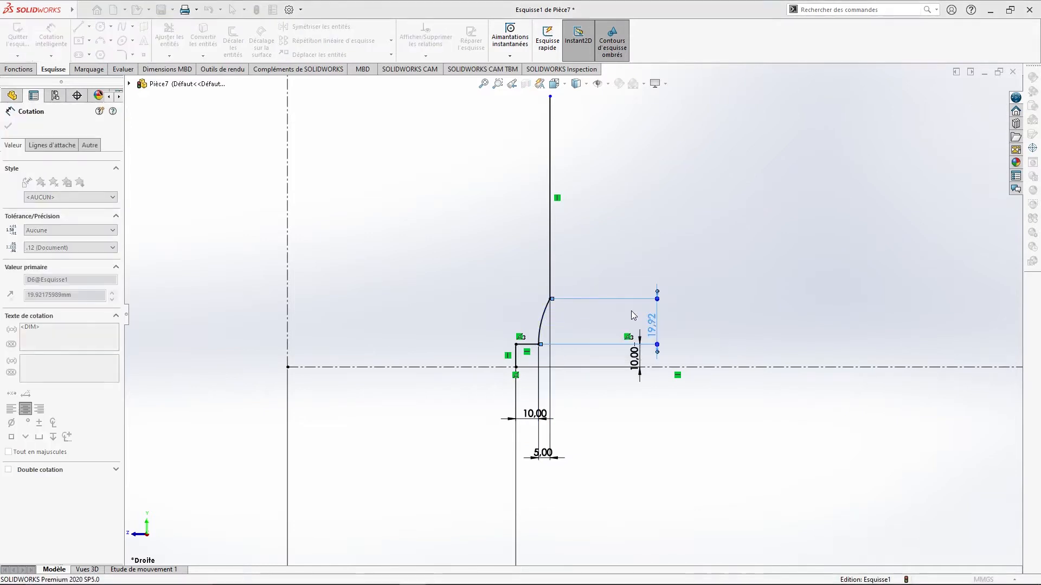
# Set the length of the long vertical line above the arc to 45 mm with a dimension
pyautogui.scroll(2, 616, 274)
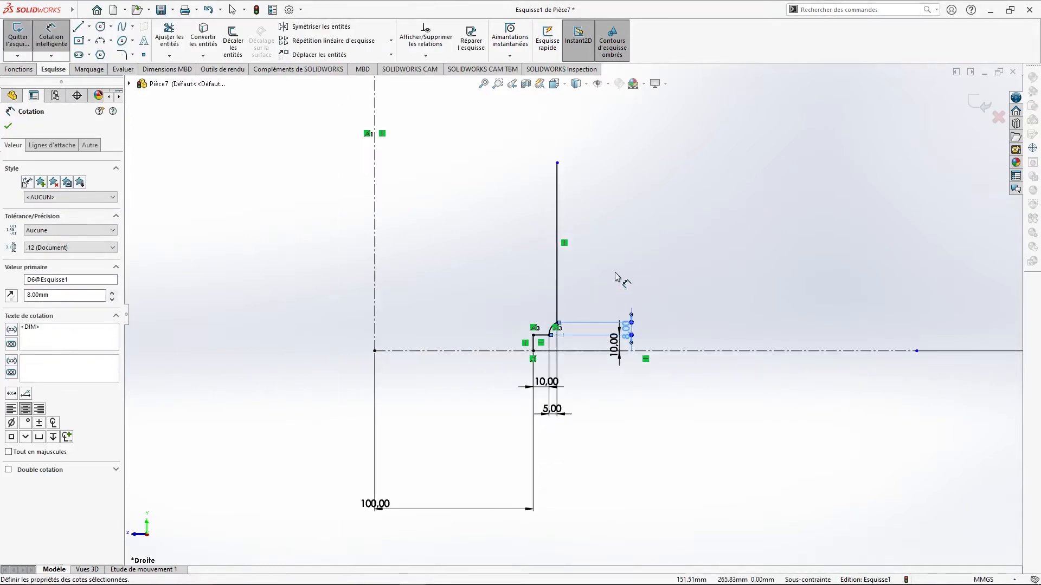
pyautogui.click(559, 269)
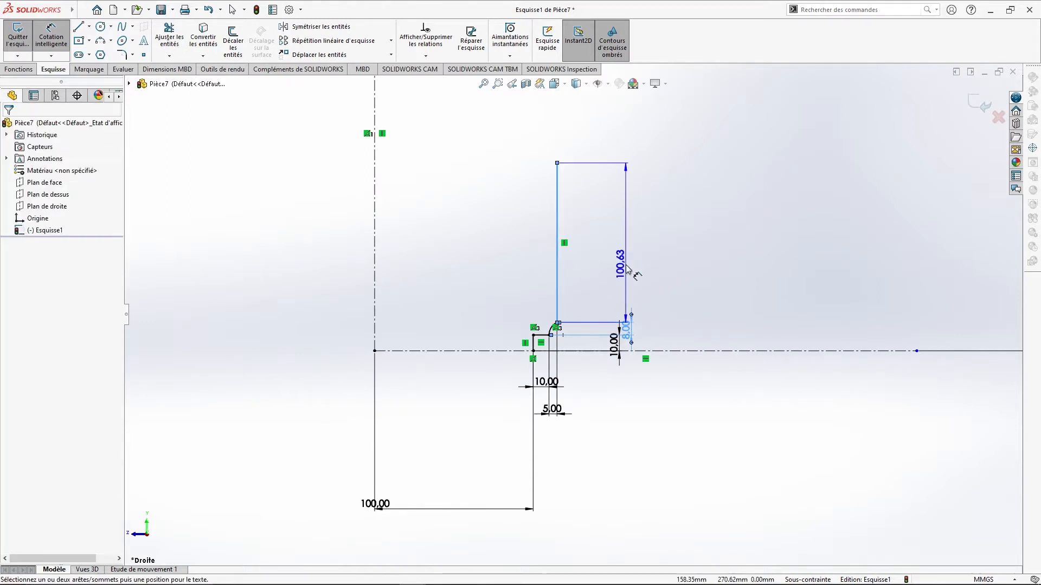
pyautogui.click(621, 264)
pyautogui.write('45')
pyautogui.press('Return')
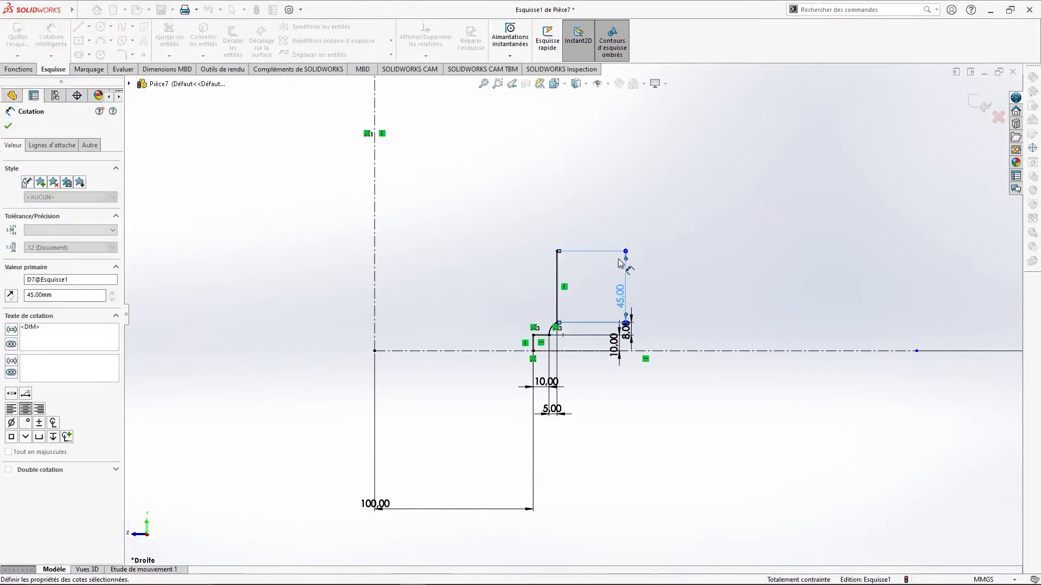
pyautogui.click(7, 128)
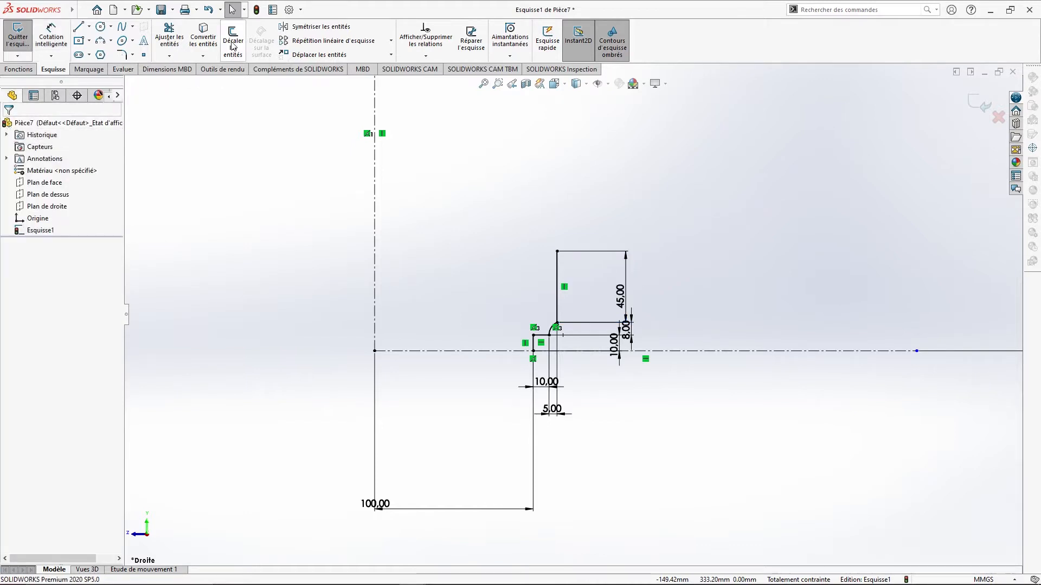
# Mirror the profile's three solid lines and the arc about the vertical centerline, keeping the originals
pyautogui.click(319, 26)
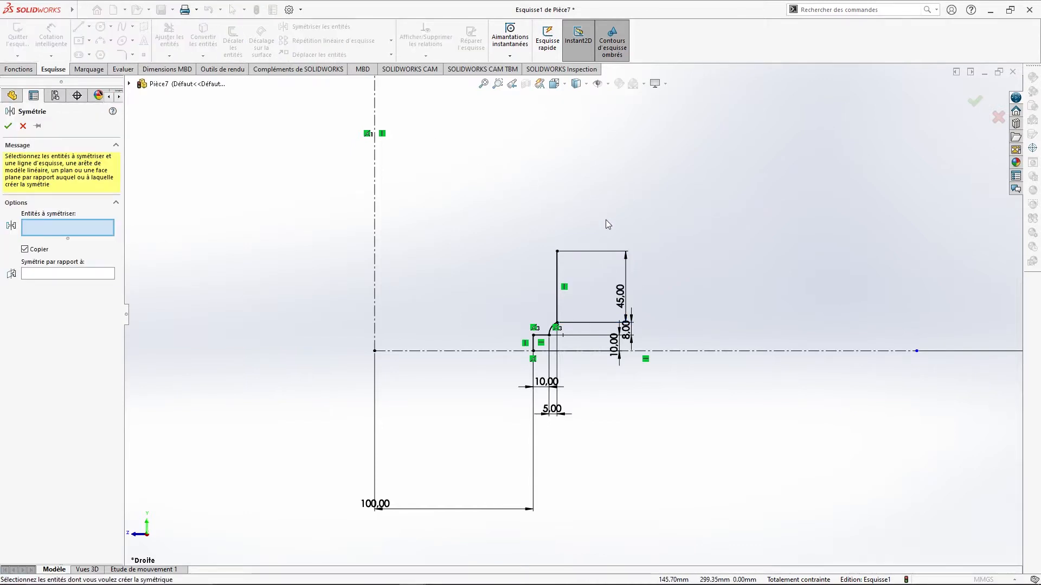
pyautogui.moveTo(606, 216)
pyautogui.mouseDown()
pyautogui.moveTo(528, 341)
pyautogui.moveTo(508, 351)
pyautogui.mouseUp()
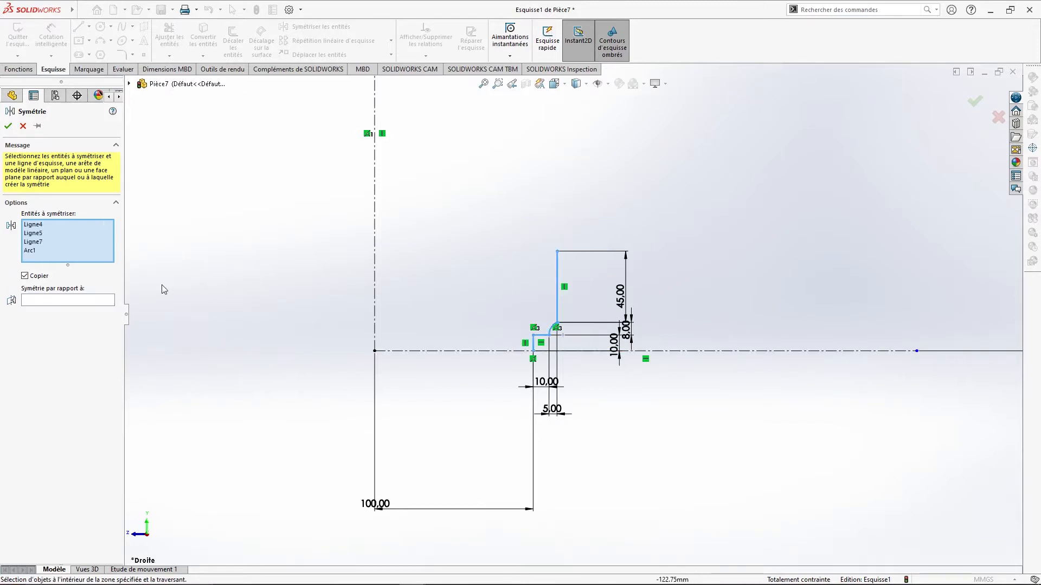
pyautogui.click(103, 301)
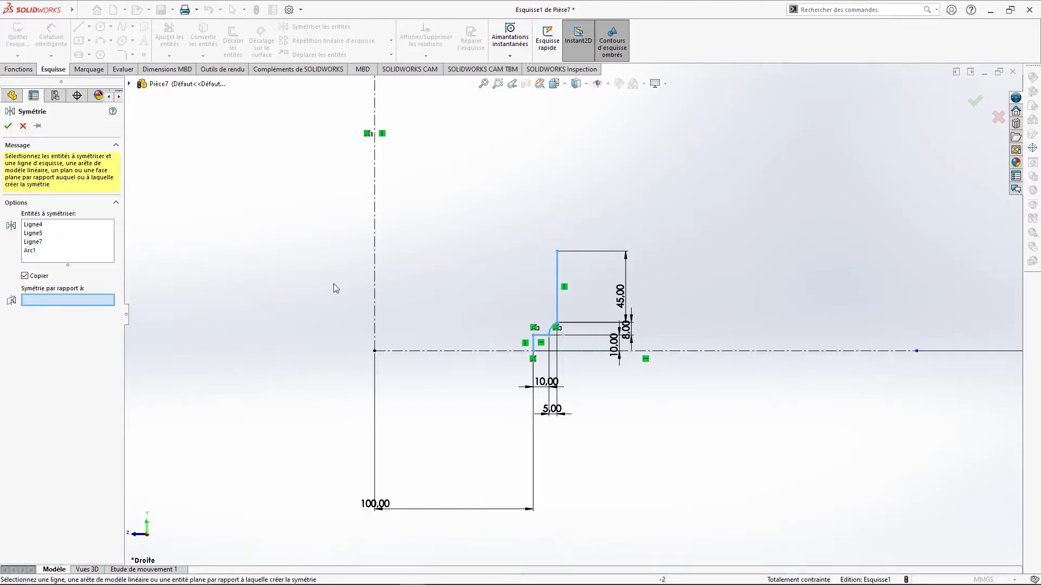
pyautogui.click(375, 287)
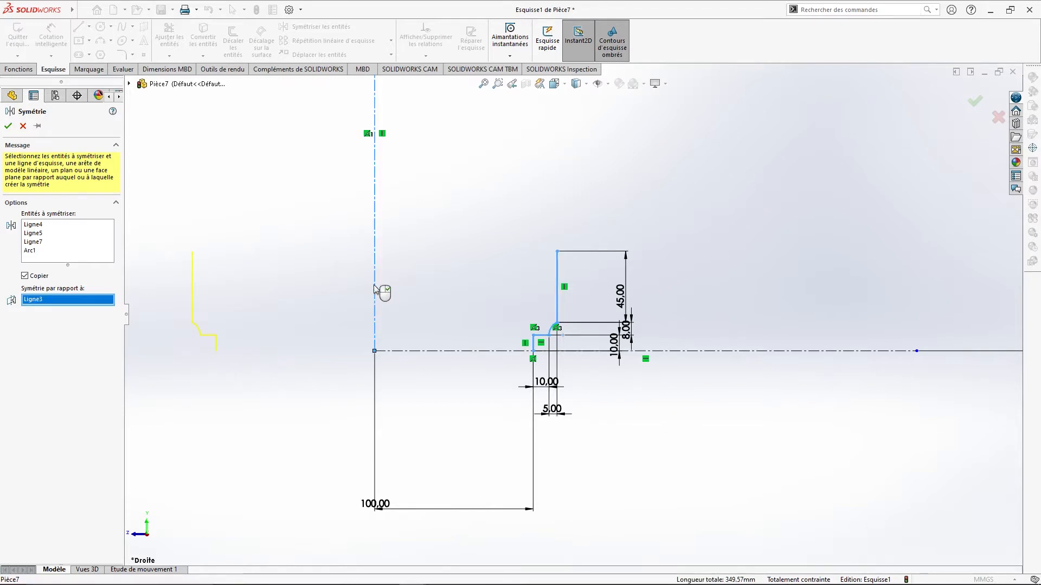
pyautogui.click(9, 126)
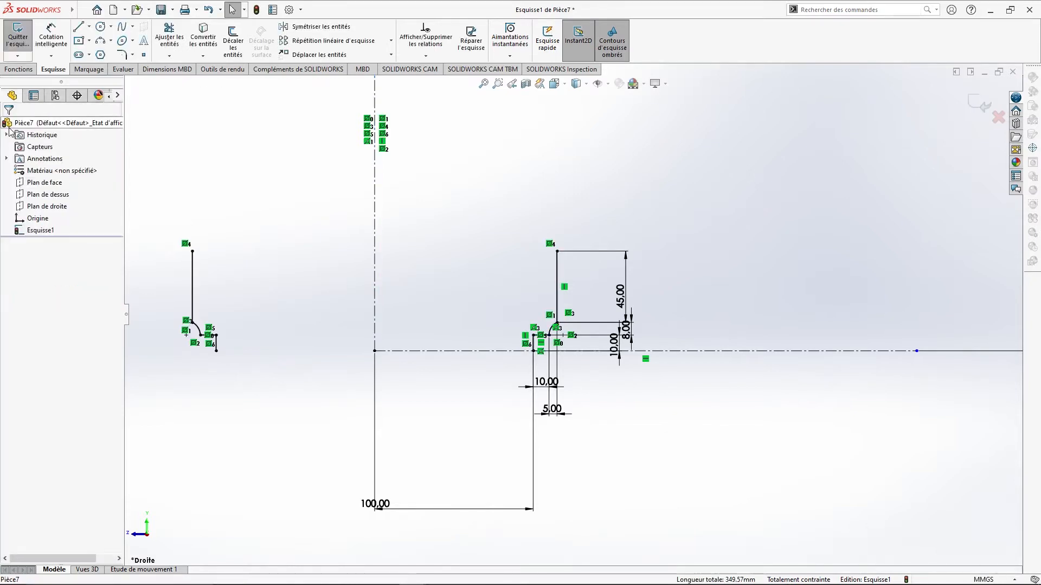
# Draw a shallow three-point arc of about 669 mm radius, bulging upward, between the upper ends of the two long vertical lines
pyautogui.click(111, 41)
pyautogui.click(129, 86)
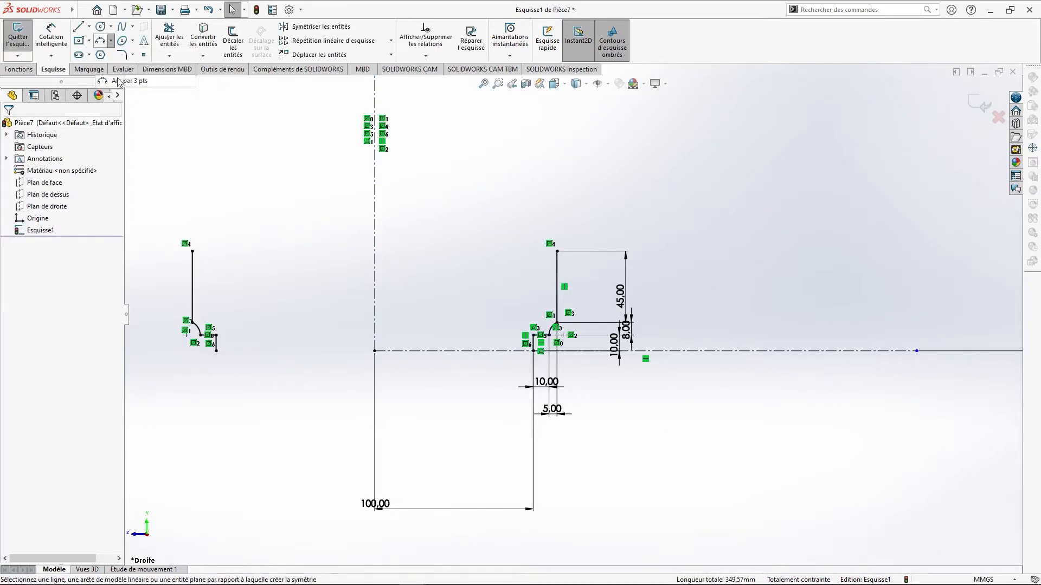
pyautogui.click(193, 252)
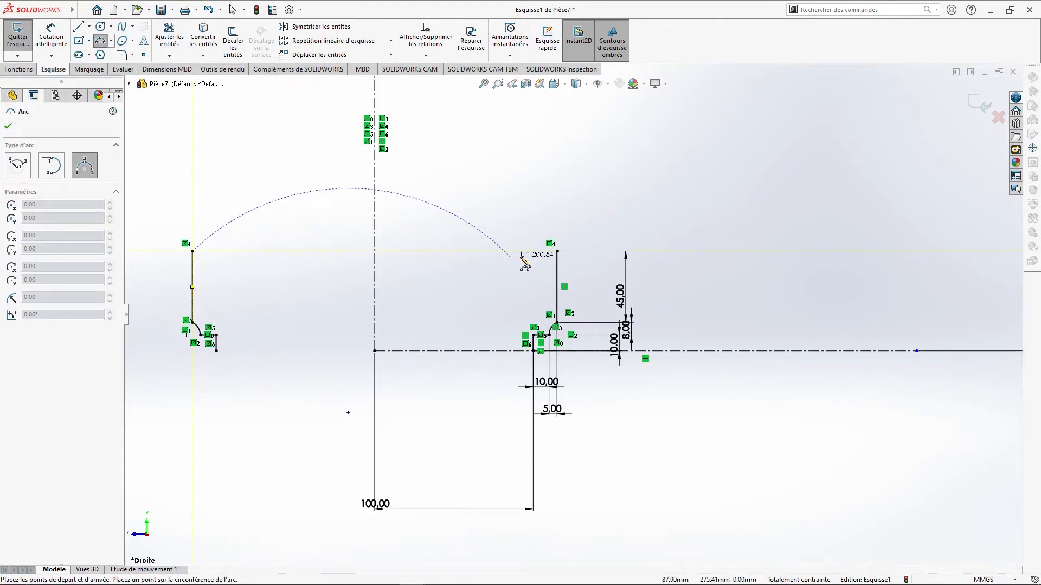
pyautogui.click(556, 252)
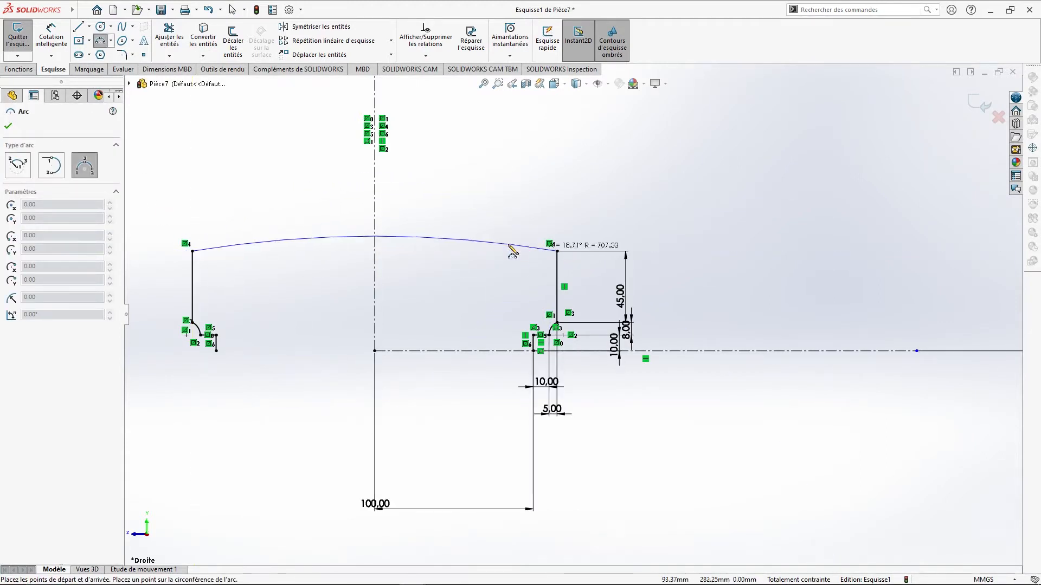
pyautogui.click(442, 242)
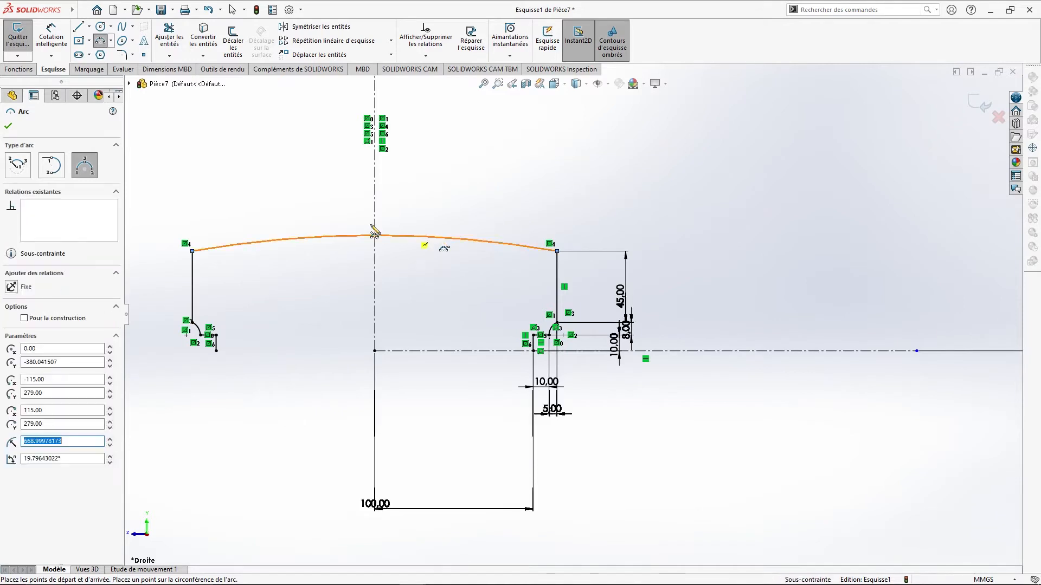
pyautogui.click(9, 127)
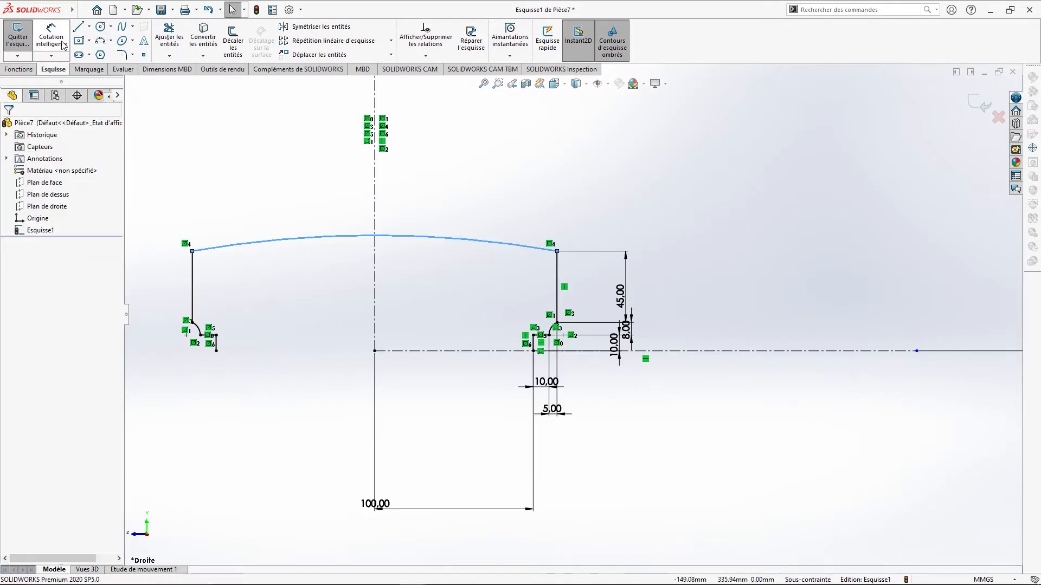
# Set the radius of the large upper arc to 640 mm with a dimension
pyautogui.click(63, 46)
pyautogui.click(406, 236)
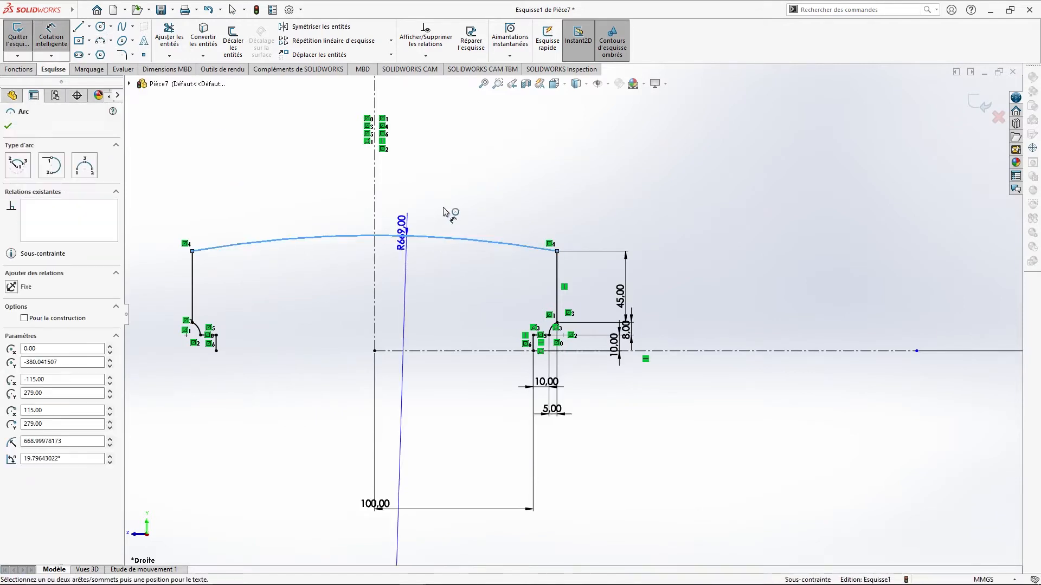
pyautogui.click(446, 213)
pyautogui.write('64')
pyautogui.press('Return')
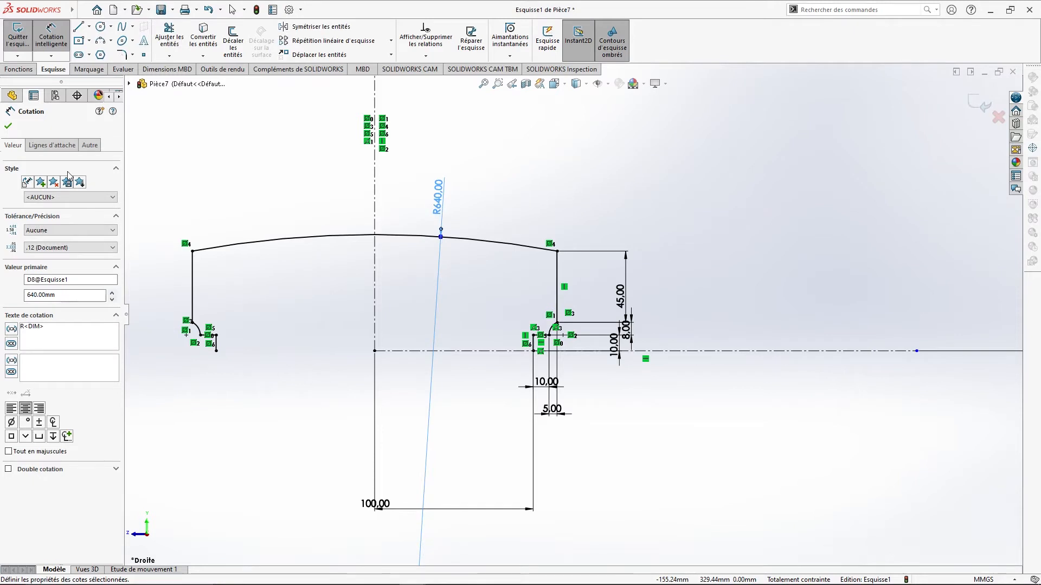
pyautogui.press('Escape')
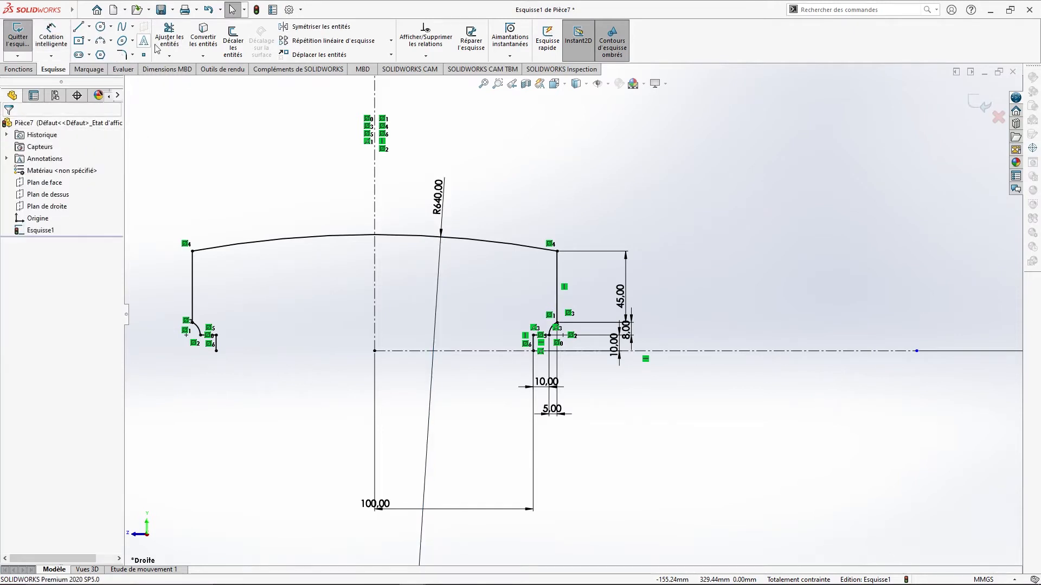
# Offset the whole profile chain 10 mm inward, with dimensions added
pyautogui.click(233, 40)
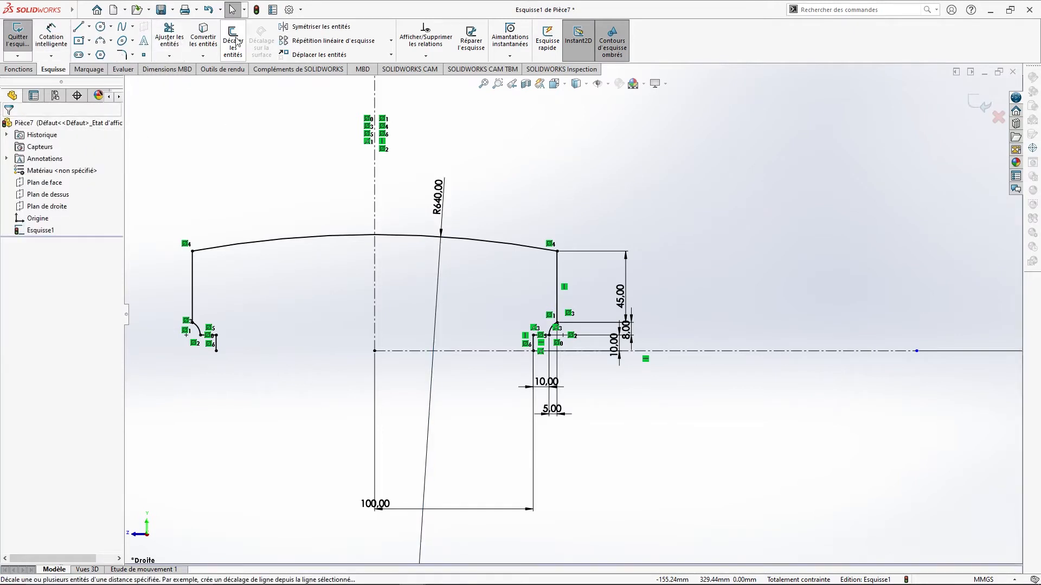
pyautogui.click(288, 239)
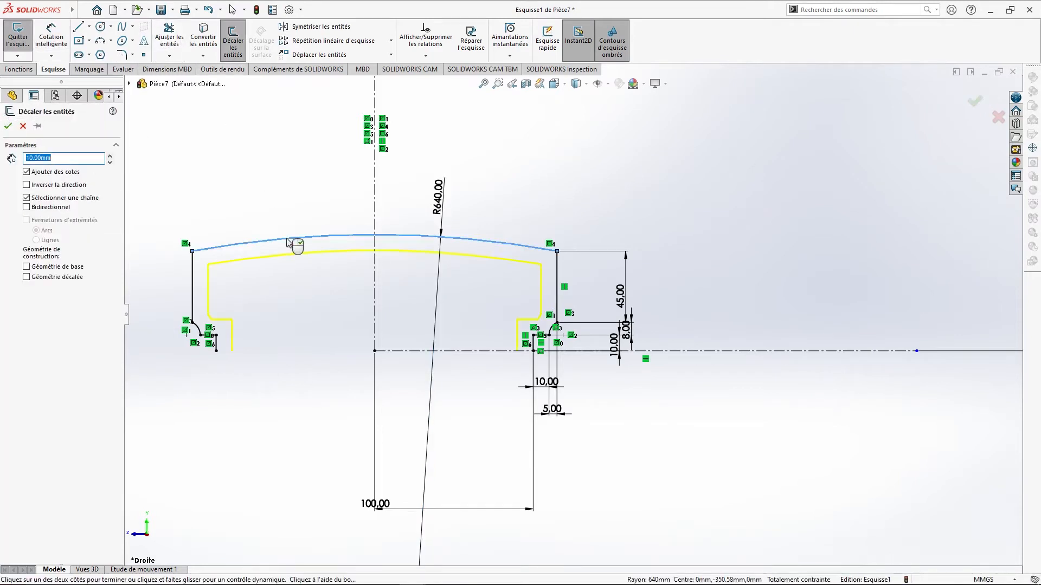
pyautogui.click(8, 127)
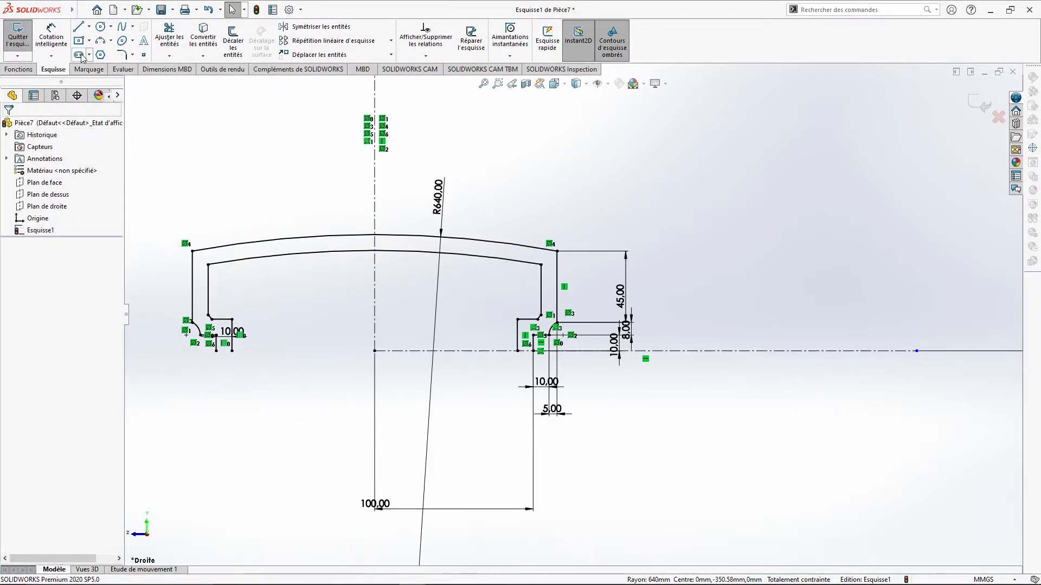
# Close the profile with a short horizontal line between the outer and inner contours at each of the two lower ends
pyautogui.click(78, 27)
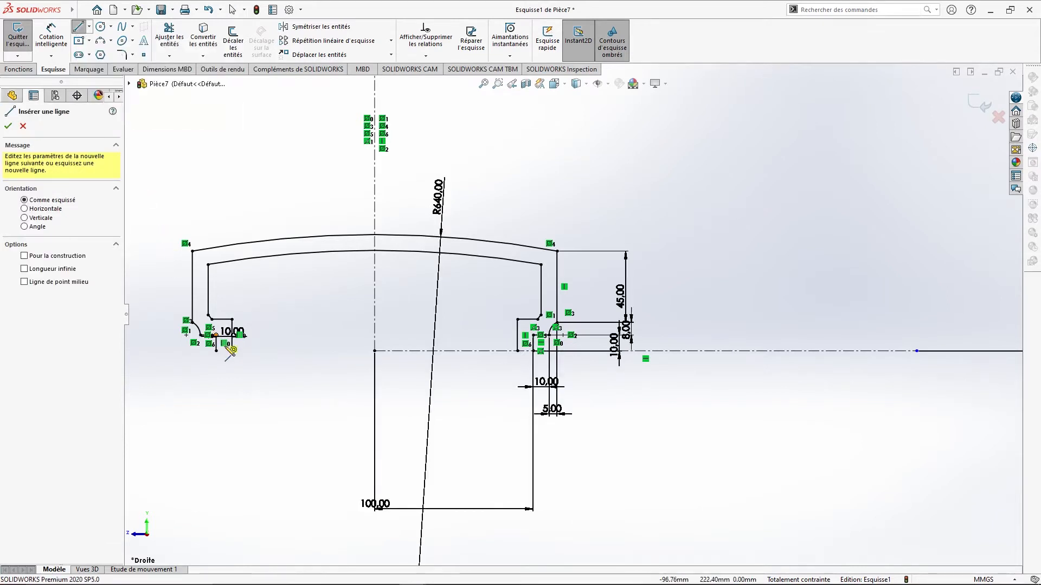
pyautogui.moveTo(216, 351); pyautogui.dragTo(232, 351)
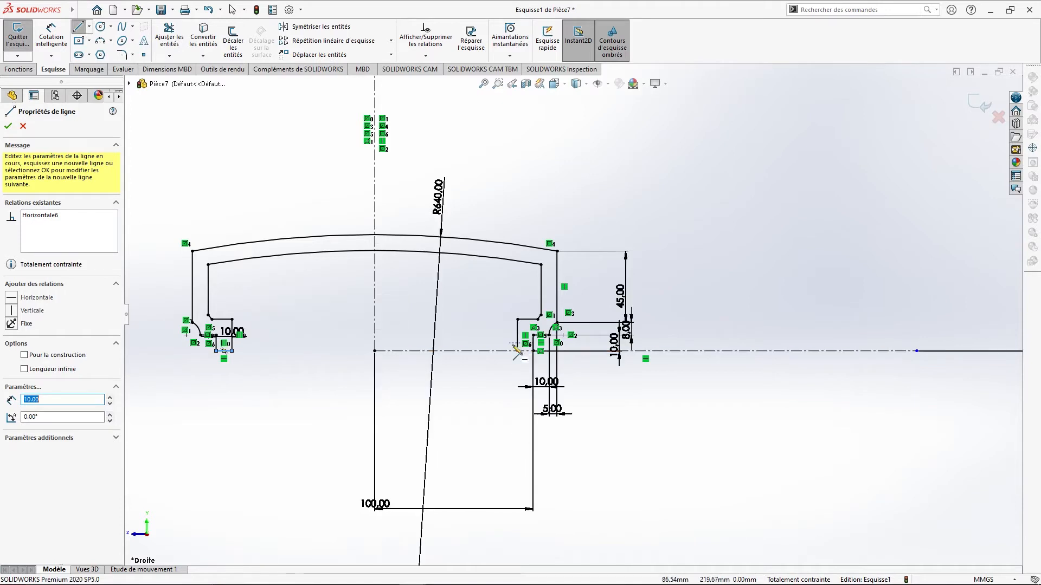
pyautogui.moveTo(518, 351); pyautogui.dragTo(533, 352)
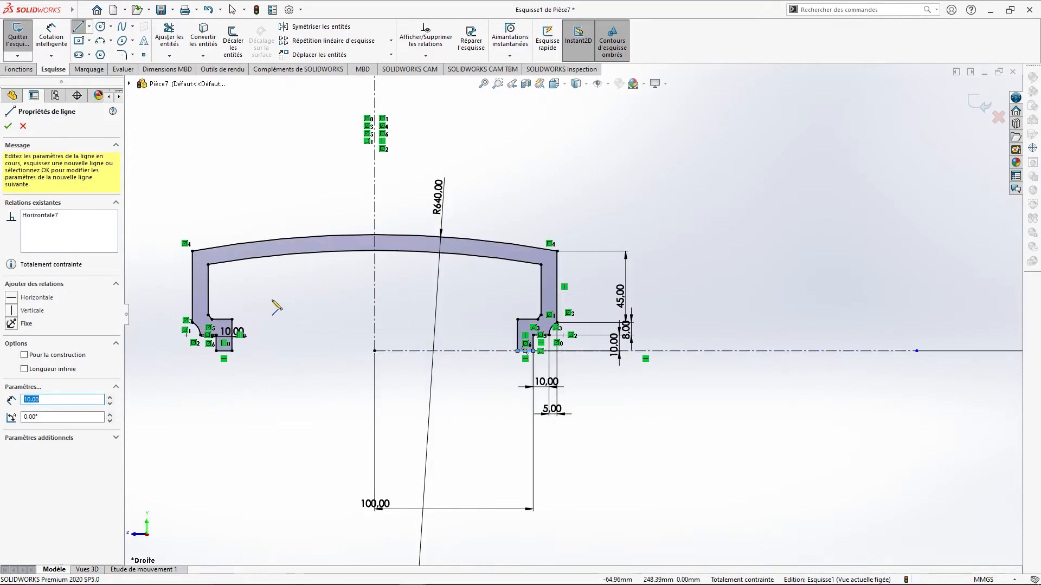
pyautogui.click(8, 127)
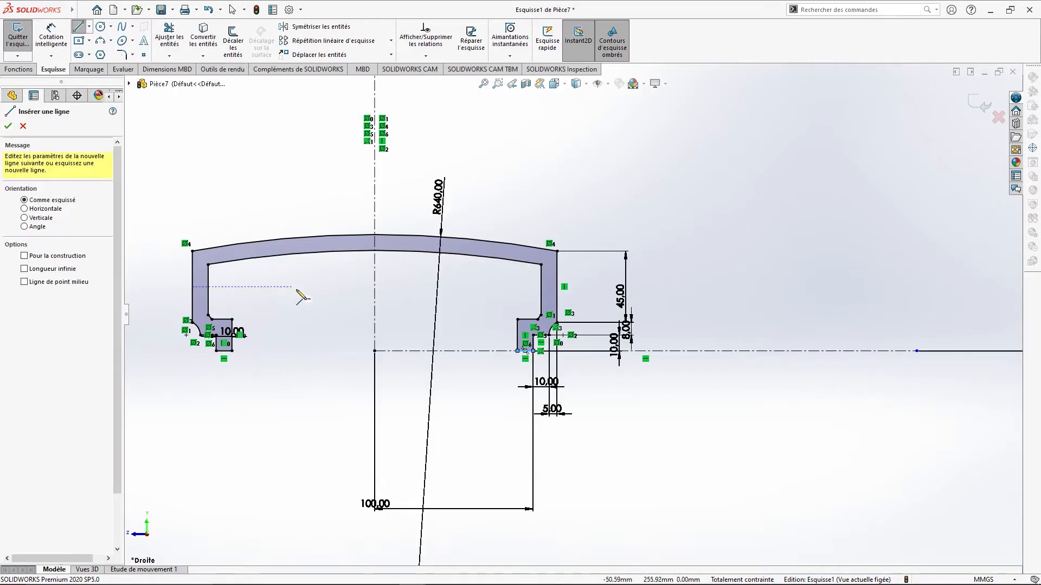
pyautogui.scroll(-3, 309, 304)
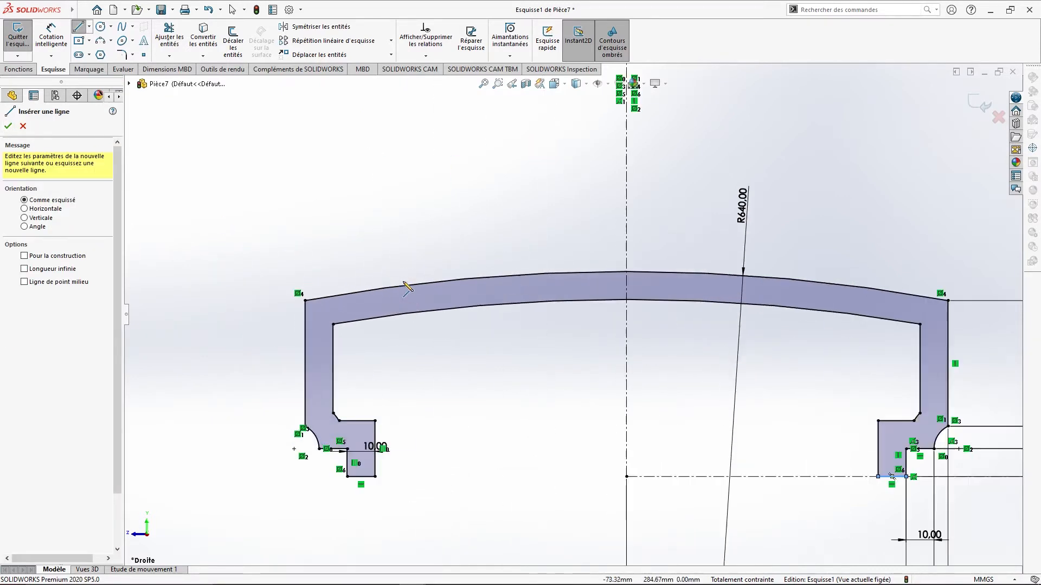
pyautogui.scroll(-2, 460, 283)
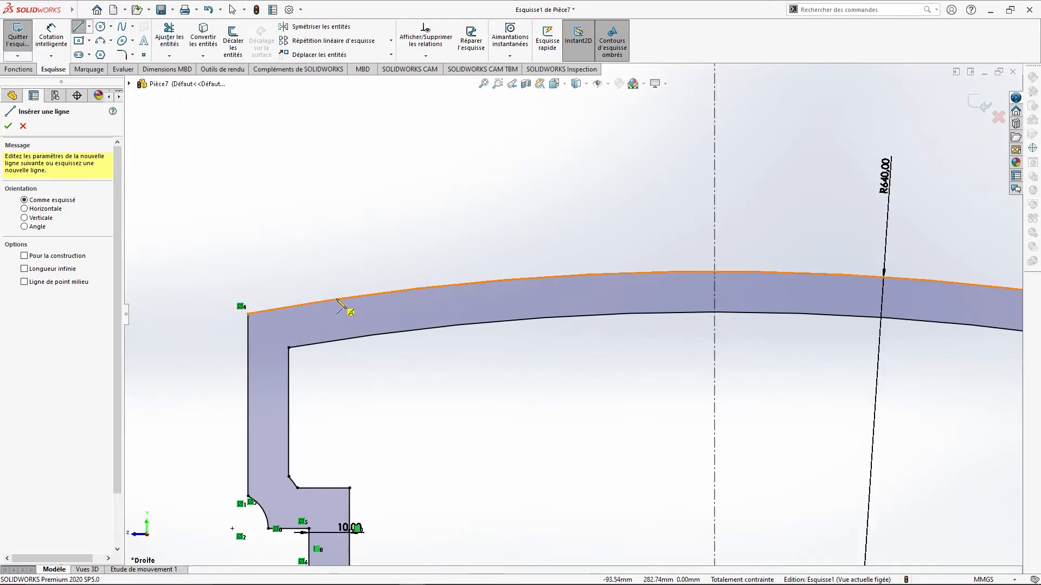
pyautogui.click(311, 304)
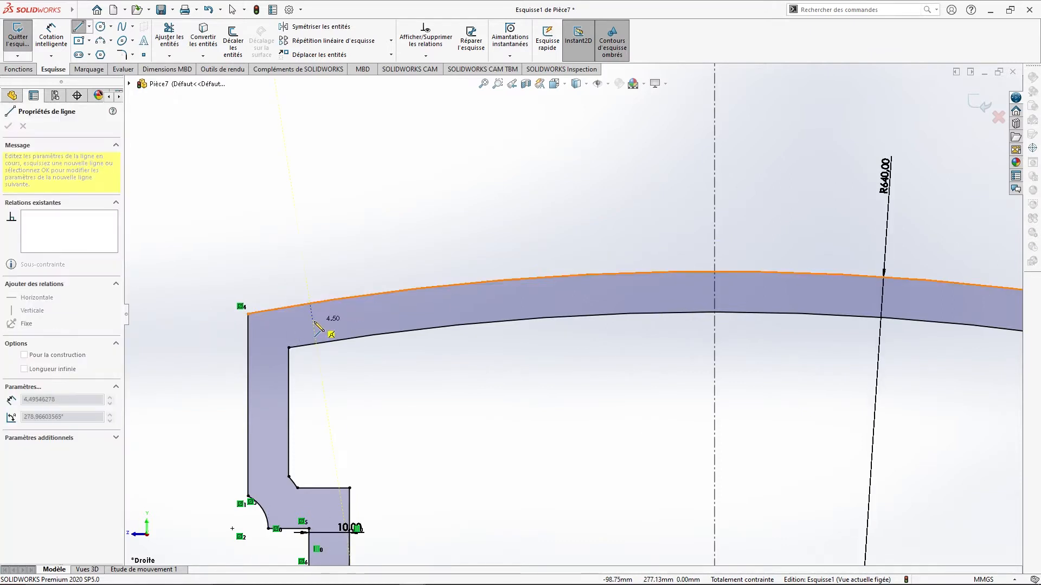
pyautogui.rightClick(332, 324)
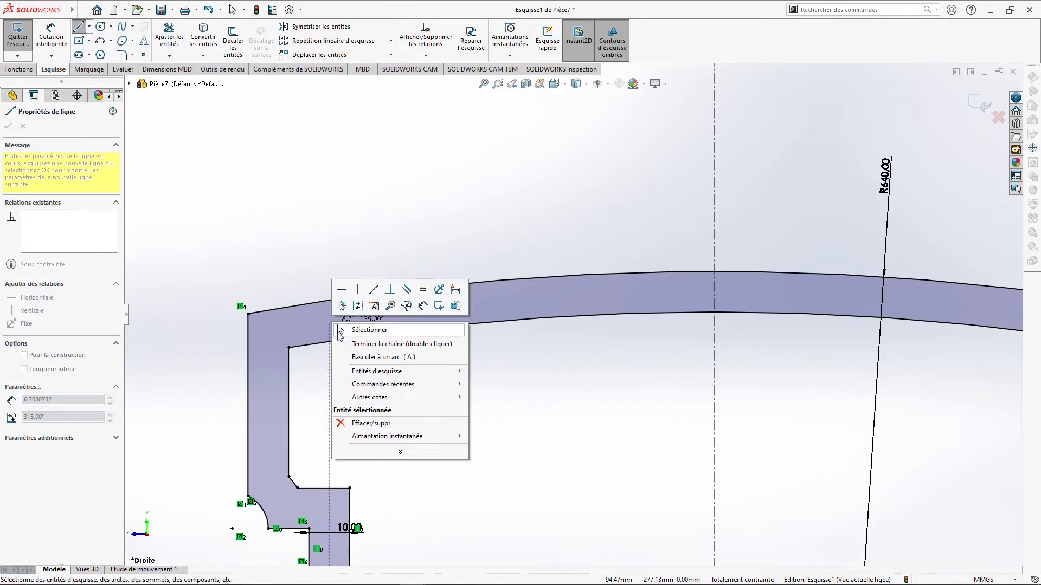
pyautogui.click(374, 343)
# Sketch a three-line notch in the left part of the outer arc: a vertical line down, a sloped base and a vertical line back up
pyautogui.click(369, 297)
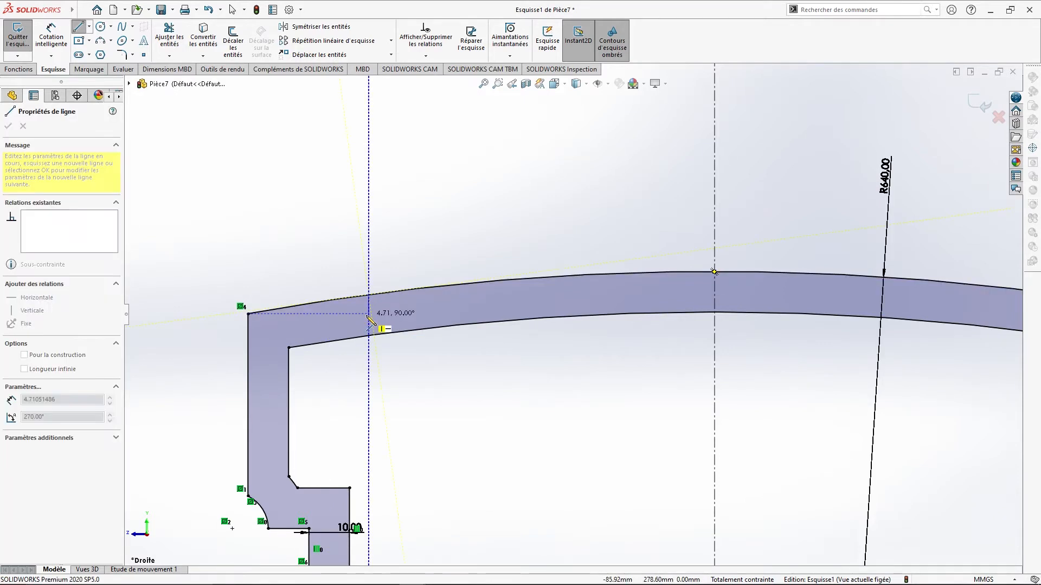
pyautogui.click(368, 318)
pyautogui.click(436, 302)
pyautogui.click(437, 287)
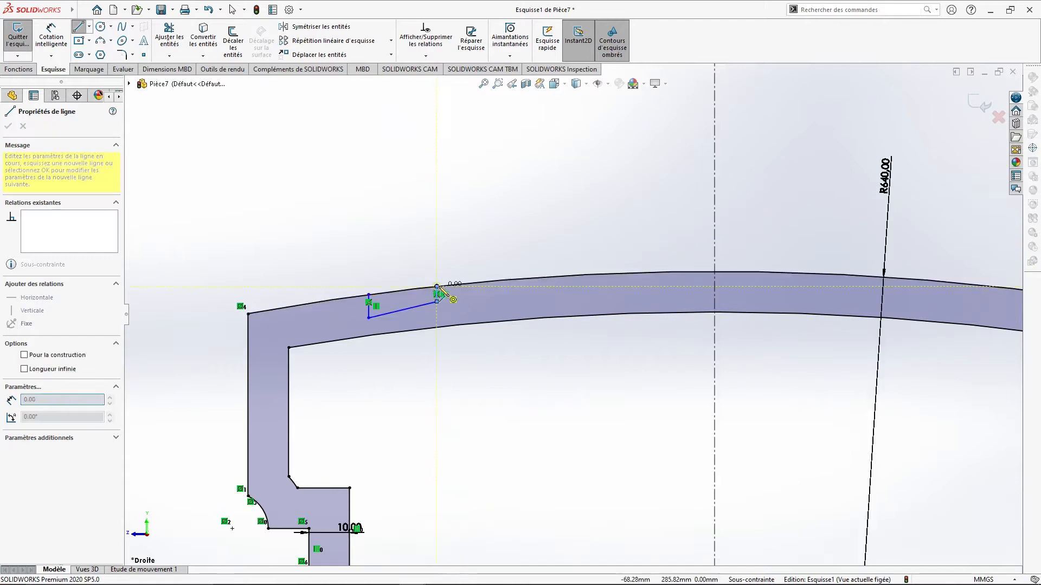
pyautogui.rightClick(485, 262)
pyautogui.click(548, 277)
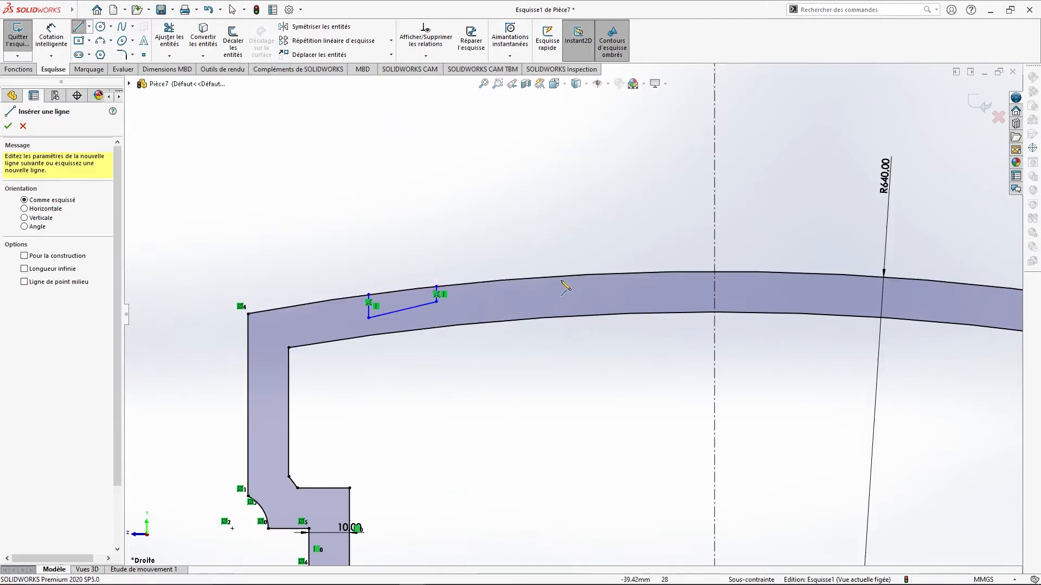
# Sketch a second three-line notch in the outer arc just left of the centreline, with vertical sides and a sloped base about 15 mm long
pyautogui.click(591, 277)
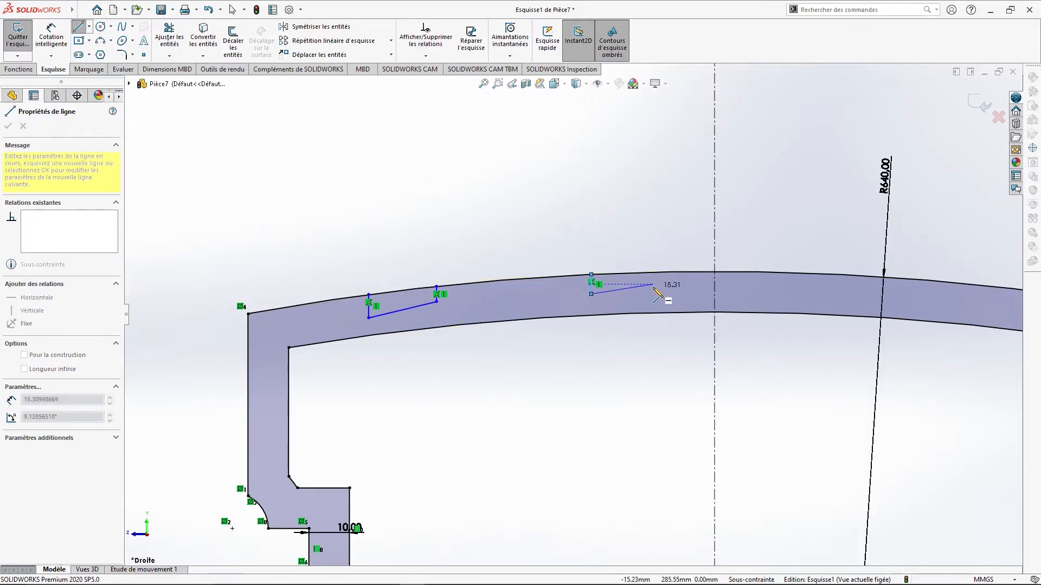
pyautogui.click(652, 285)
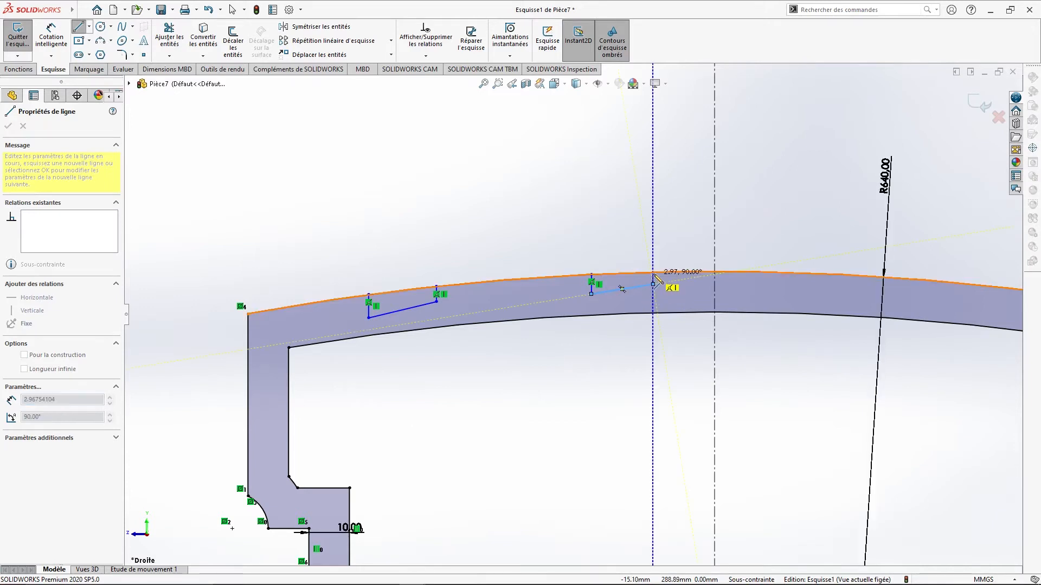
pyautogui.click(653, 273)
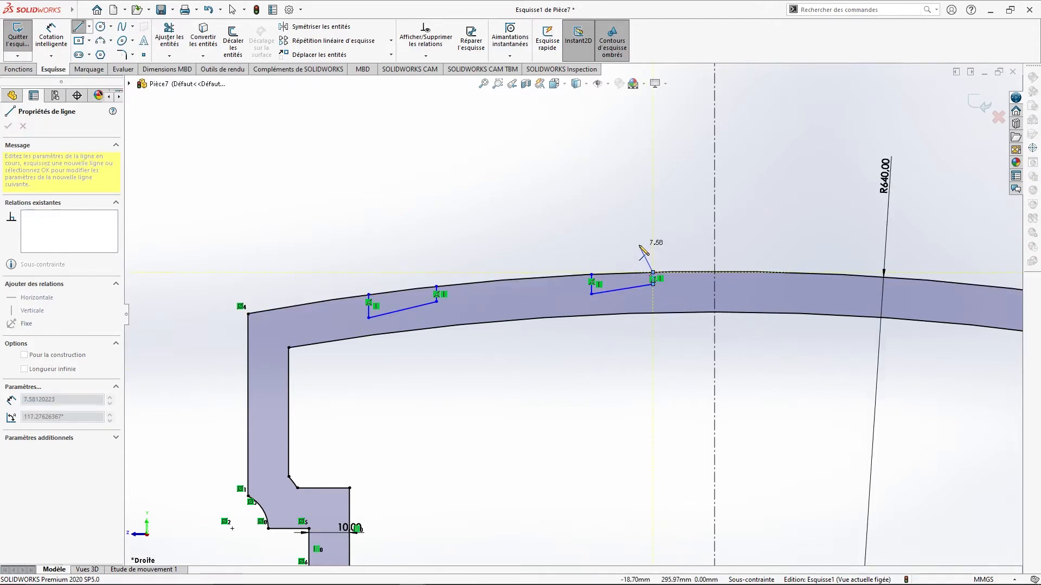
pyautogui.rightClick(643, 250)
pyautogui.click(659, 271)
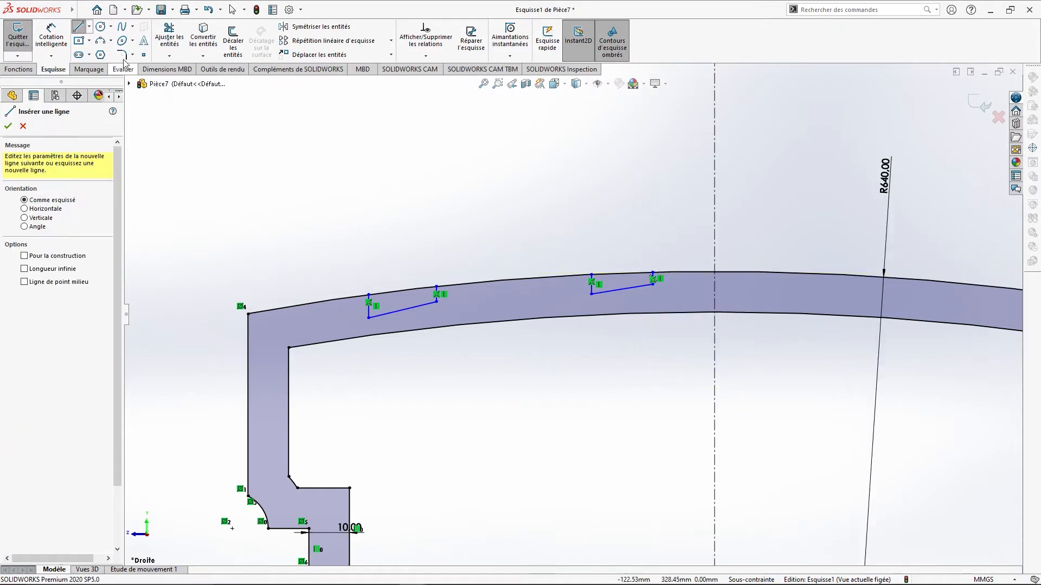
# Dimension the left notch's left side 25 mm from the profile's outer left vertical edge
pyautogui.click(50, 34)
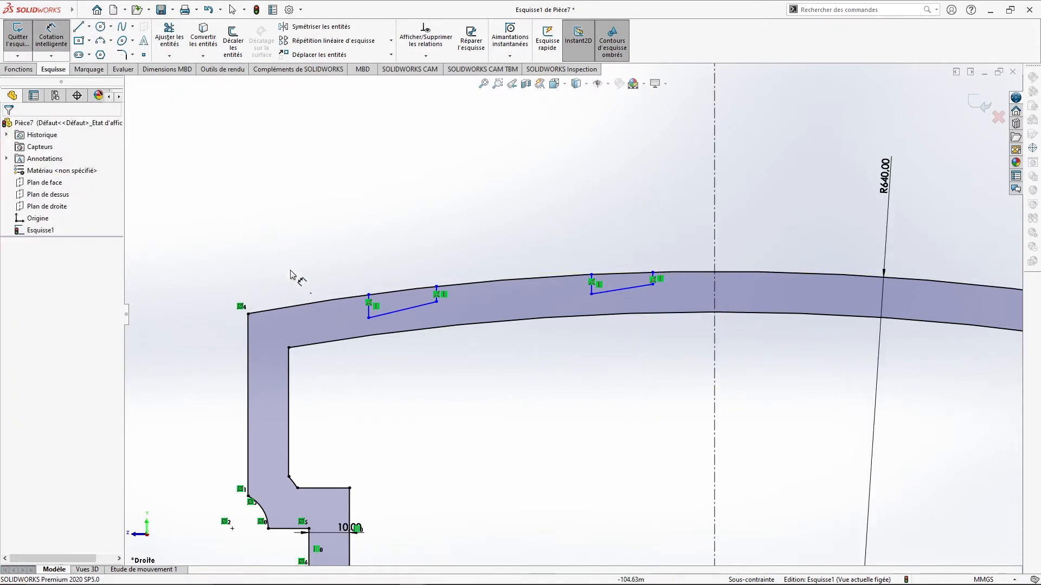
pyautogui.click(369, 312)
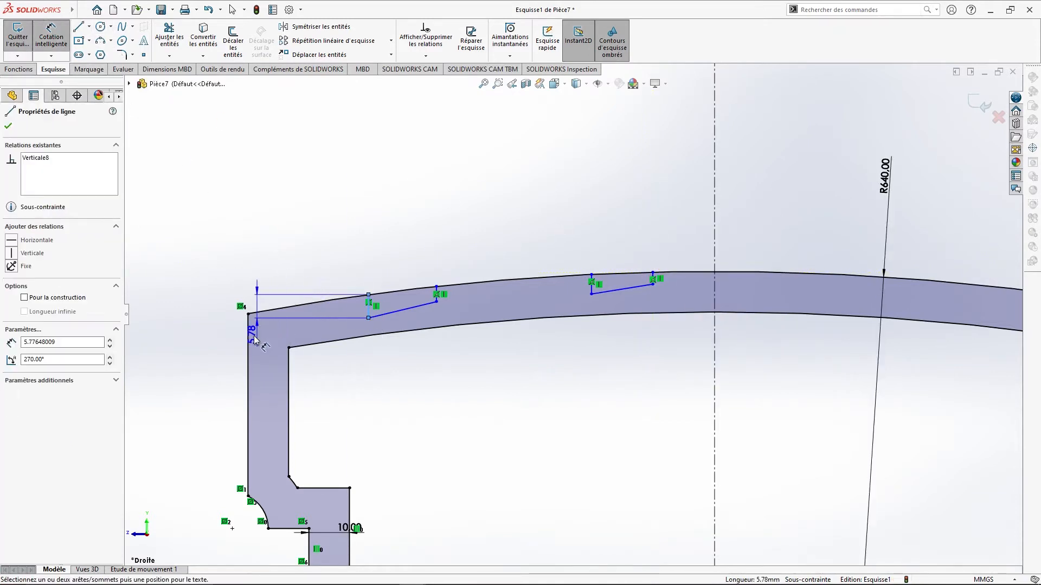
pyautogui.click(249, 251)
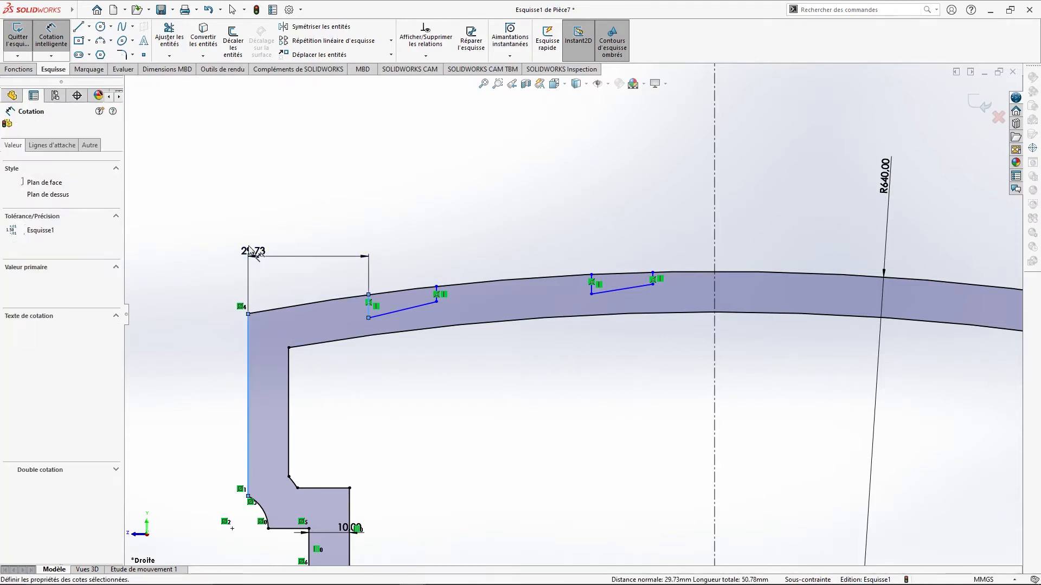
pyautogui.write('25')
pyautogui.press('Return')
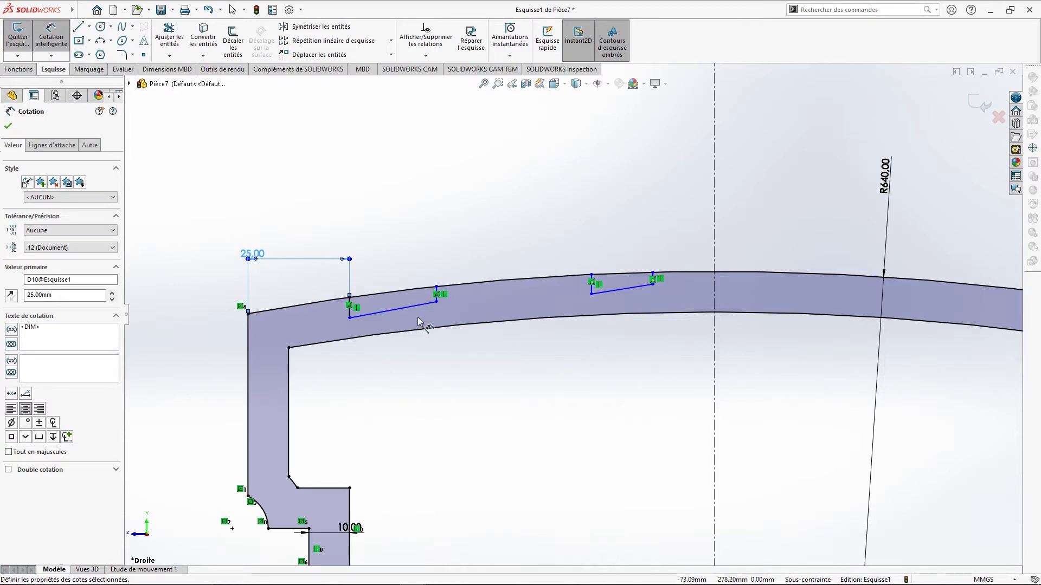
# Set the left notch's horizontal width to 12 mm with a dimension
pyautogui.click(381, 319)
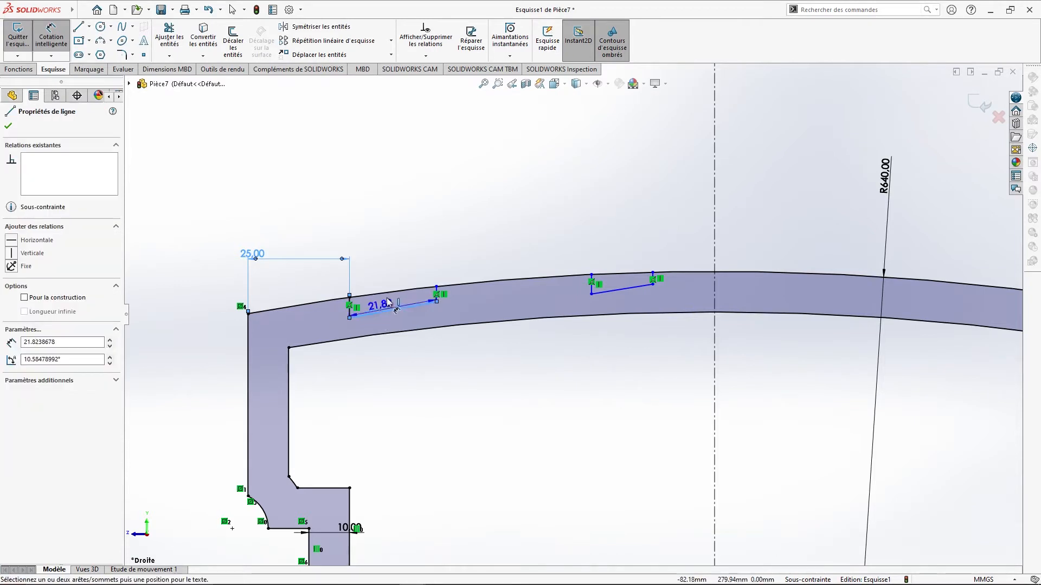
pyautogui.click(396, 247)
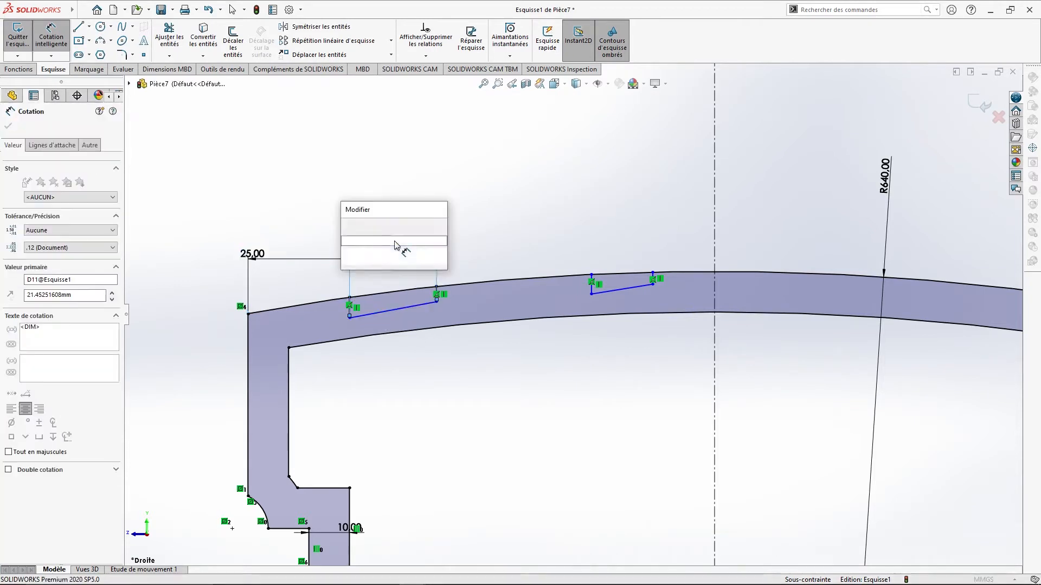
pyautogui.write('12')
pyautogui.press('Return')
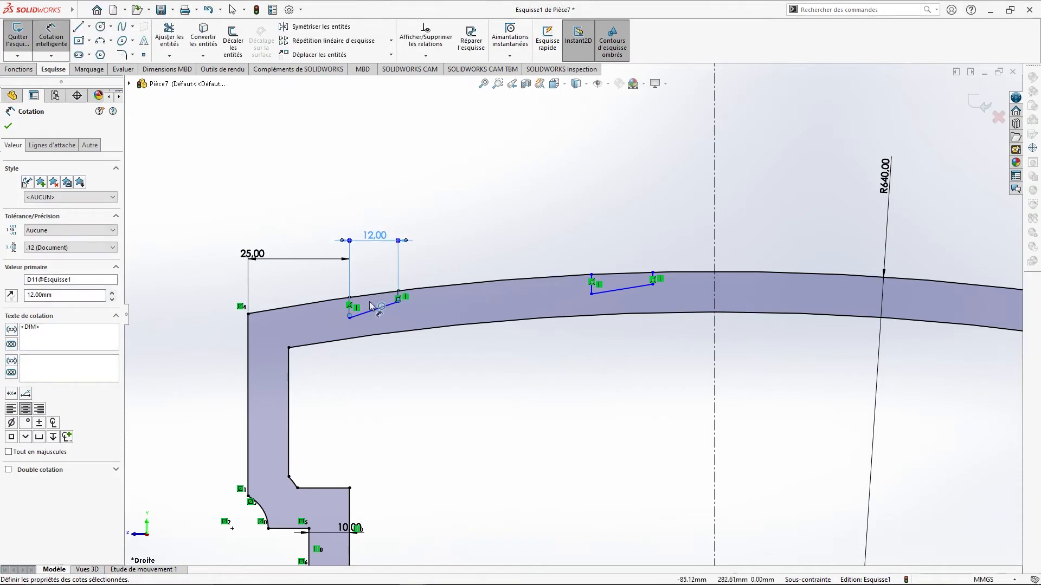
# Dimension both vertical sides of the left notch at 3 mm
pyautogui.scroll(-3, 378, 304)
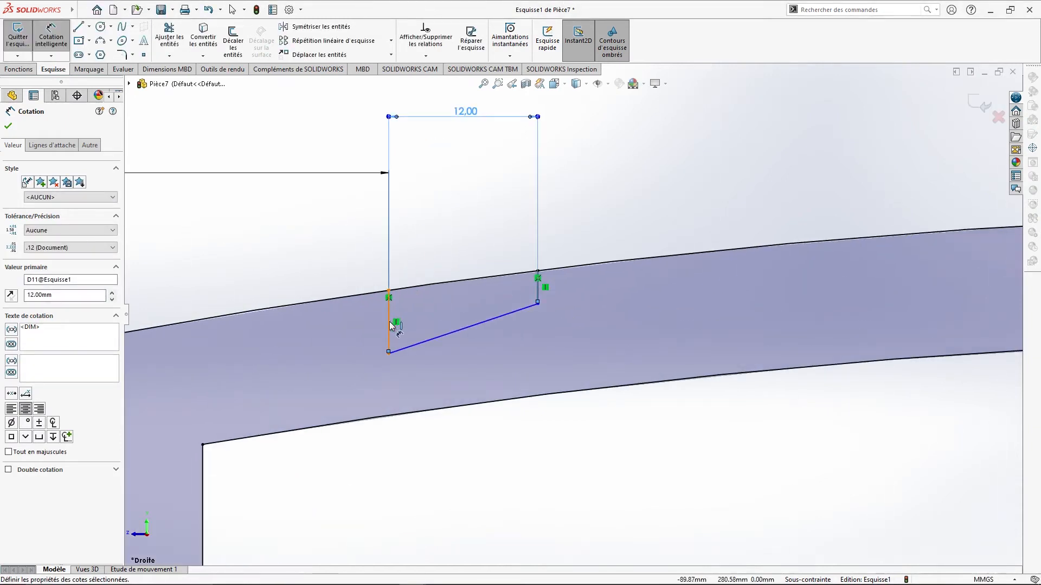
pyautogui.click(389, 324)
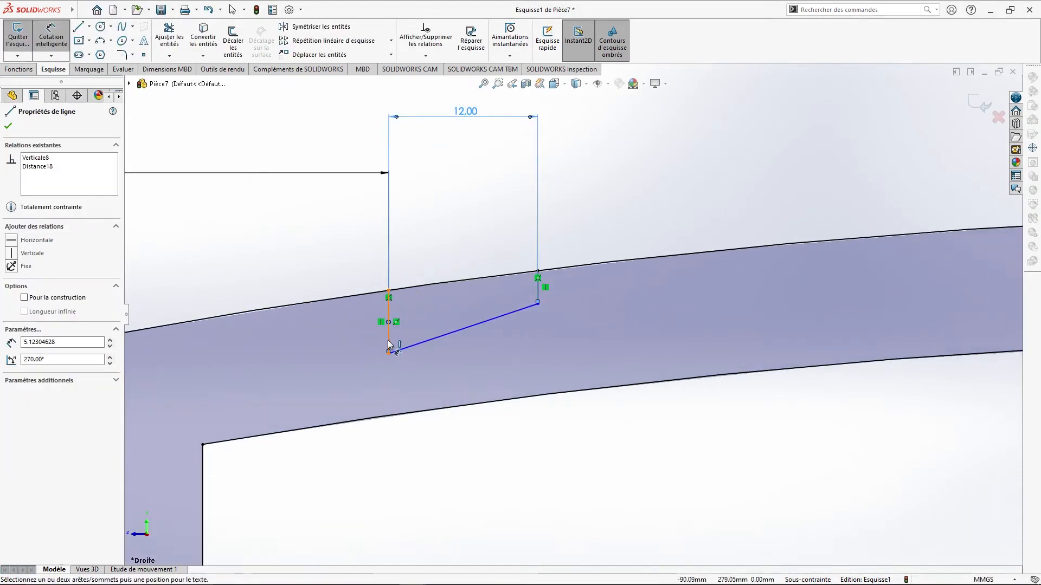
pyautogui.press('Escape')
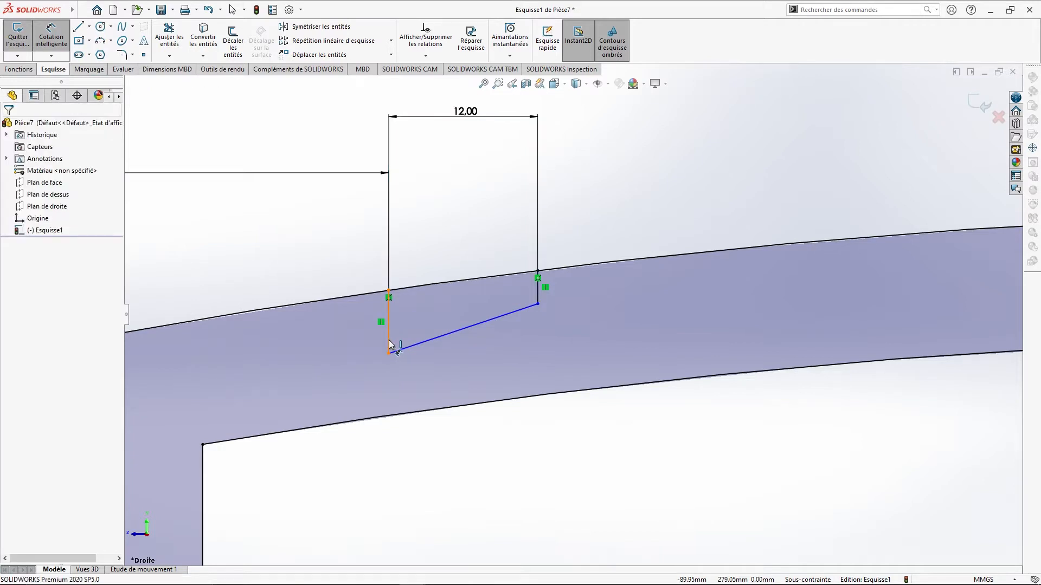
pyautogui.click(388, 344)
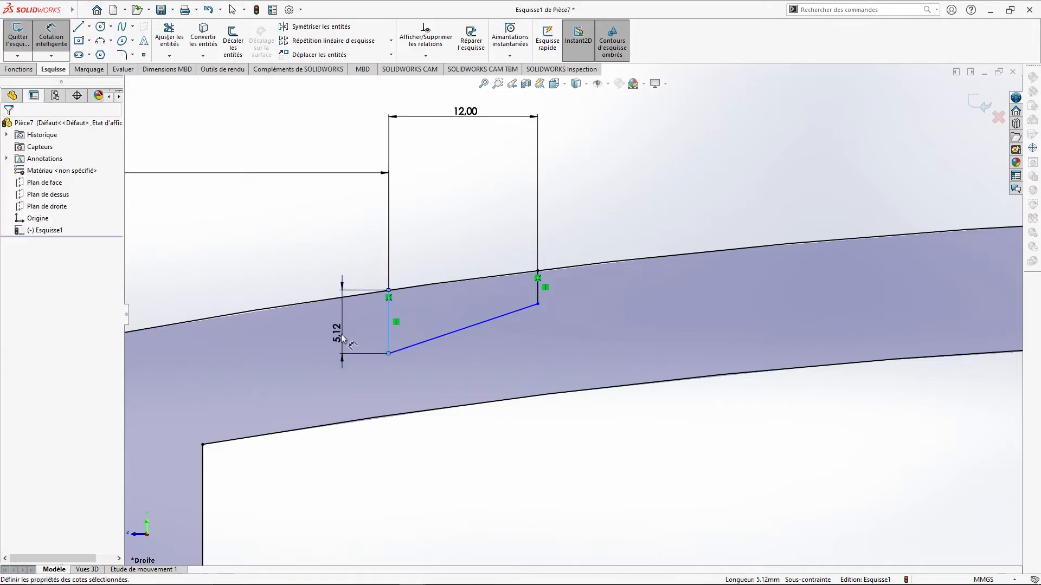
pyautogui.click(343, 342)
pyautogui.write('3')
pyautogui.press('Return')
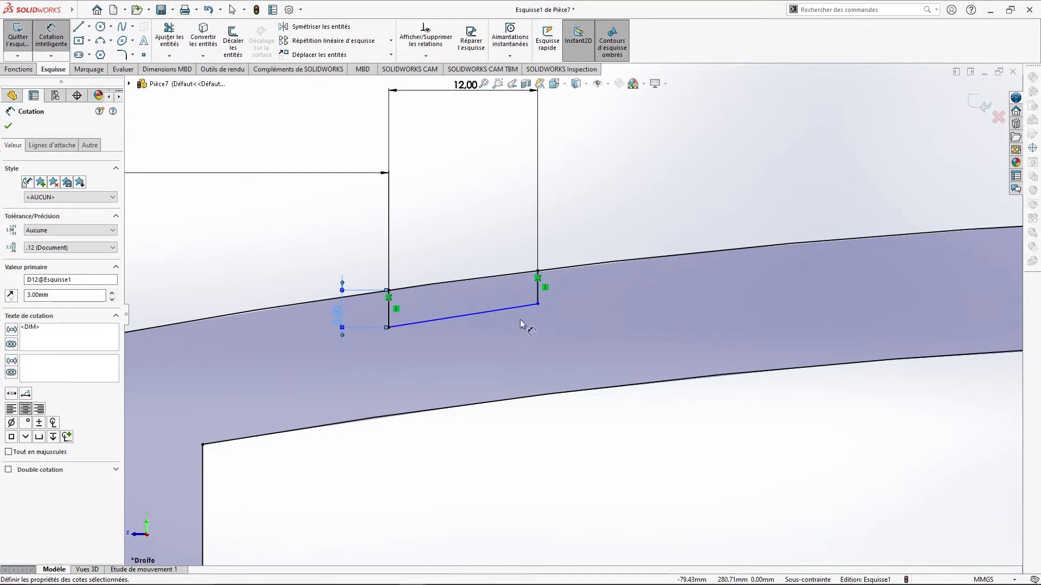
pyautogui.click(539, 293)
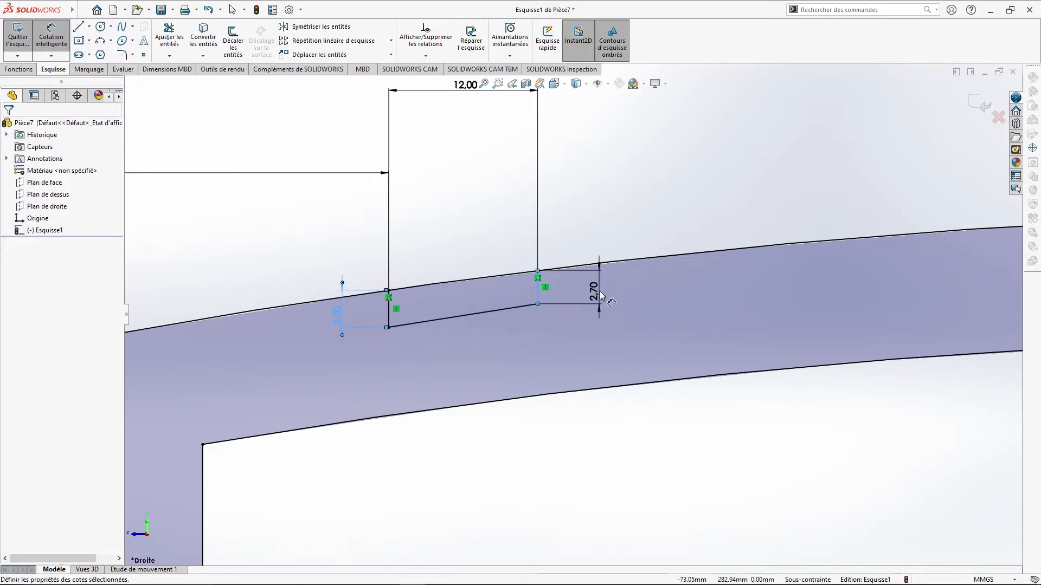
pyautogui.click(600, 291)
pyautogui.write('3')
pyautogui.press('Return')
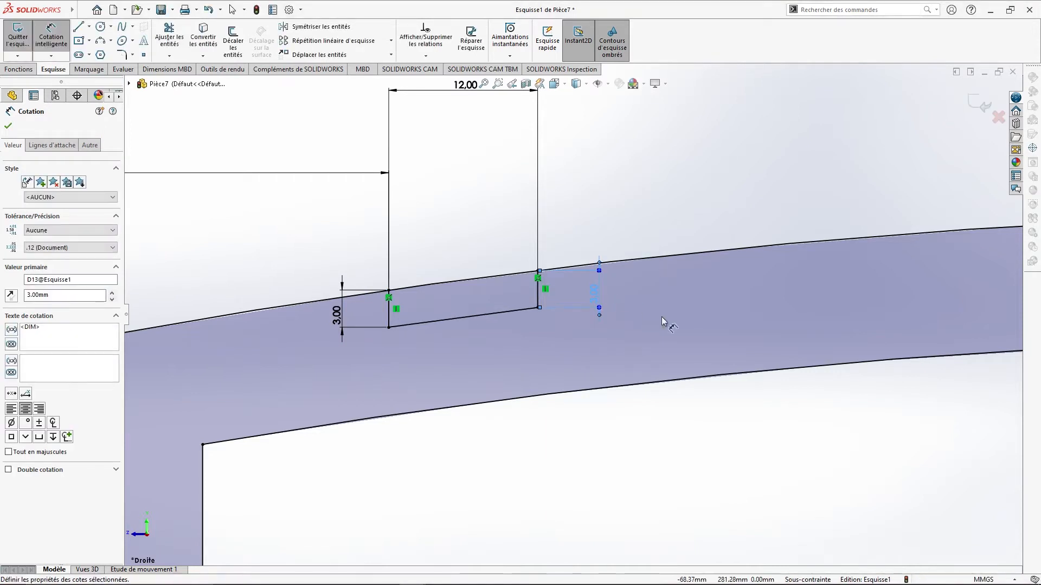
# Dimension the right side of the notch near the centre 10 mm from the vertical centreline
pyautogui.scroll(12, 682, 340)
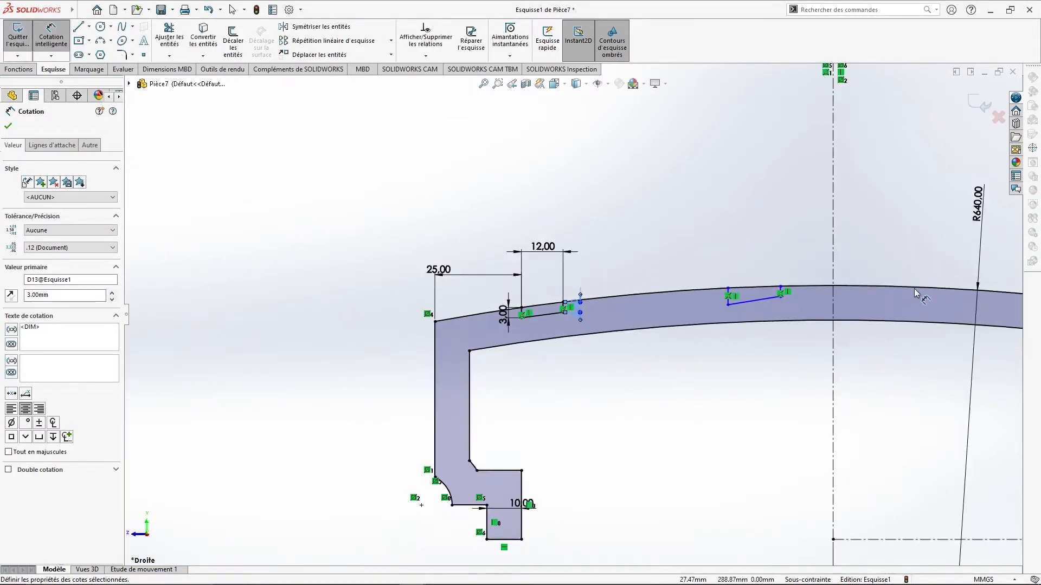
pyautogui.scroll(-6, 914, 293)
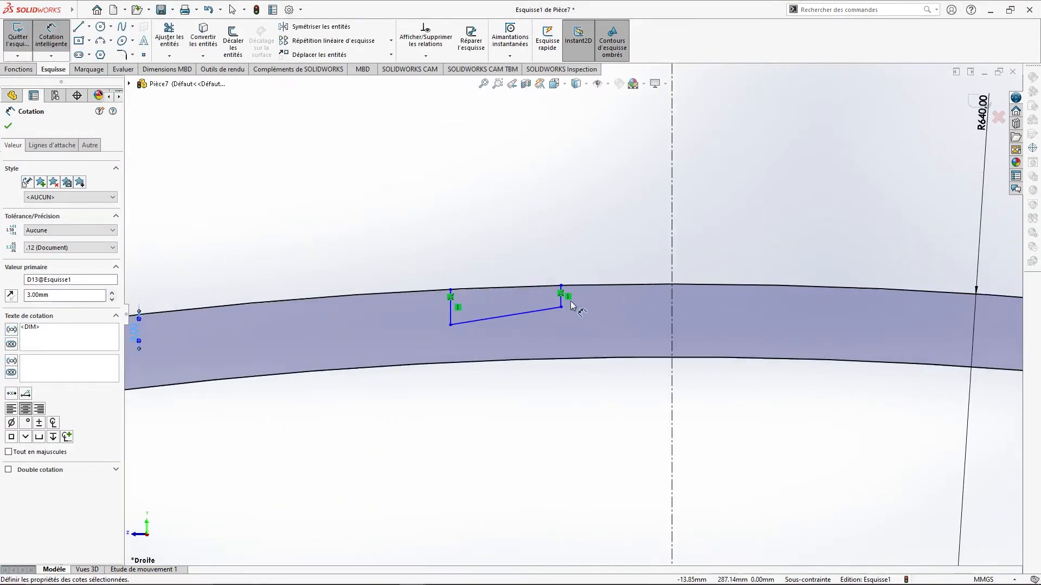
pyautogui.click(562, 301)
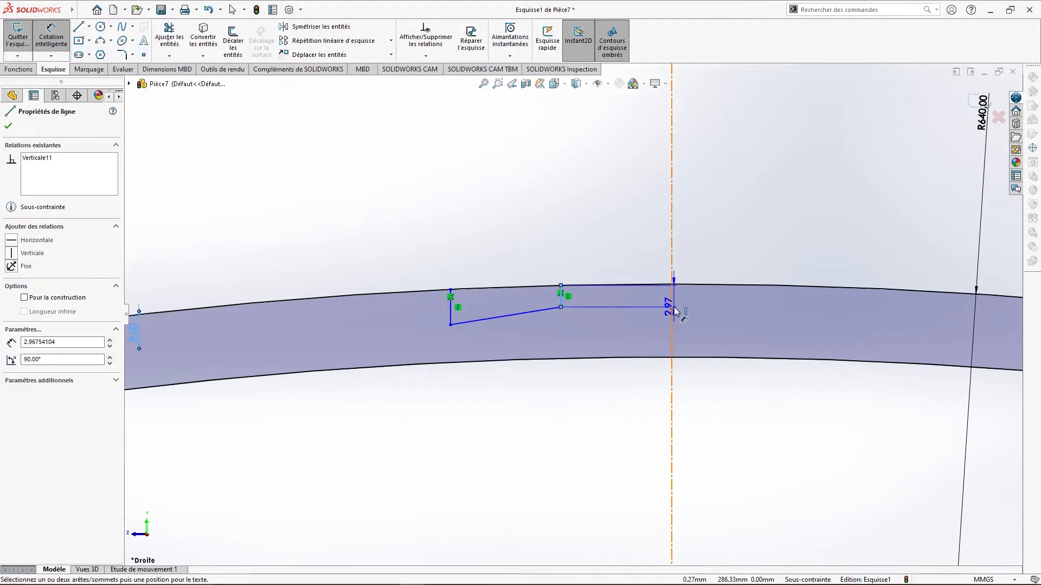
pyautogui.click(672, 312)
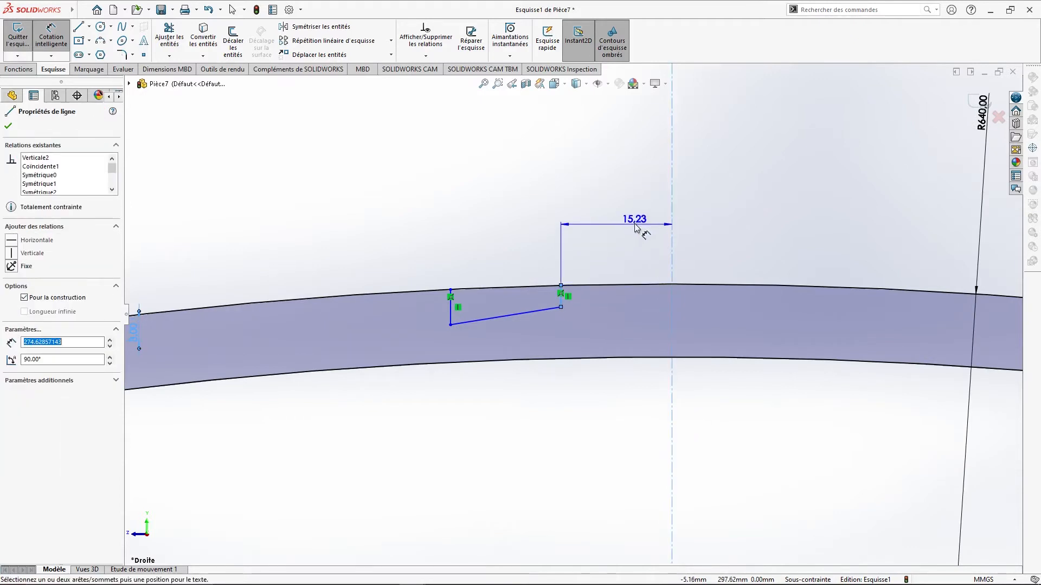
pyautogui.click(638, 227)
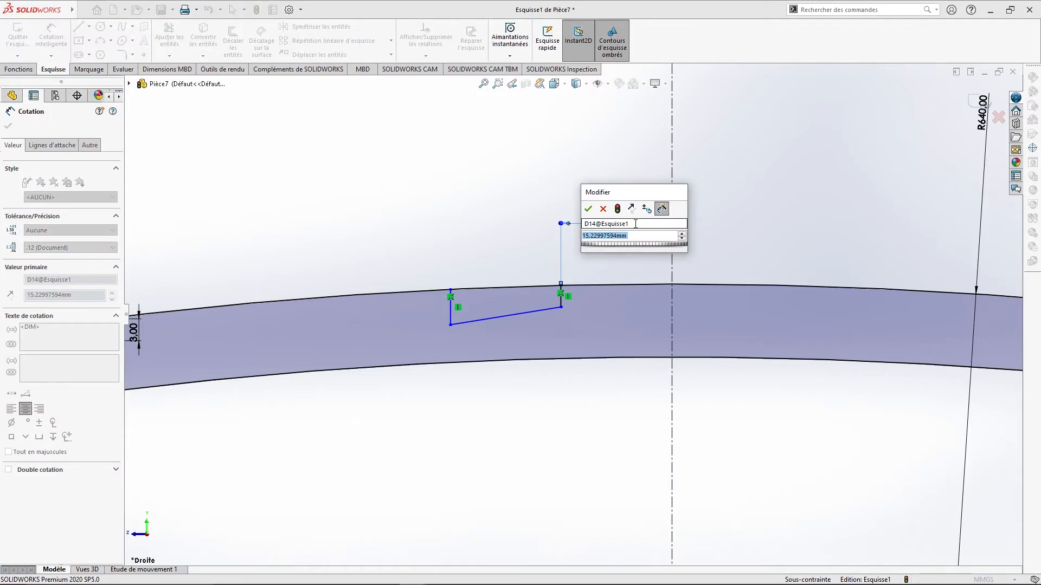
pyautogui.write('10')
pyautogui.press('Return')
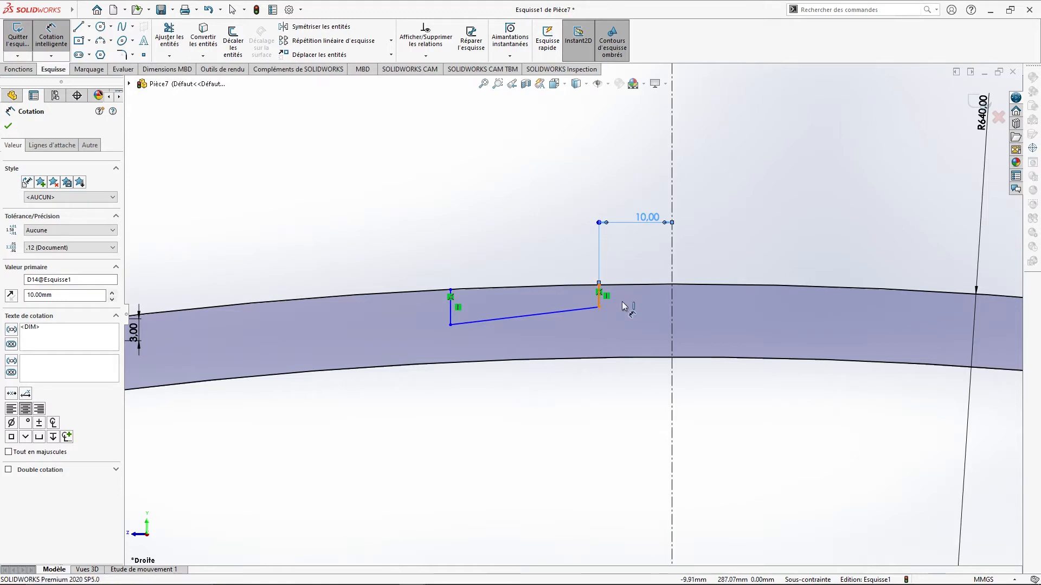
# Dimension both vertical sides of the notch near the centreline at 3 mm
pyautogui.click(599, 301)
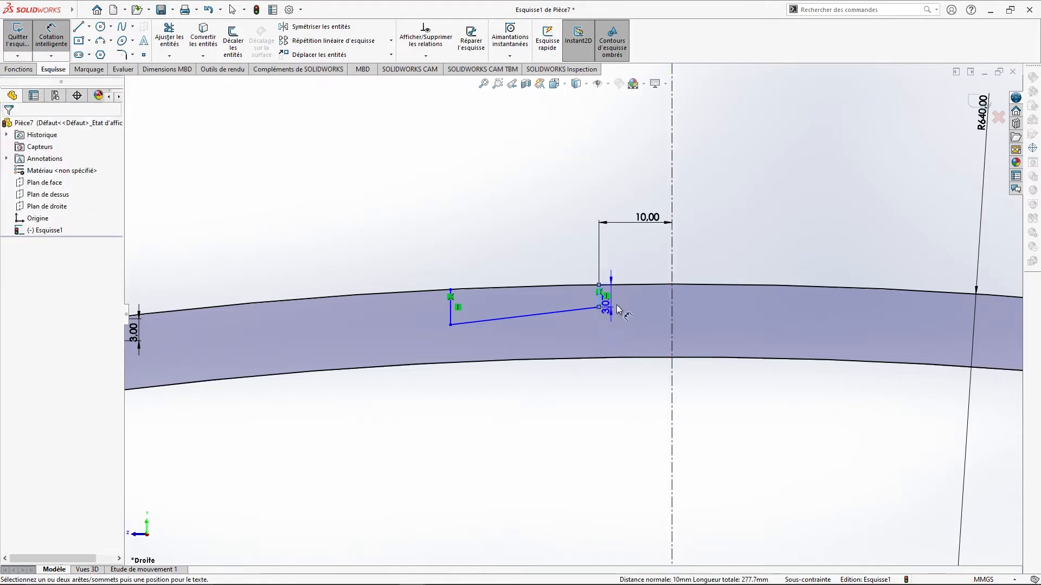
pyautogui.click(624, 306)
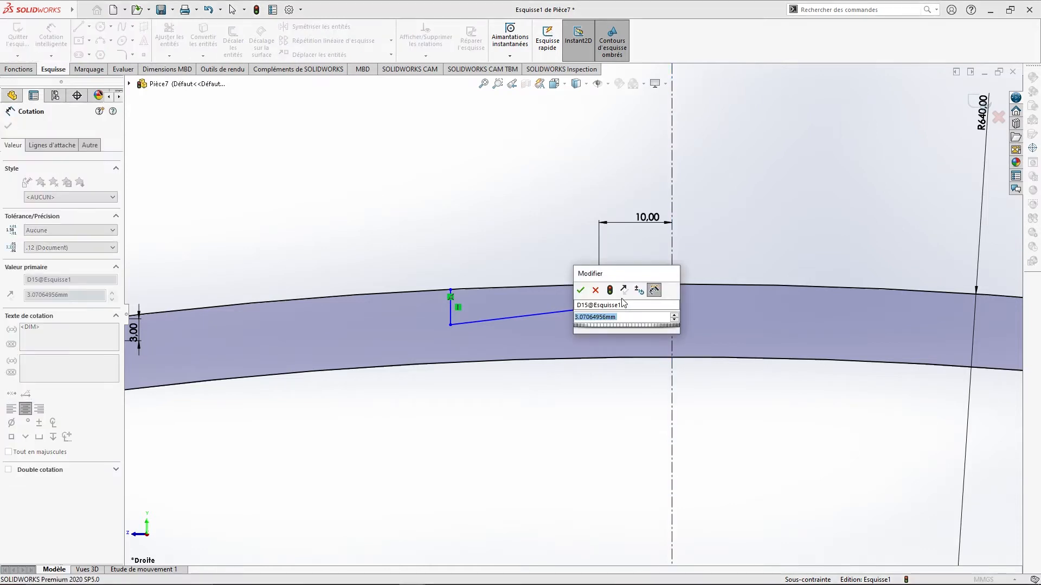
pyautogui.press('Return')
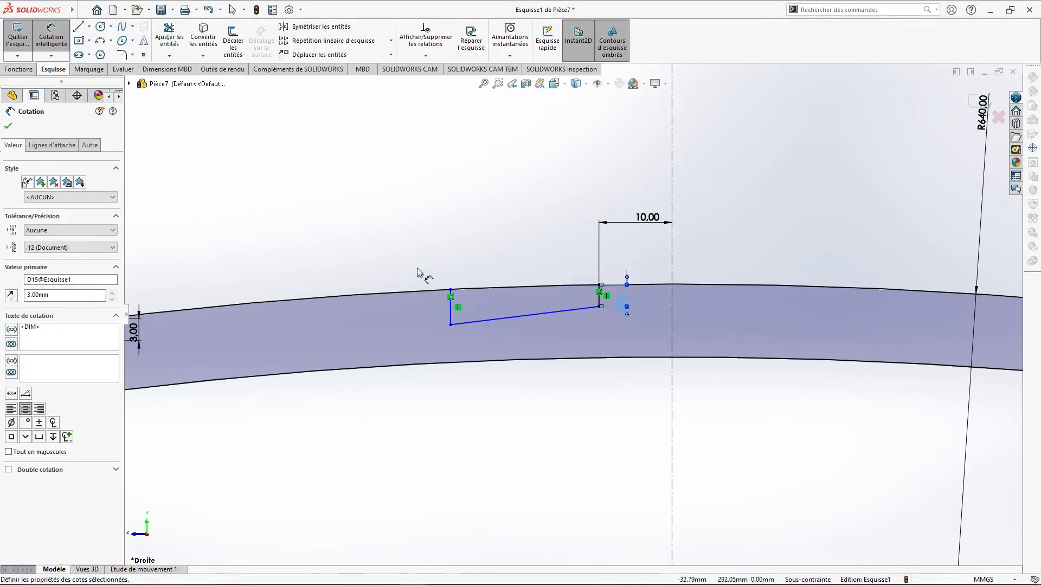
pyautogui.click(450, 317)
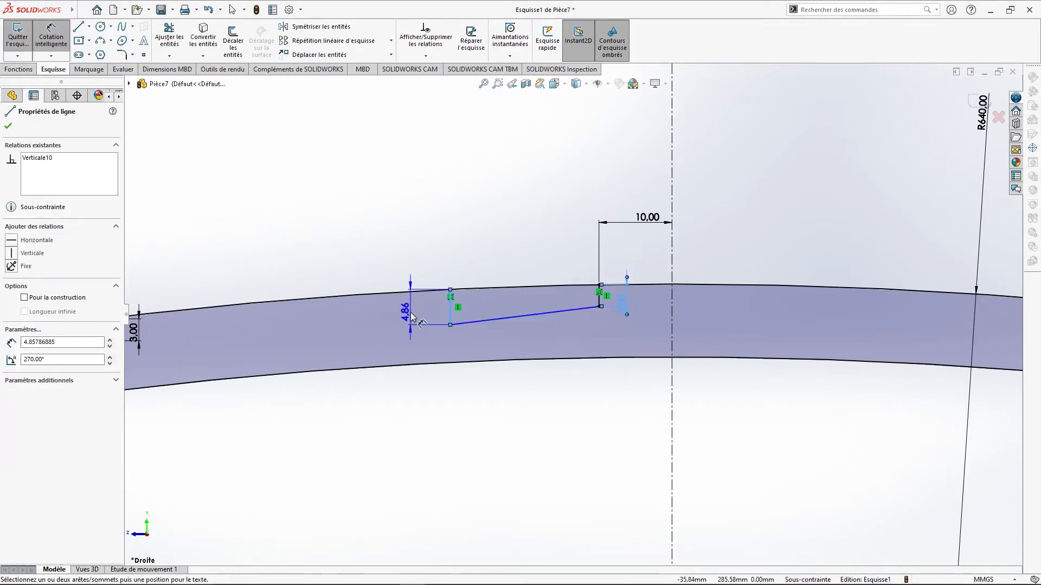
pyautogui.click(407, 314)
pyautogui.write('3')
pyautogui.press('Return')
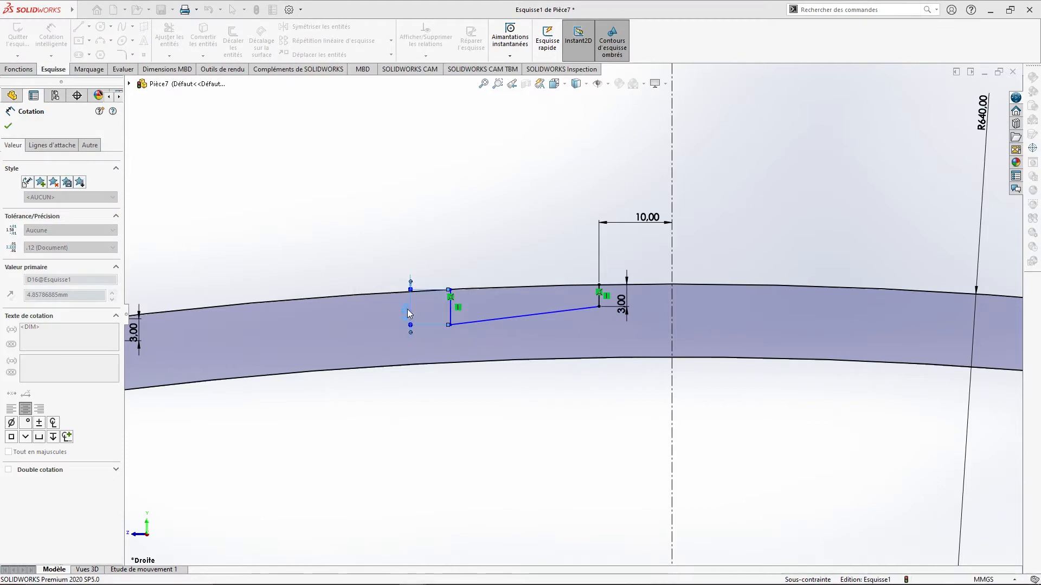
# Set the horizontal width of the notch near the centreline to 10 mm and finish dimensioning
pyautogui.click(551, 313)
pyautogui.click(552, 247)
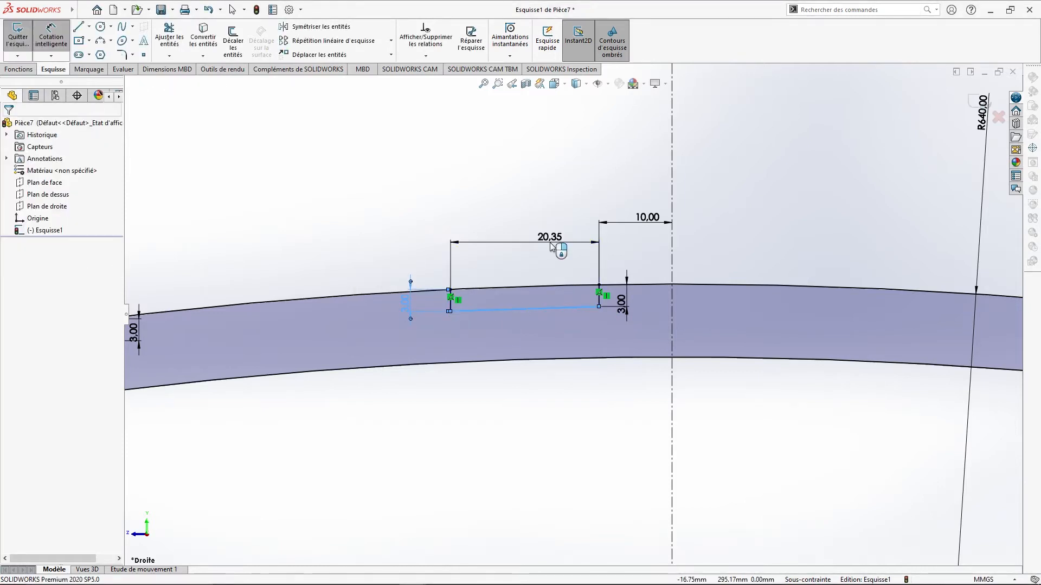
pyautogui.write('10')
pyautogui.press('Return')
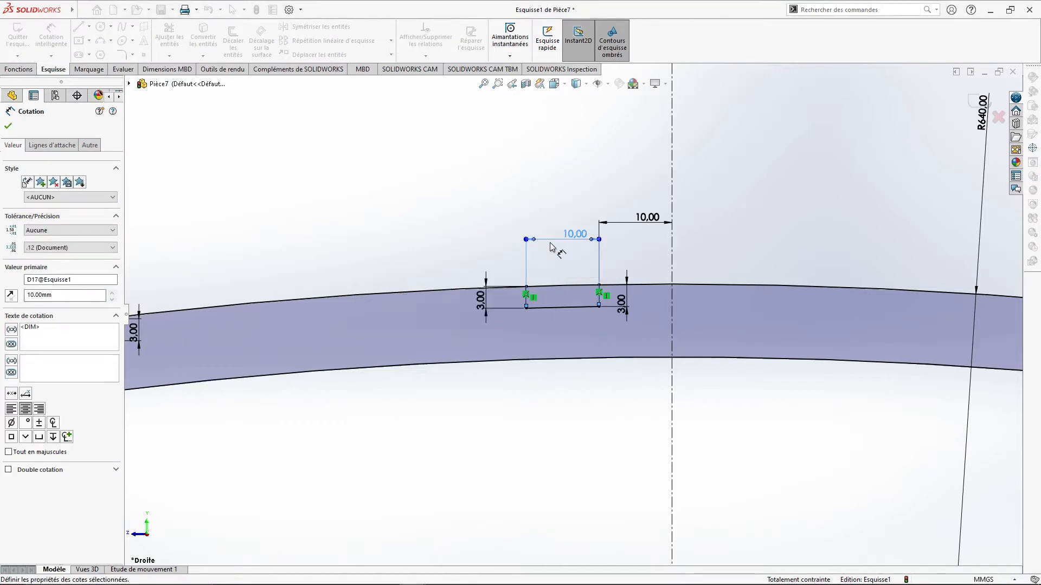
pyautogui.click(8, 128)
pyautogui.press('Escape')
pyautogui.scroll(3, 236, 176)
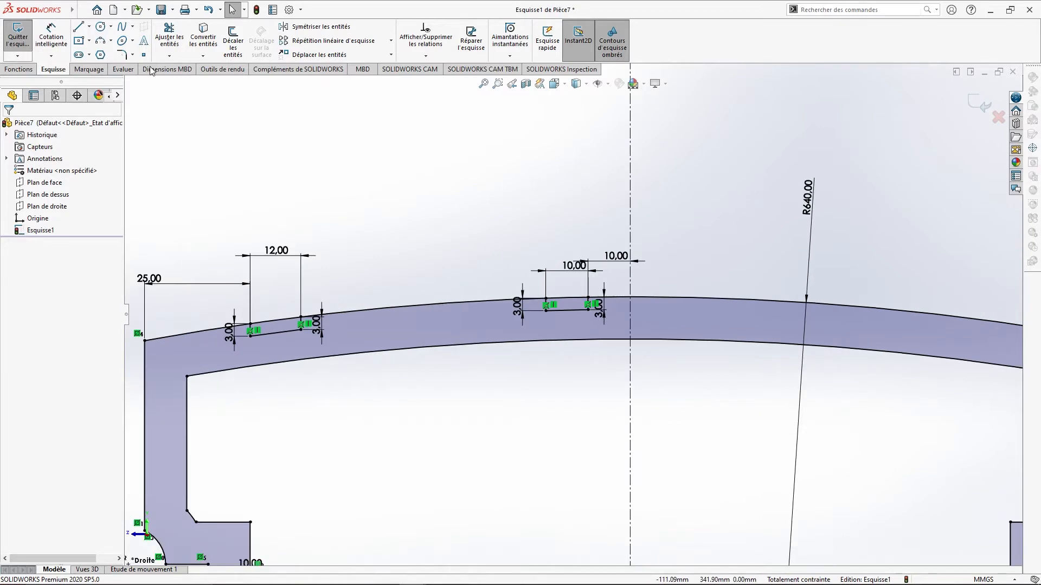
# Mirror the three lines of each of the two notches about the vertical centreline, keeping the originals
pyautogui.click(319, 26)
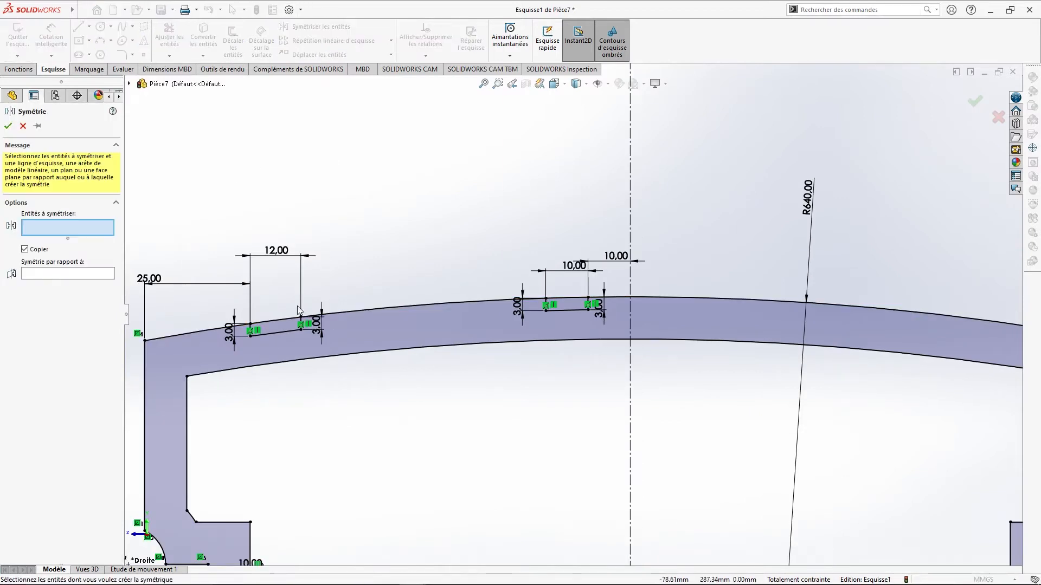
pyautogui.scroll(-5, 258, 331)
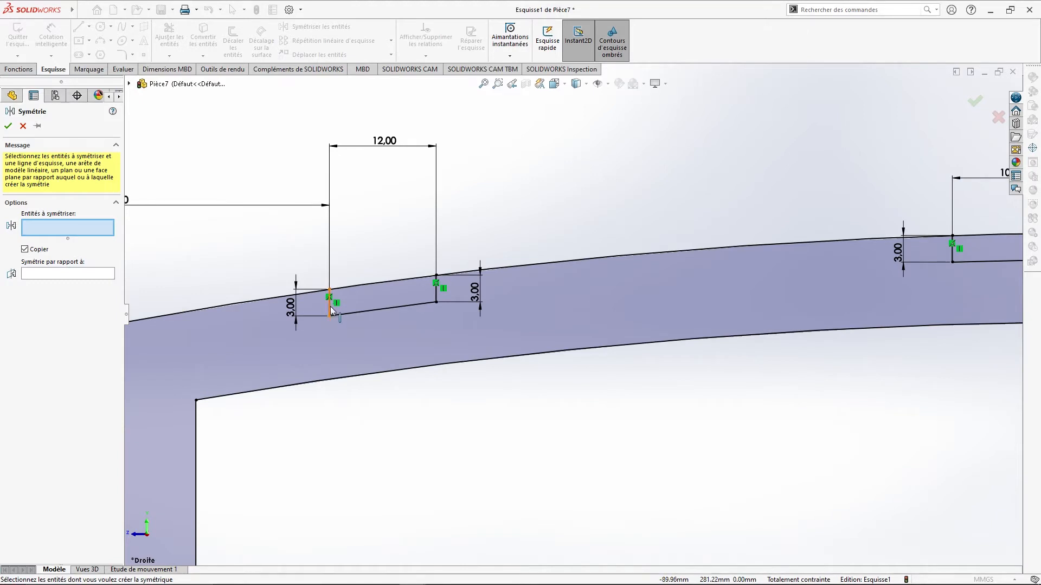
pyautogui.click(332, 312)
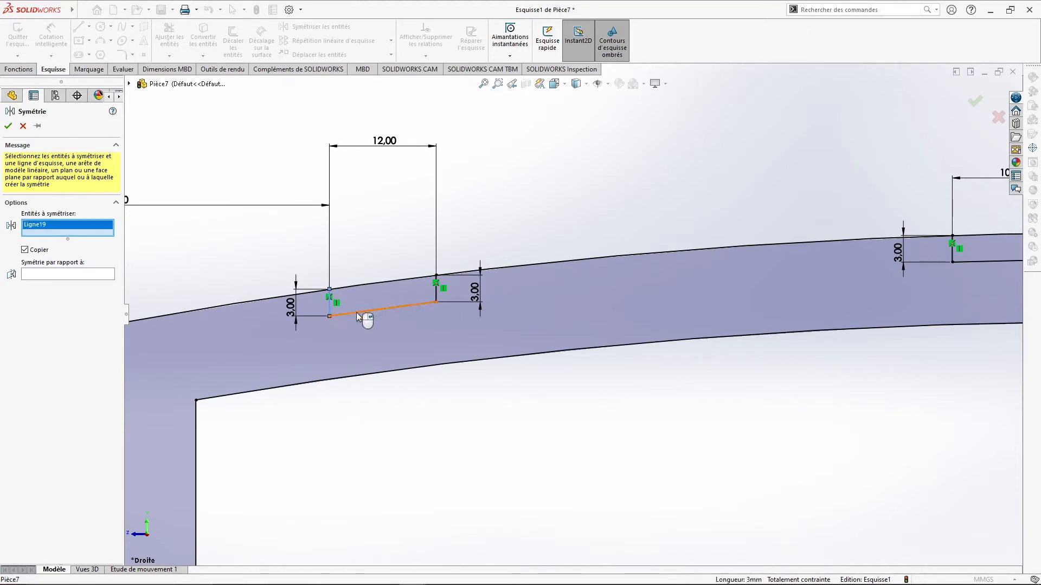
pyautogui.click(409, 305)
pyautogui.click(436, 296)
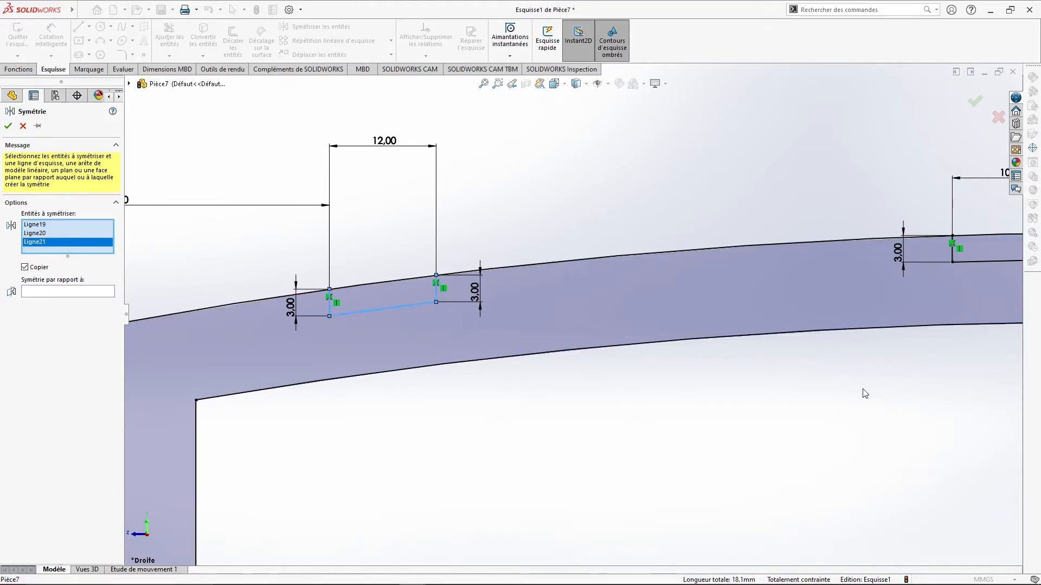
pyautogui.scroll(3, 863, 389)
pyautogui.scroll(-3, 1017, 422)
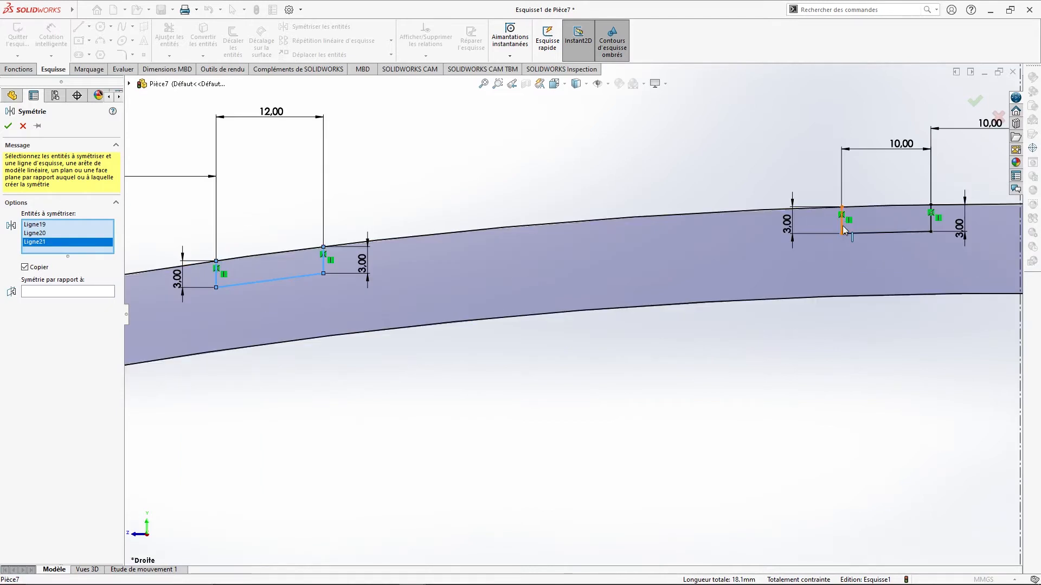
pyautogui.click(842, 225)
pyautogui.click(867, 233)
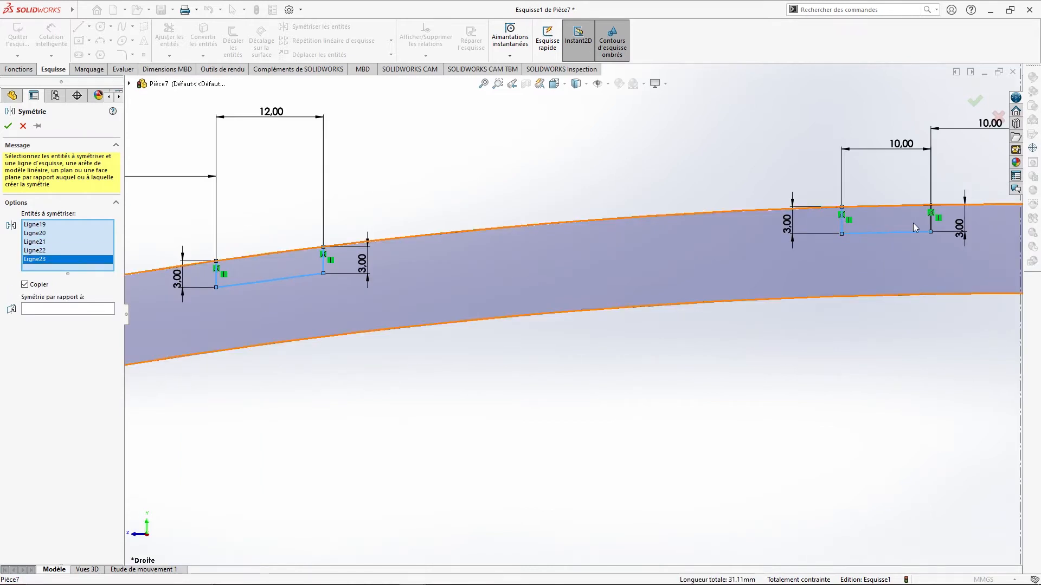
pyautogui.click(930, 222)
pyautogui.scroll(5, 850, 366)
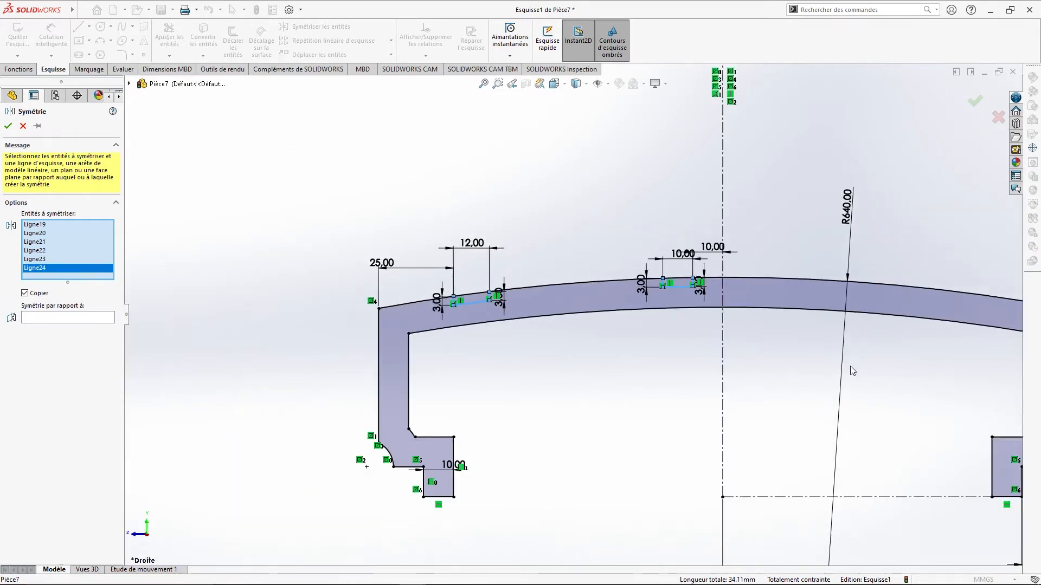
pyautogui.press('z')
pyautogui.press('z')
pyautogui.click(48, 317)
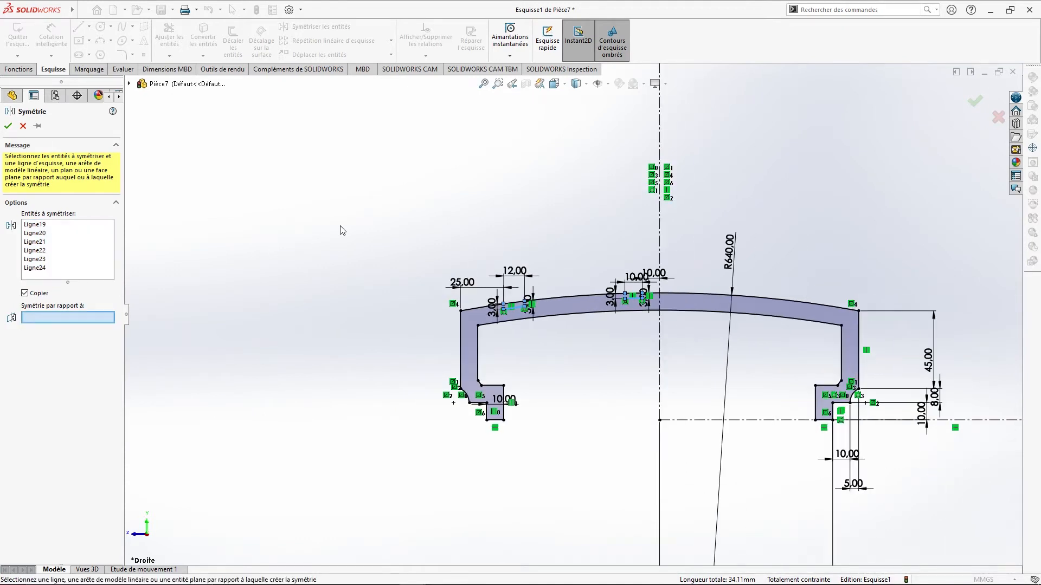
pyautogui.click(659, 226)
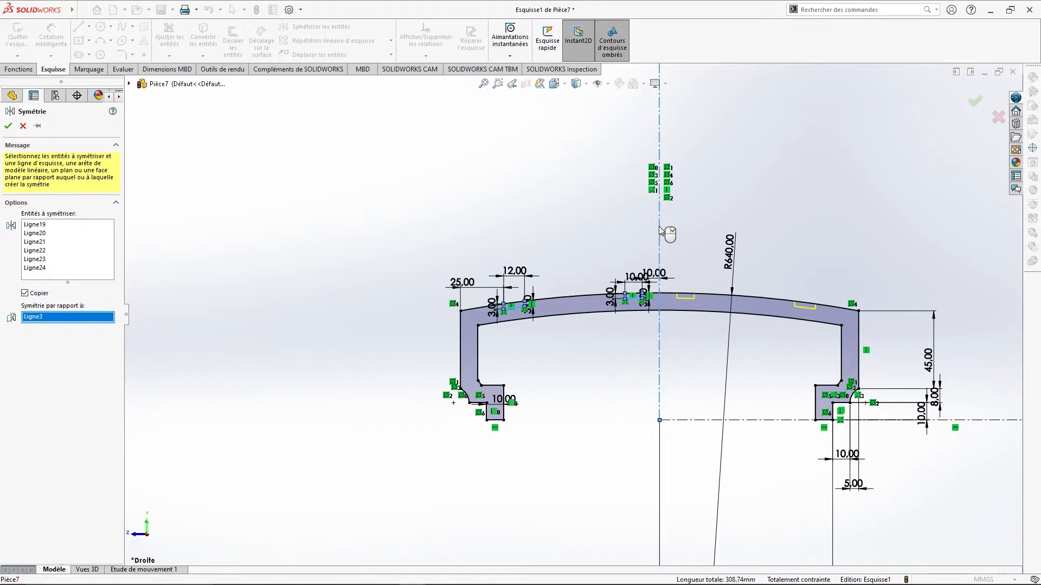
pyautogui.rightClick(657, 233)
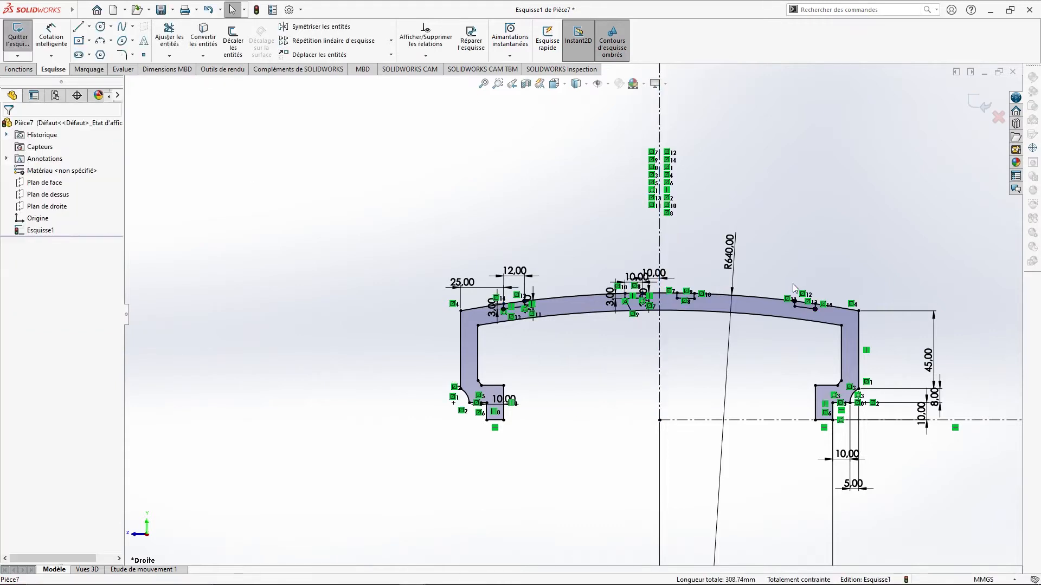
# Trim away the upper arc segments that close the four notches, using the trim-to-closest option
pyautogui.scroll(-1, 793, 288)
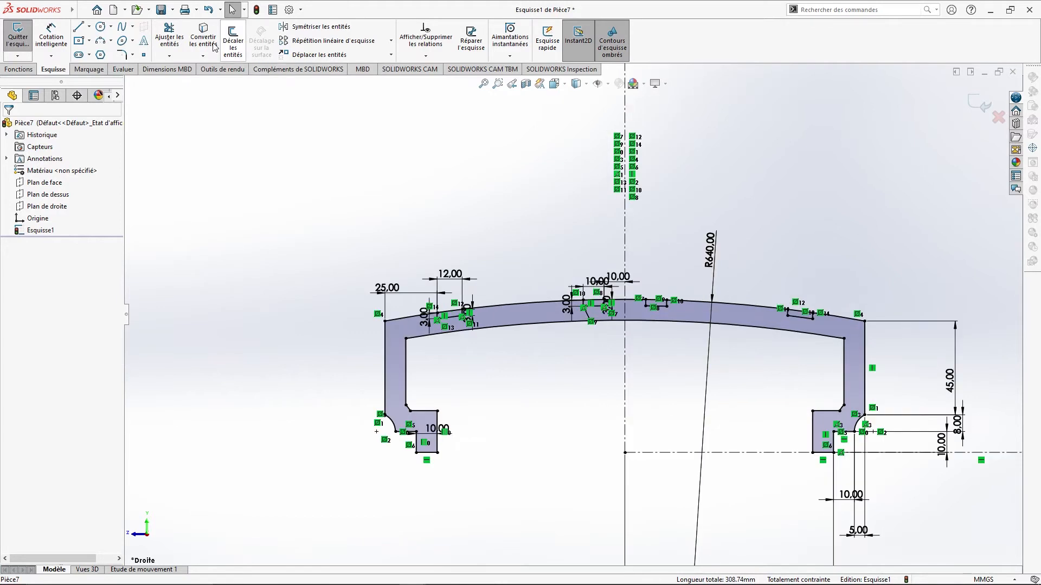
pyautogui.click(169, 37)
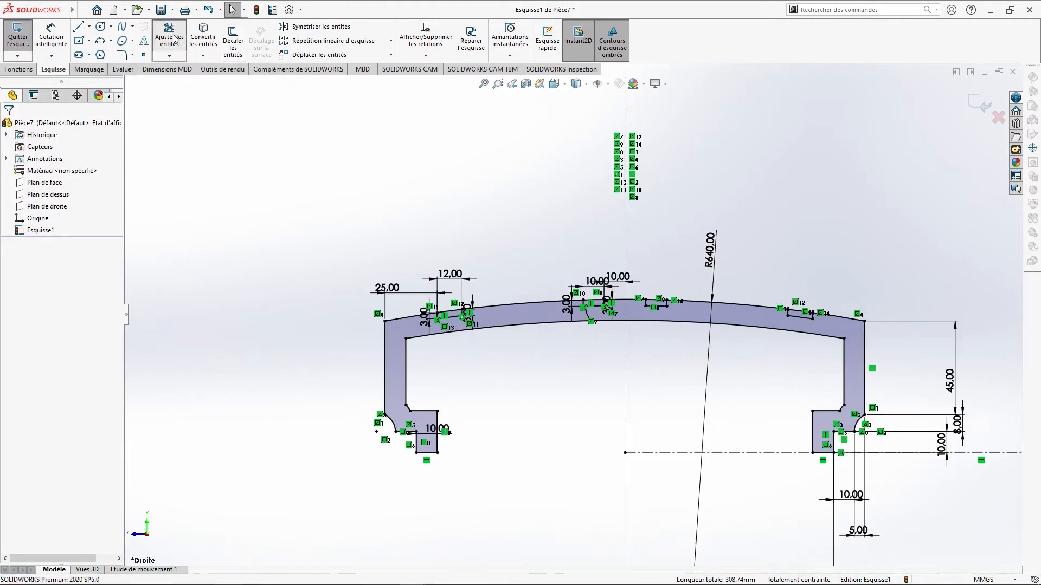
pyautogui.click(451, 314)
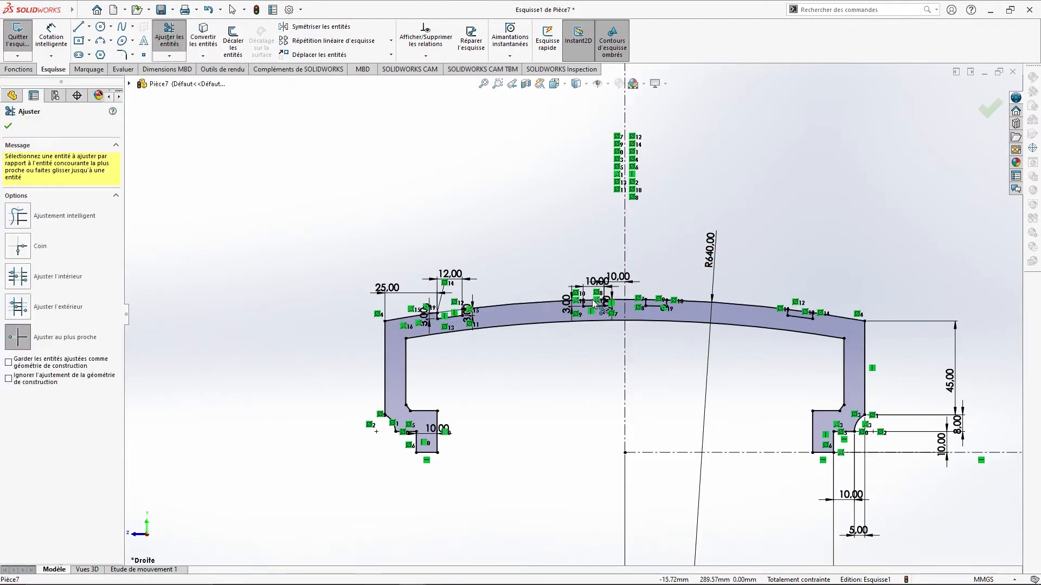
pyautogui.scroll(-2, 589, 302)
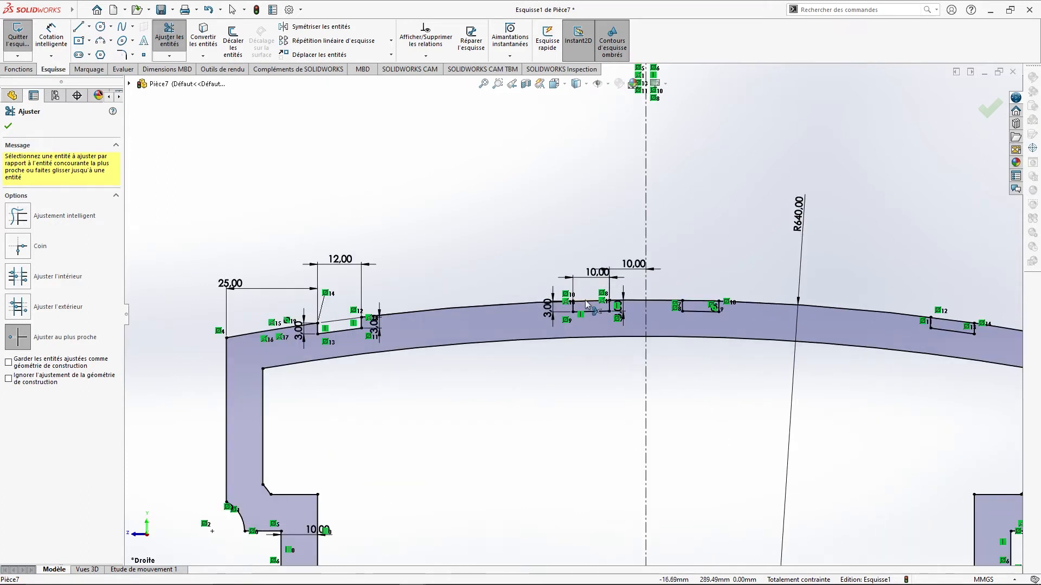
pyautogui.click(588, 303)
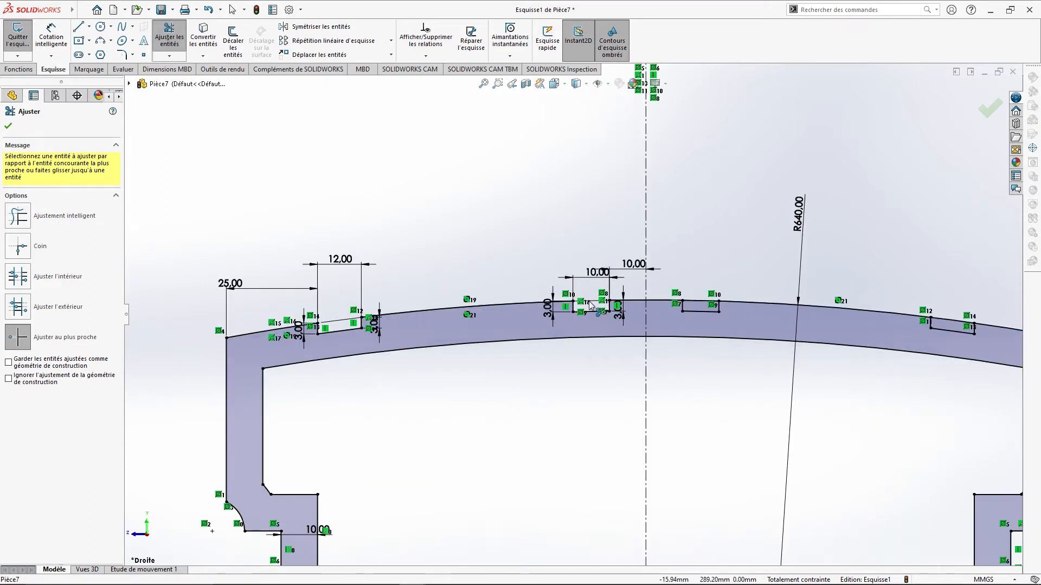
pyautogui.click(696, 306)
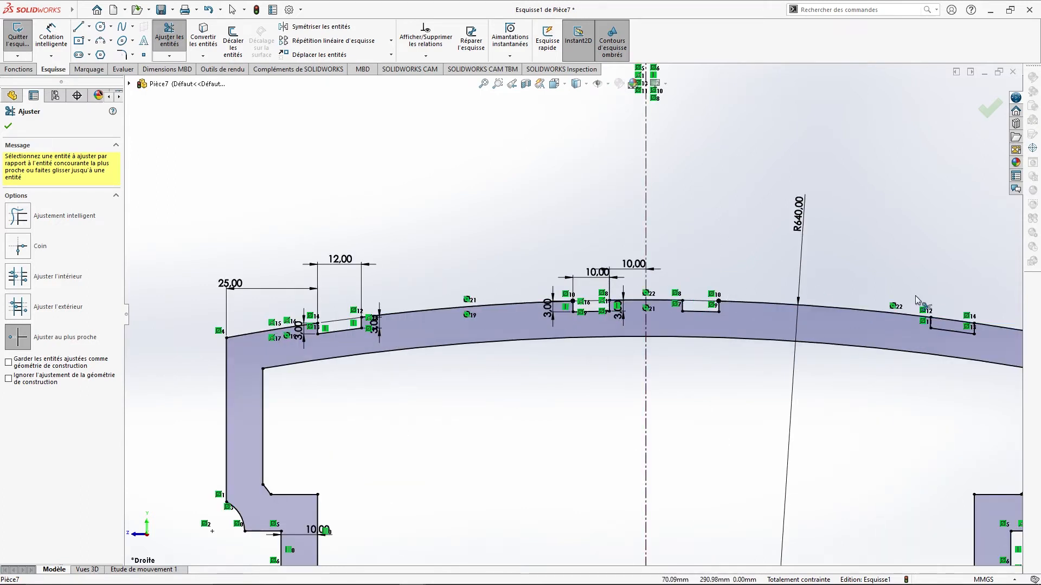
pyautogui.click(944, 322)
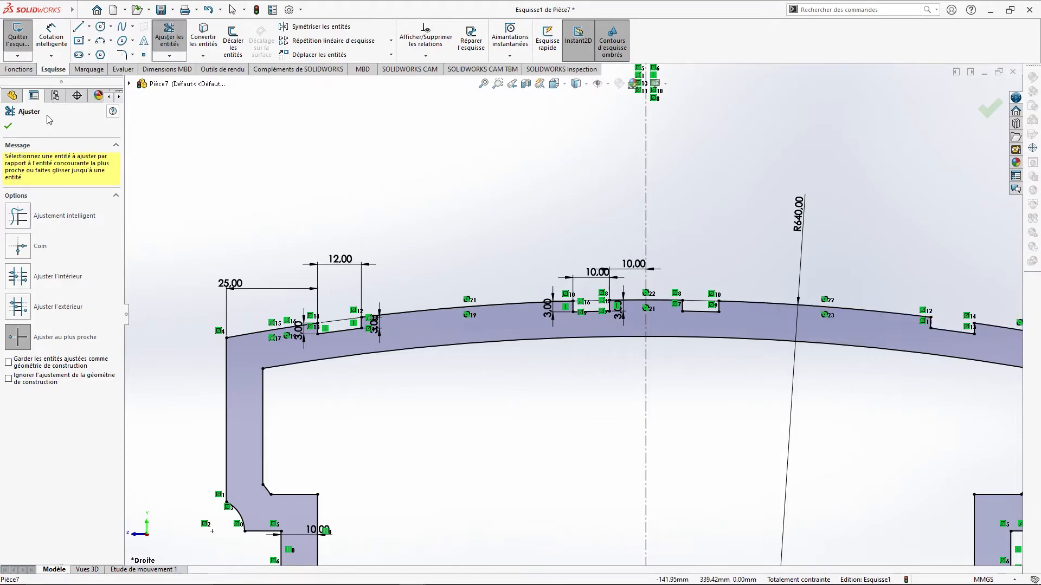
pyautogui.click(9, 128)
# Add 3 mm sketch fillets to the upper inward-facing corners of both feet of the profile
pyautogui.press('f')
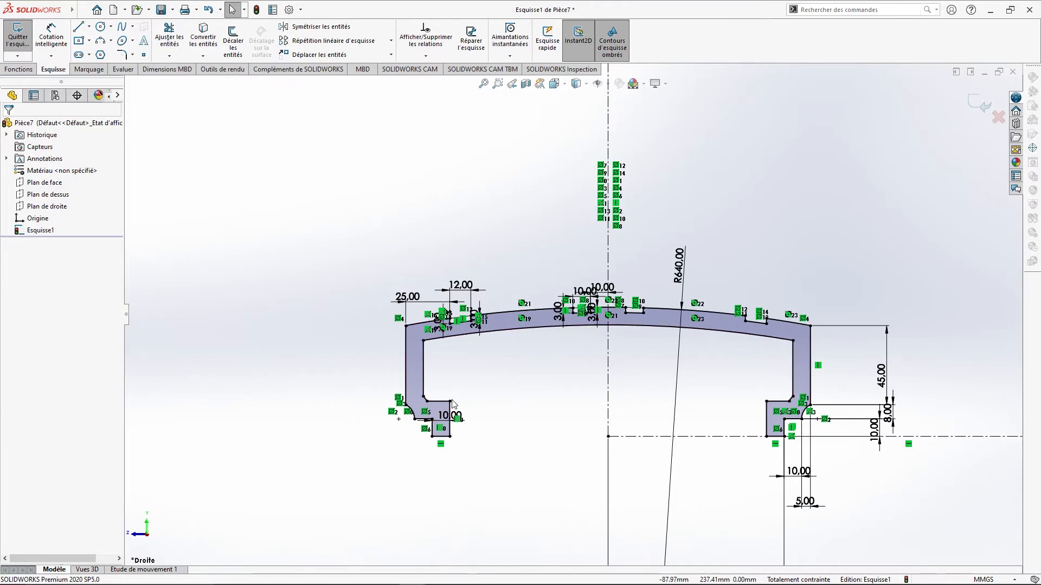
pyautogui.click(451, 402)
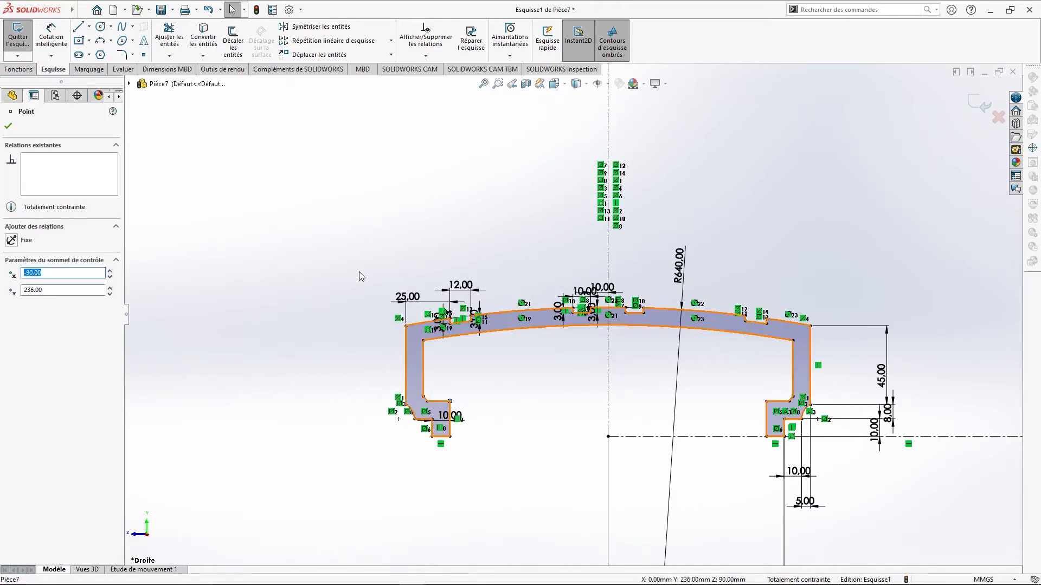
pyautogui.click(122, 54)
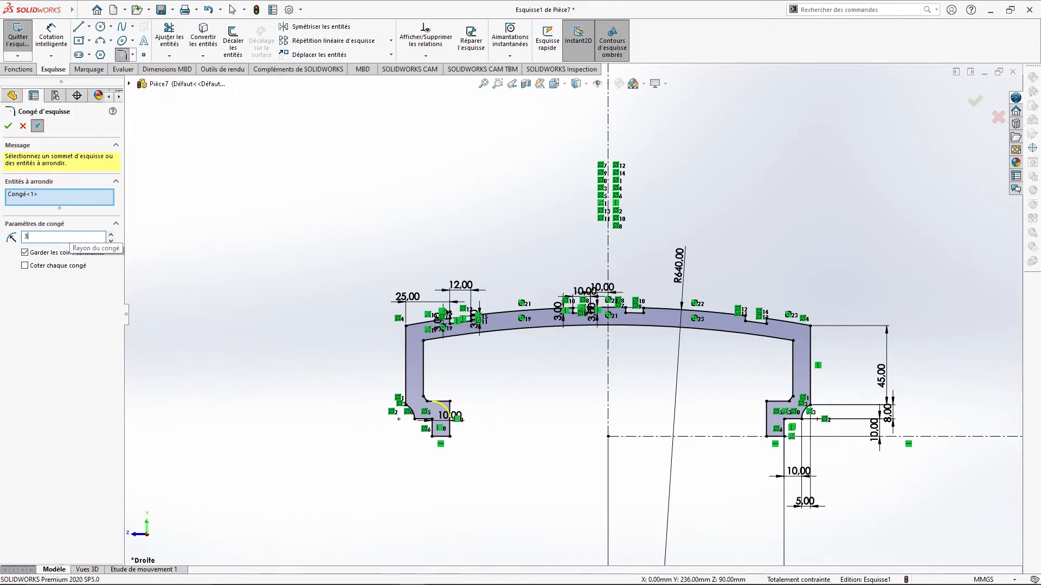
pyautogui.click(766, 402)
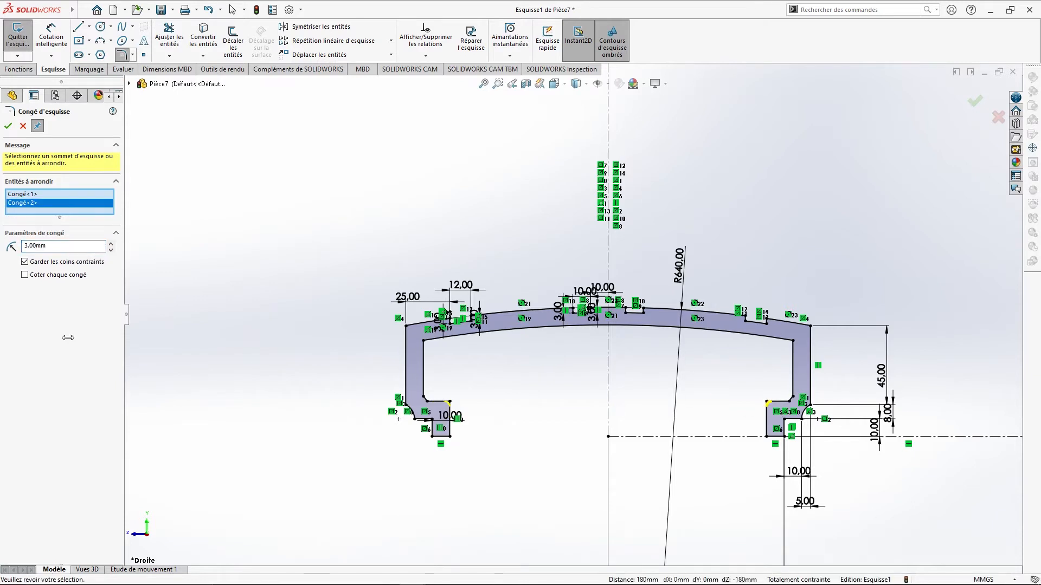
pyautogui.doubleClick(51, 247)
pyautogui.click(9, 126)
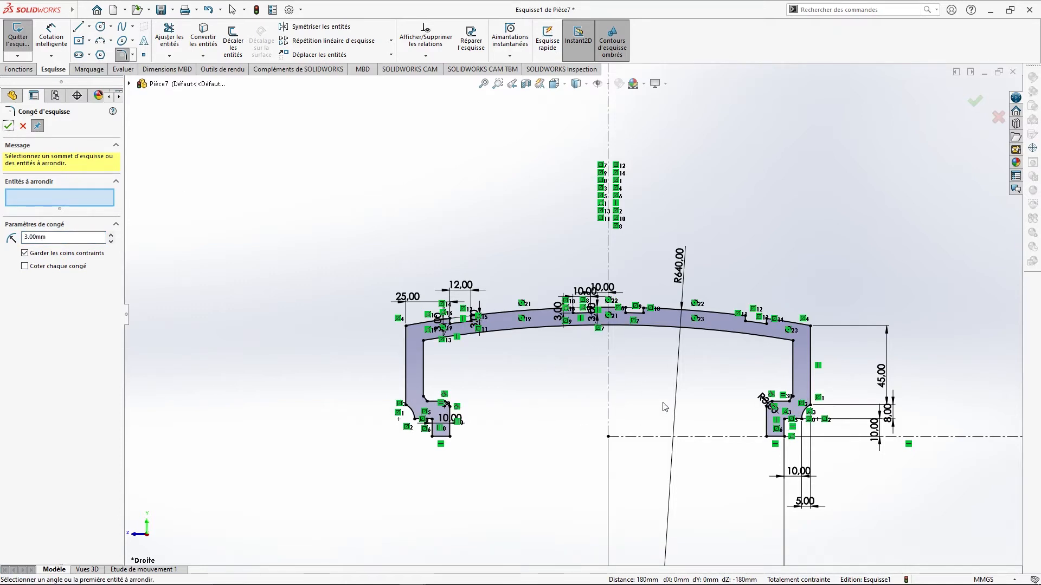
pyautogui.scroll(8, 665, 407)
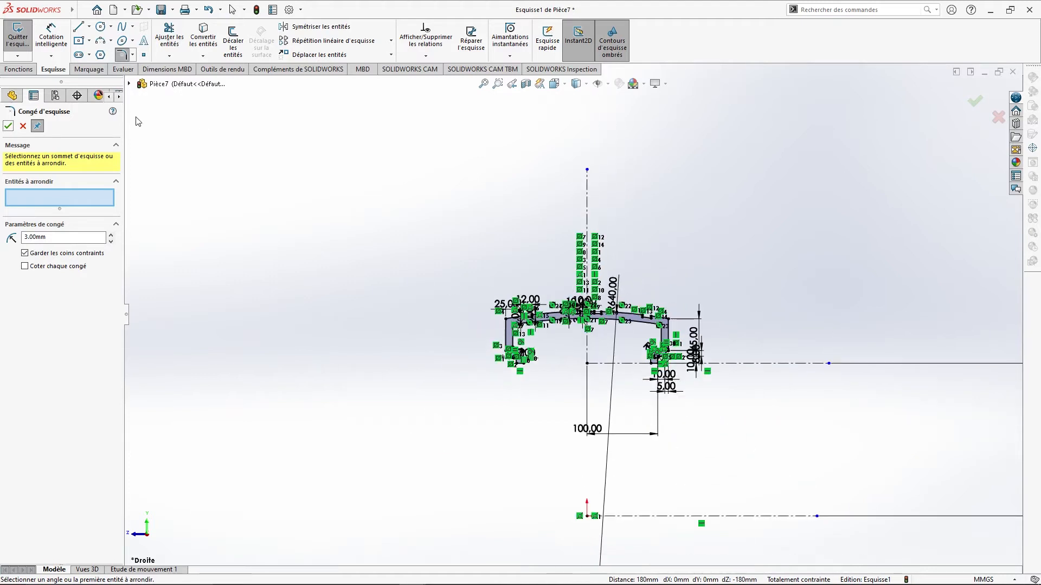
pyautogui.press('Escape')
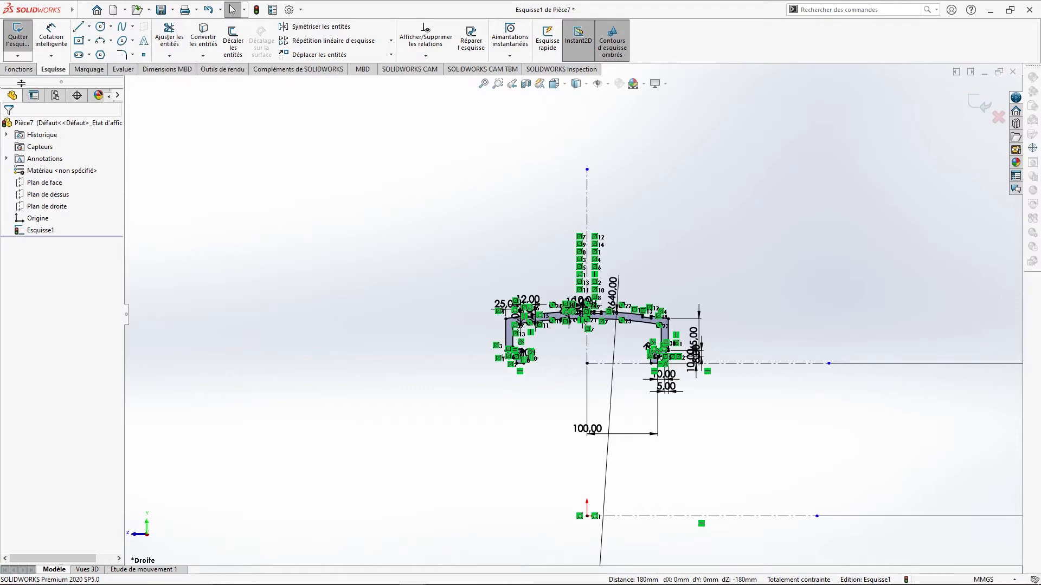
# Revolve the profile 360 degrees about the horizontal centreline through the origin
pyautogui.click(21, 69)
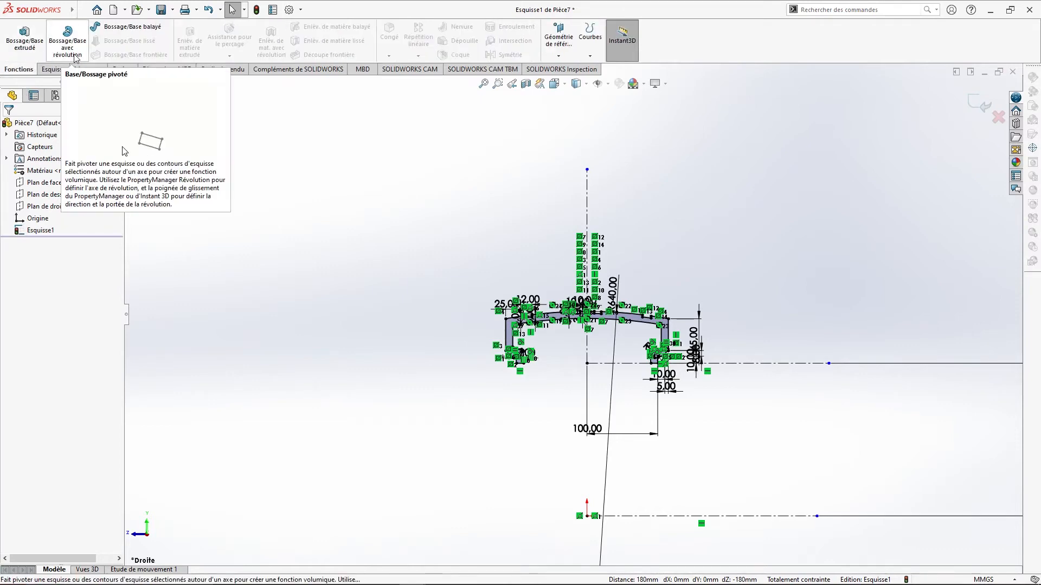
pyautogui.click(67, 39)
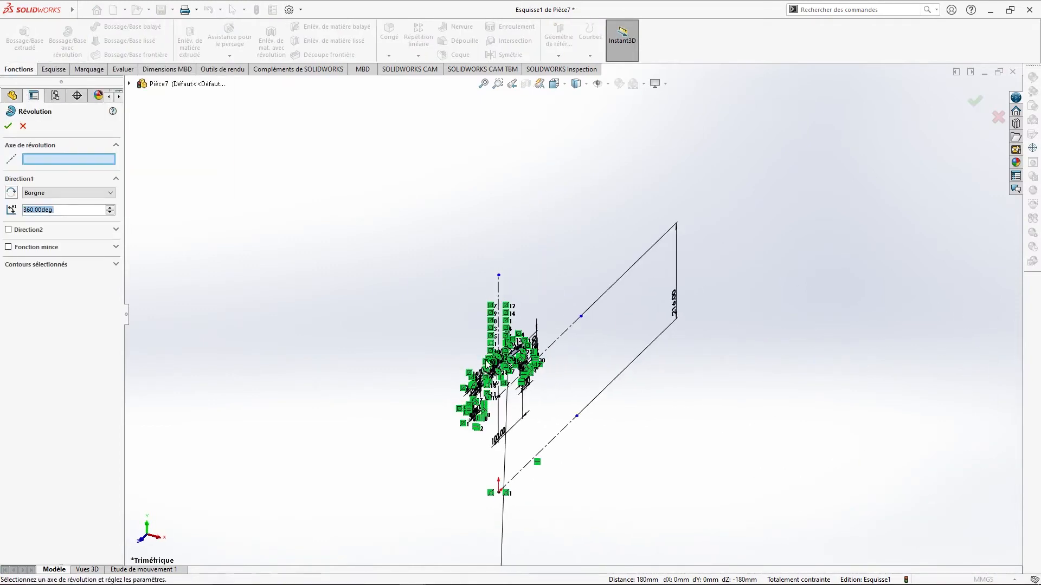
pyautogui.click(523, 475)
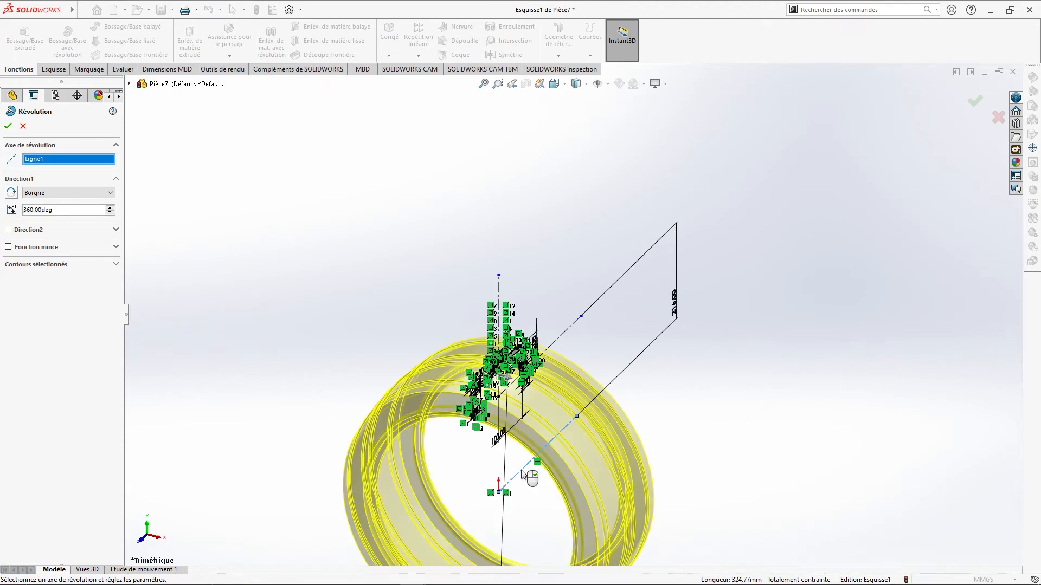
pyautogui.click(8, 126)
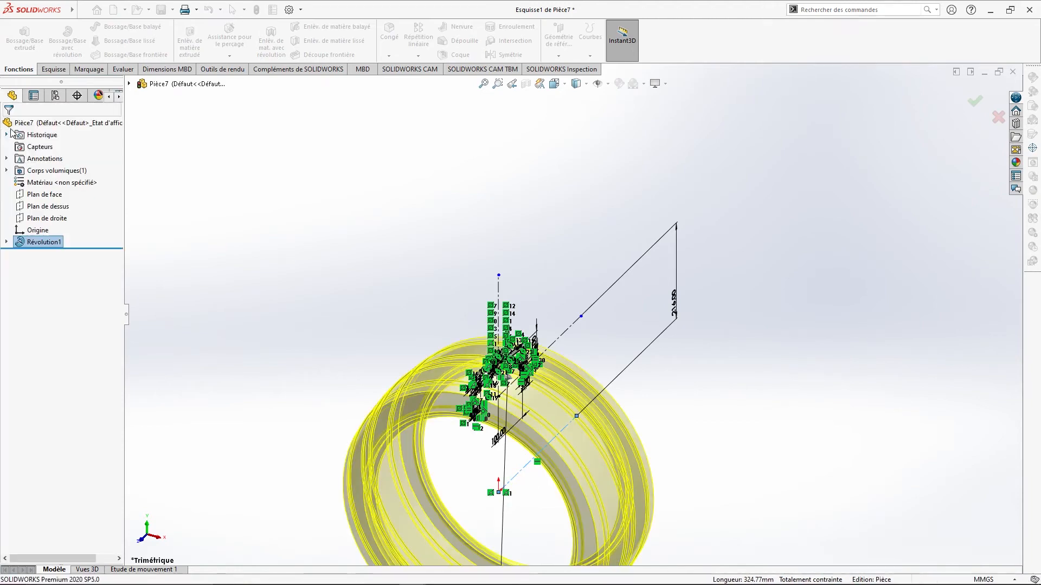
pyautogui.moveTo(254, 267); pyautogui.dragTo(228, 267, button='middle')
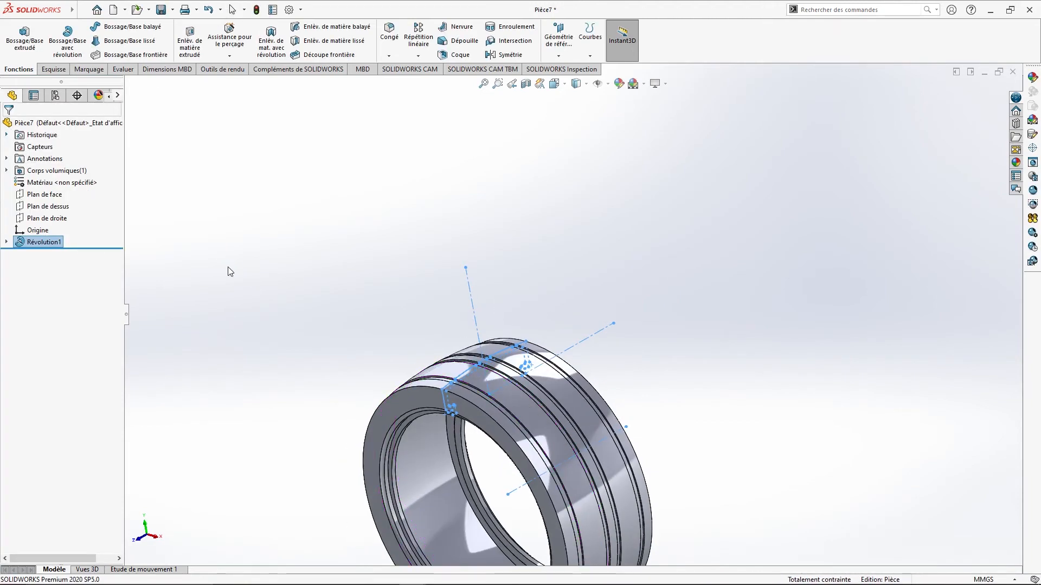
pyautogui.scroll(3, 228, 267)
pyautogui.moveTo(381, 381); pyautogui.dragTo(706, 327, button='middle')
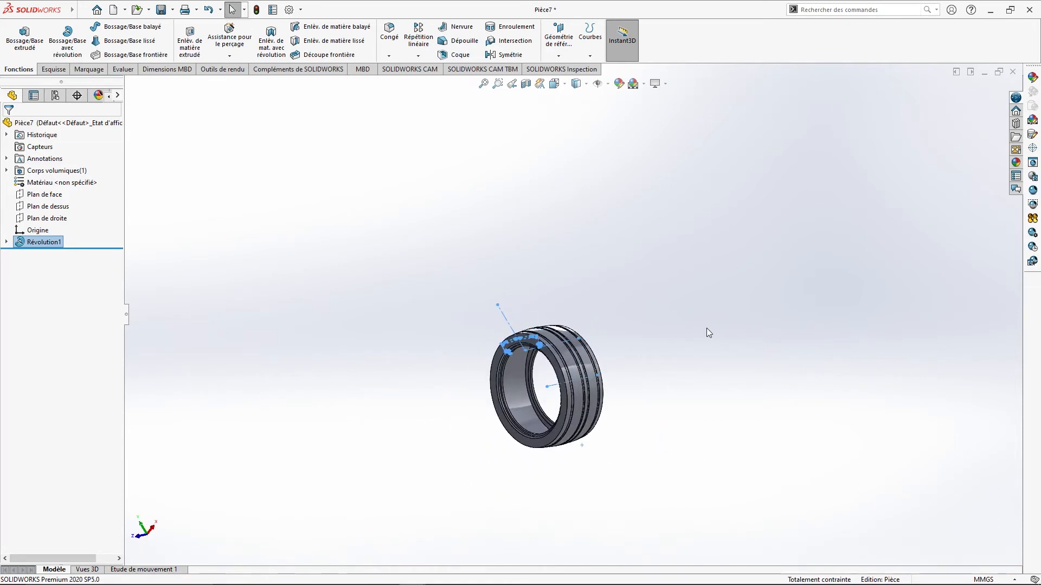
# Create a reference plane offset 320 mm from the right plane, on the outer side of the tyre
pyautogui.click(59, 219)
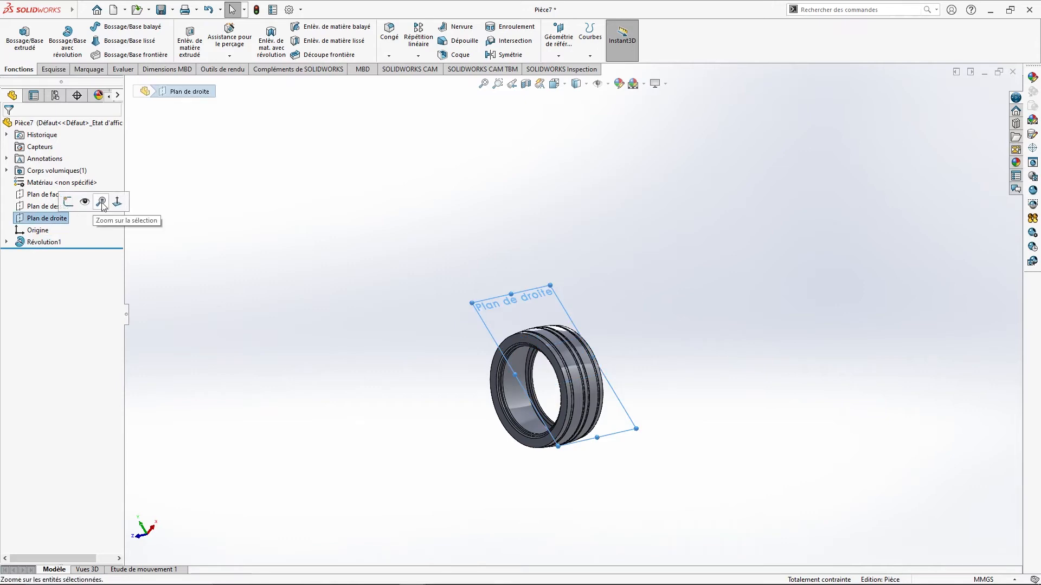
pyautogui.click(117, 202)
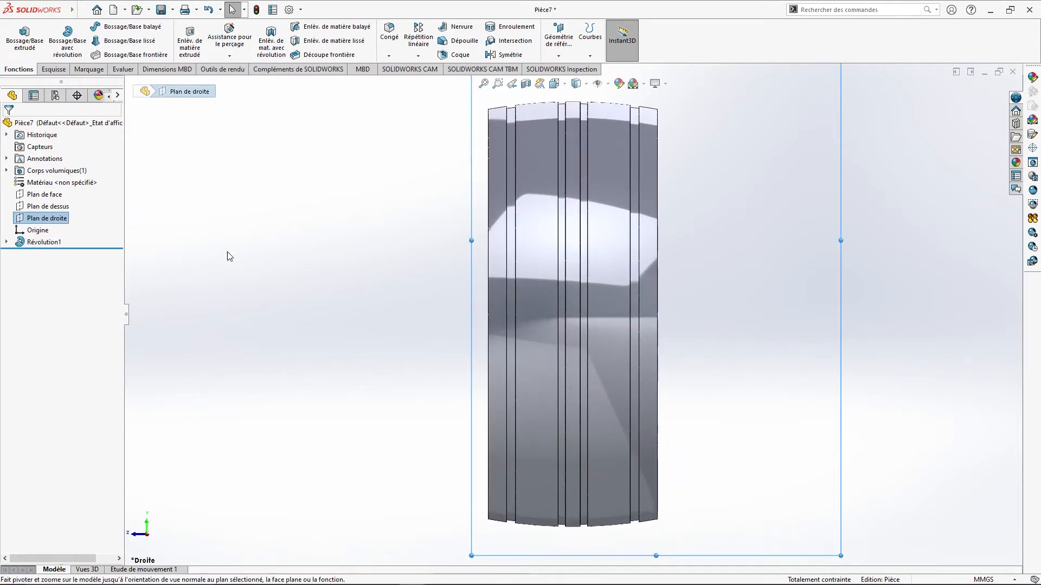
pyautogui.click(236, 258)
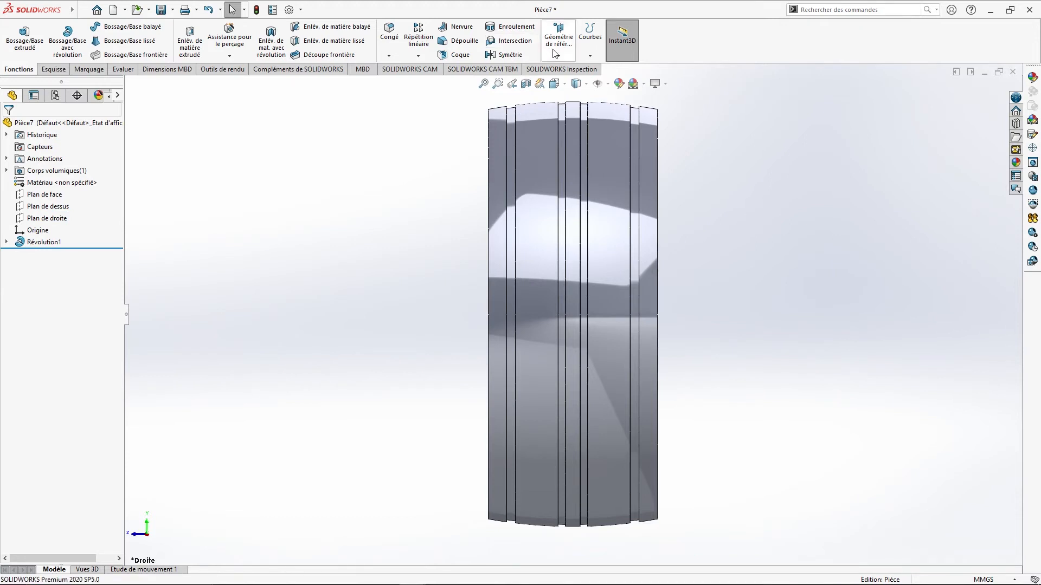
pyautogui.click(558, 55)
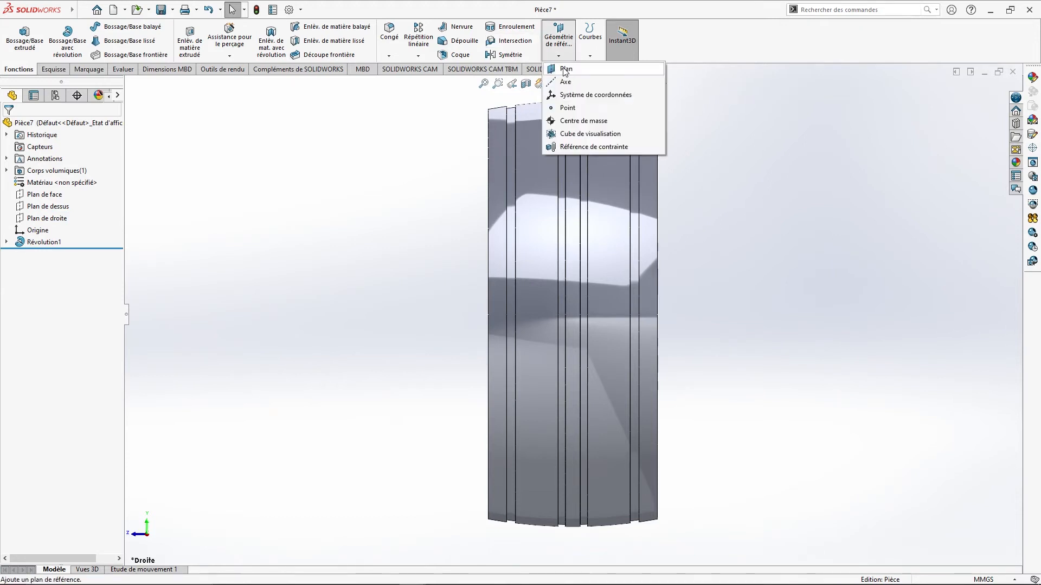
pyautogui.click(565, 69)
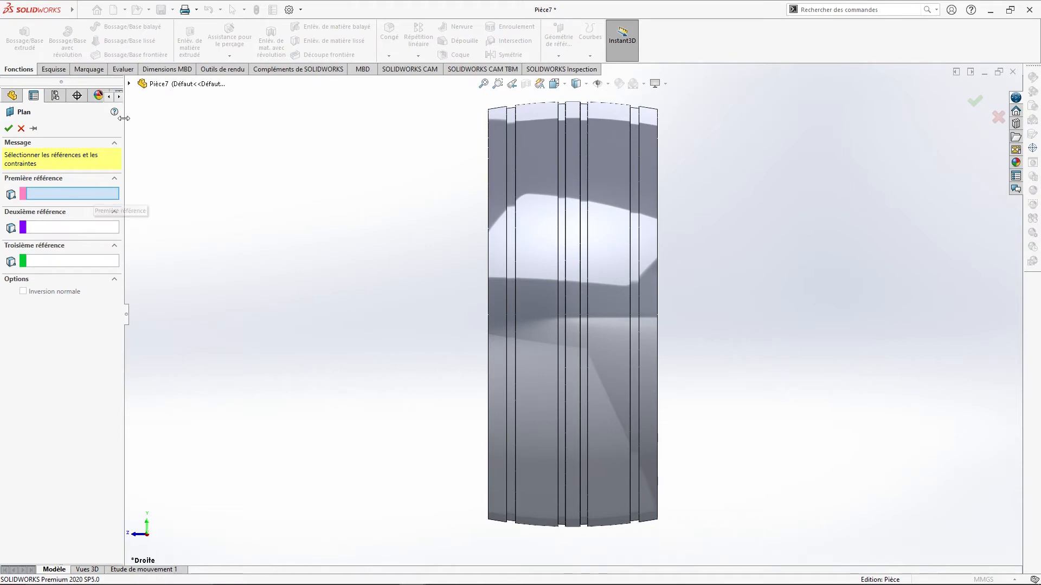
pyautogui.click(129, 84)
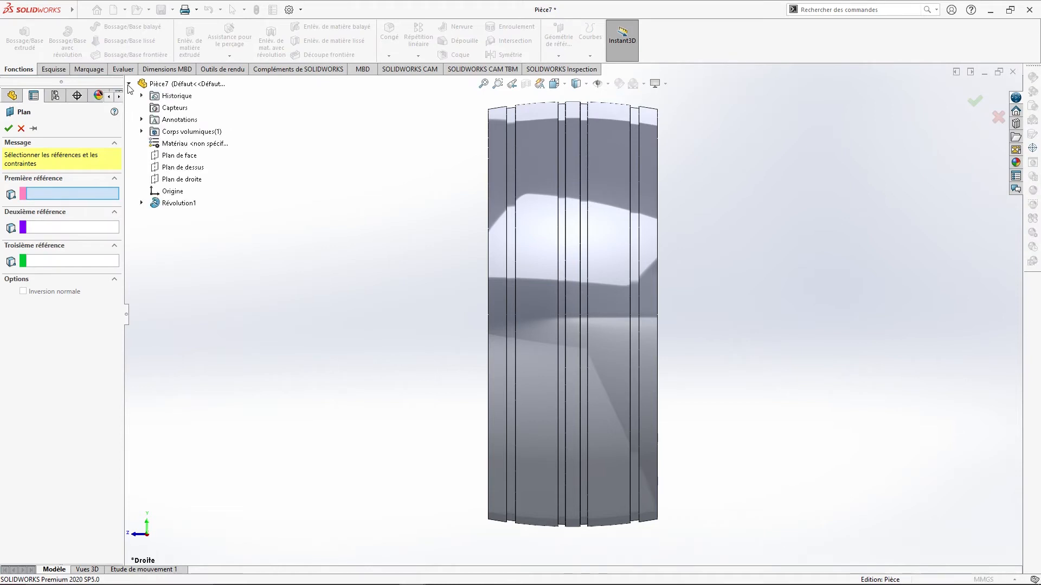
pyautogui.click(186, 181)
pyautogui.scroll(2, 278, 253)
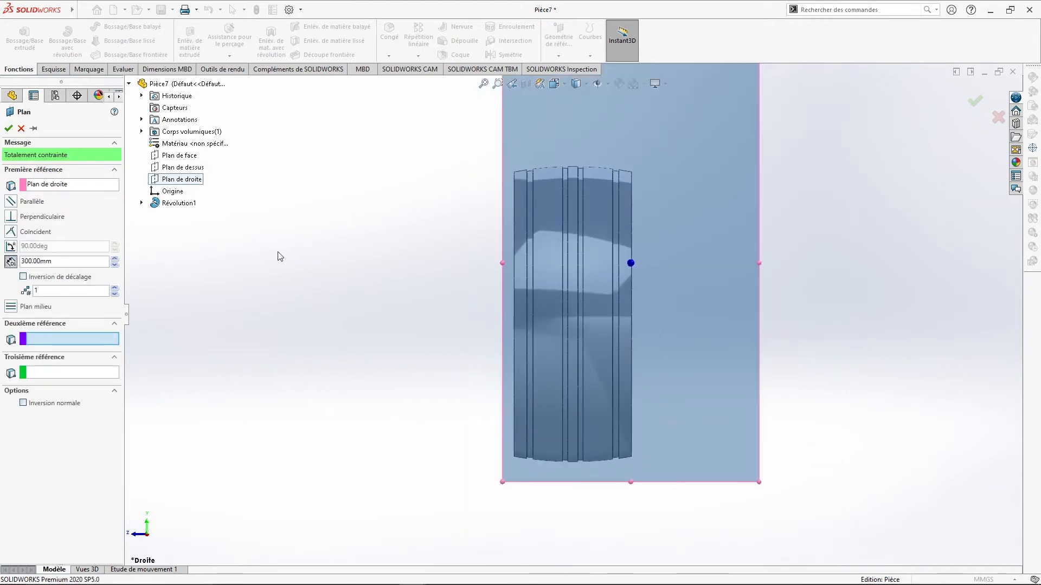
pyautogui.scroll(2, 280, 256)
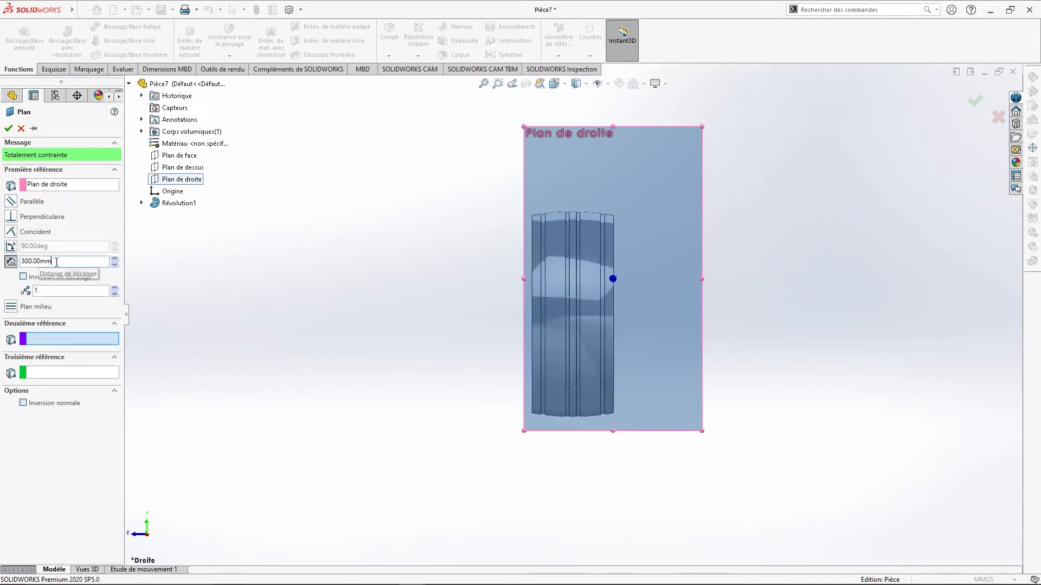
pyautogui.write('320')
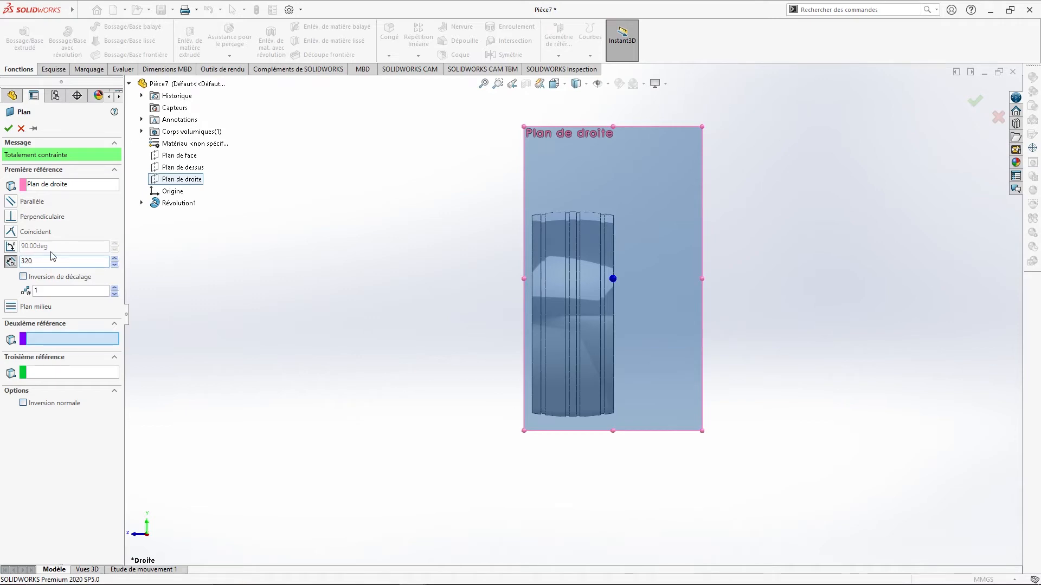
pyautogui.press('Return')
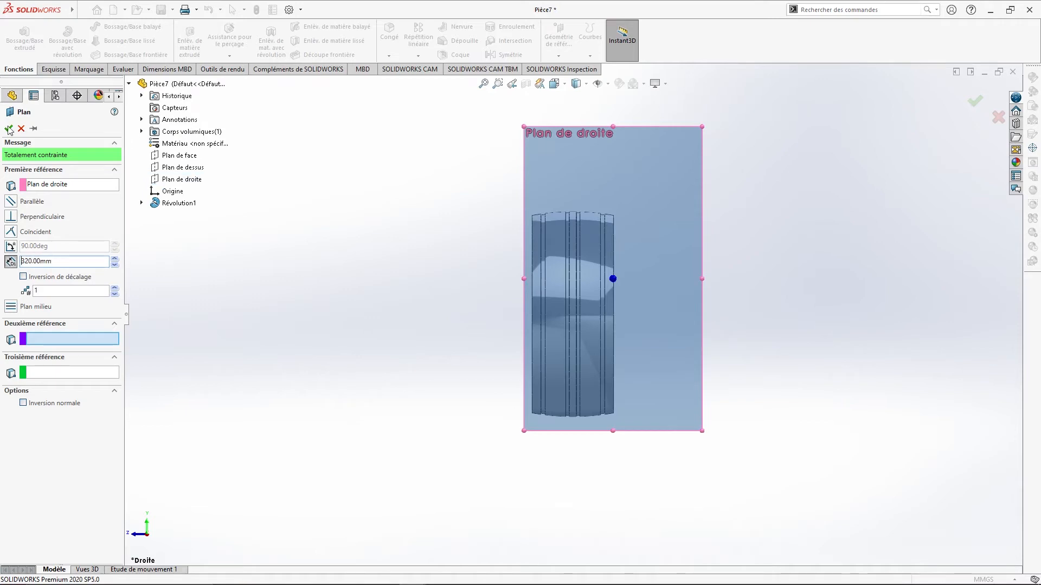
pyautogui.moveTo(411, 262); pyautogui.dragTo(524, 279, button='middle')
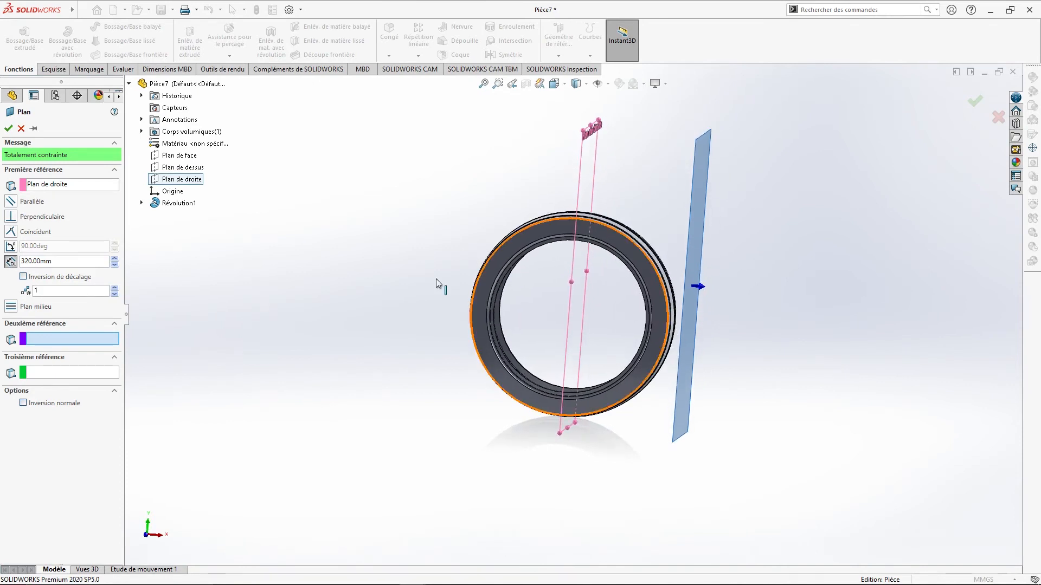
pyautogui.click(9, 129)
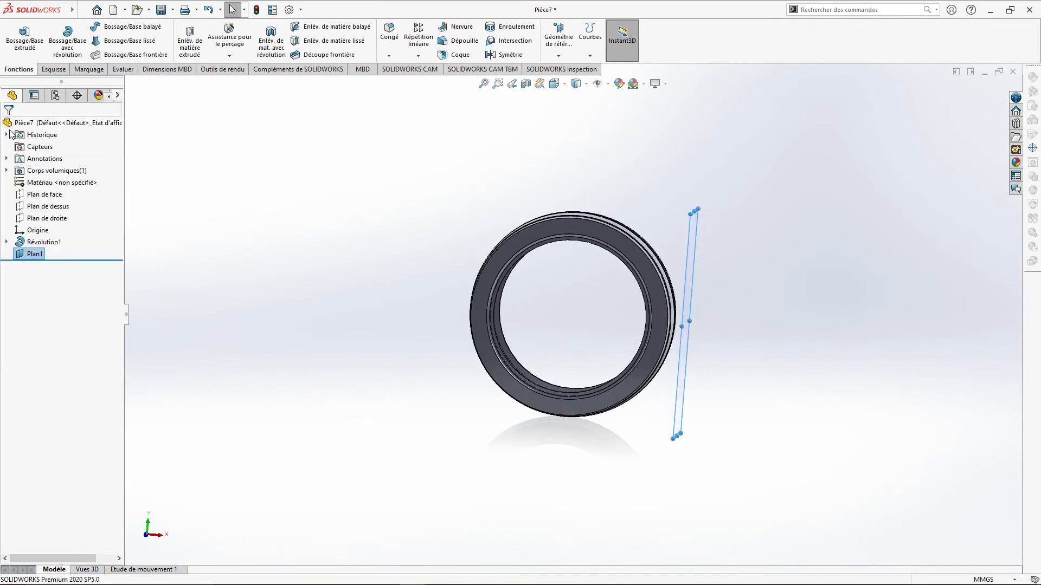
# Start a sketch on the new offset plane and draw a horizontal centreline about 249 mm long from the origin
pyautogui.rightClick(34, 259)
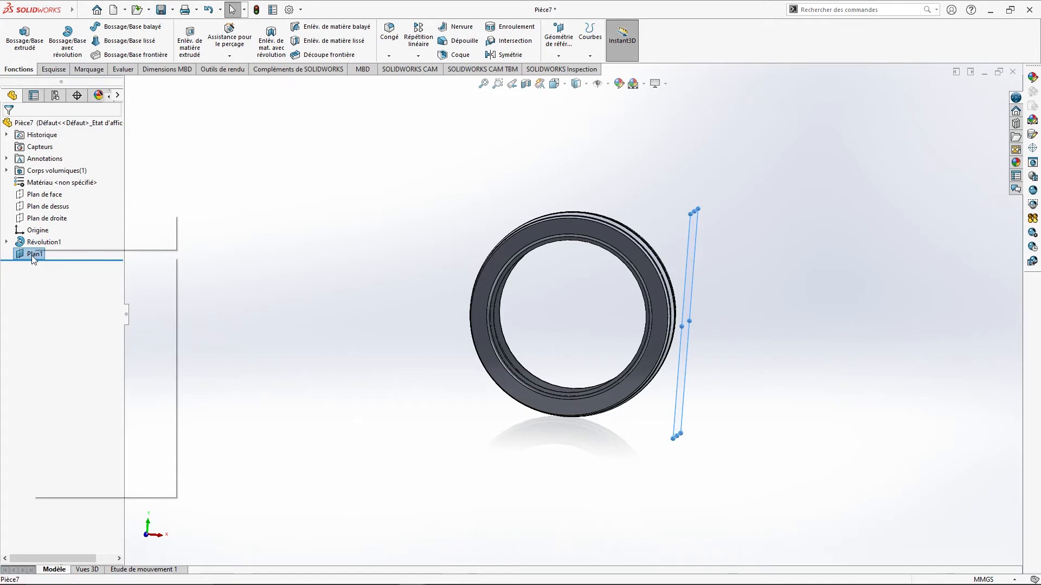
pyautogui.click(90, 243)
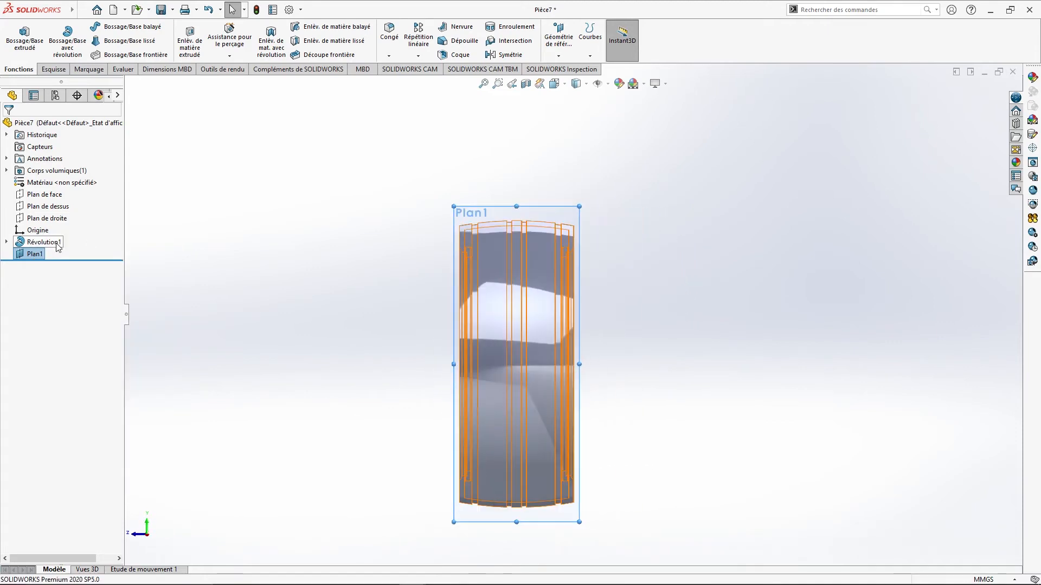
pyautogui.rightClick(36, 255)
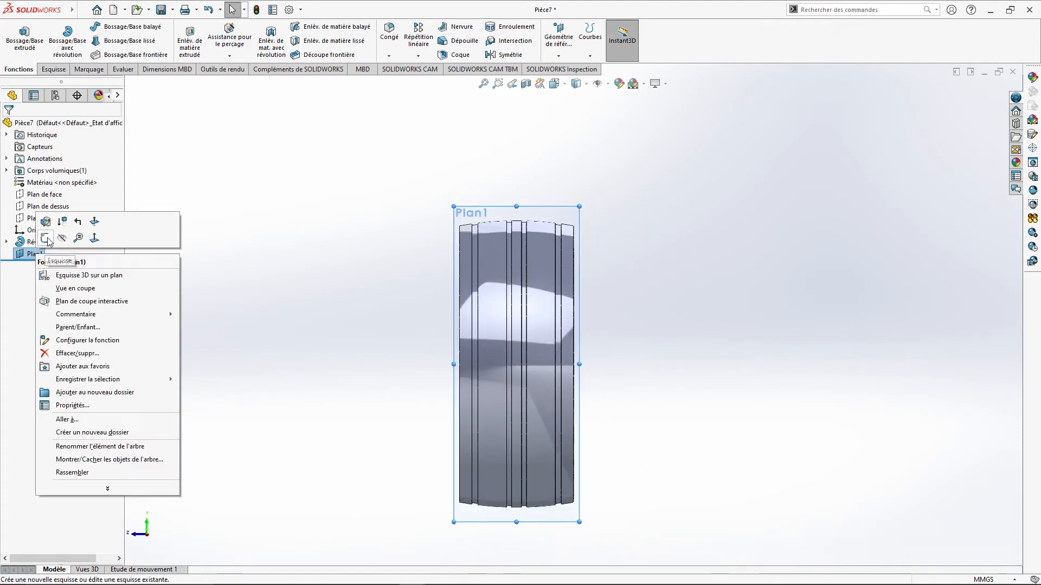
pyautogui.click(46, 238)
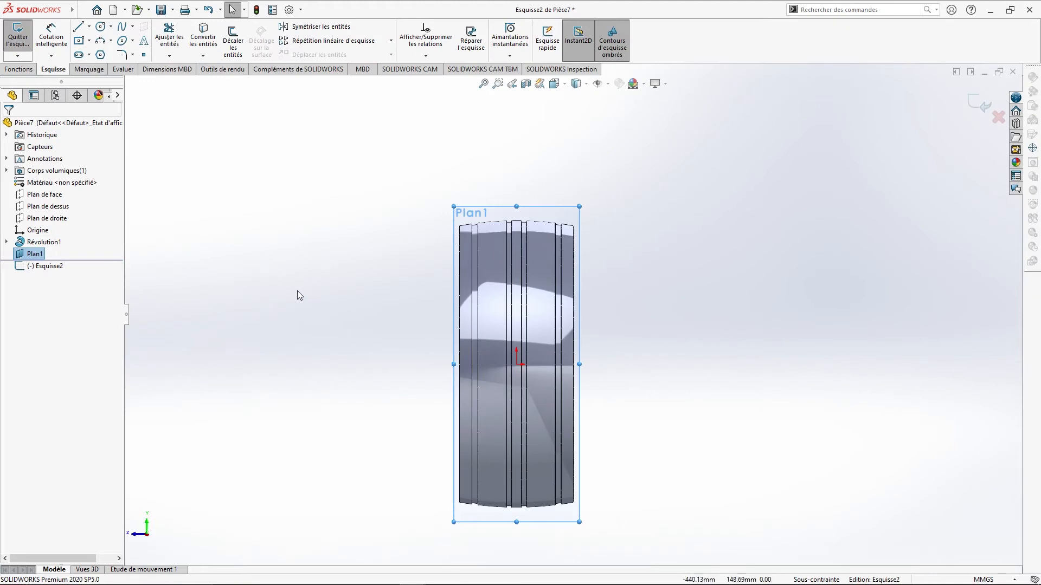
pyautogui.click(89, 28)
pyautogui.click(120, 54)
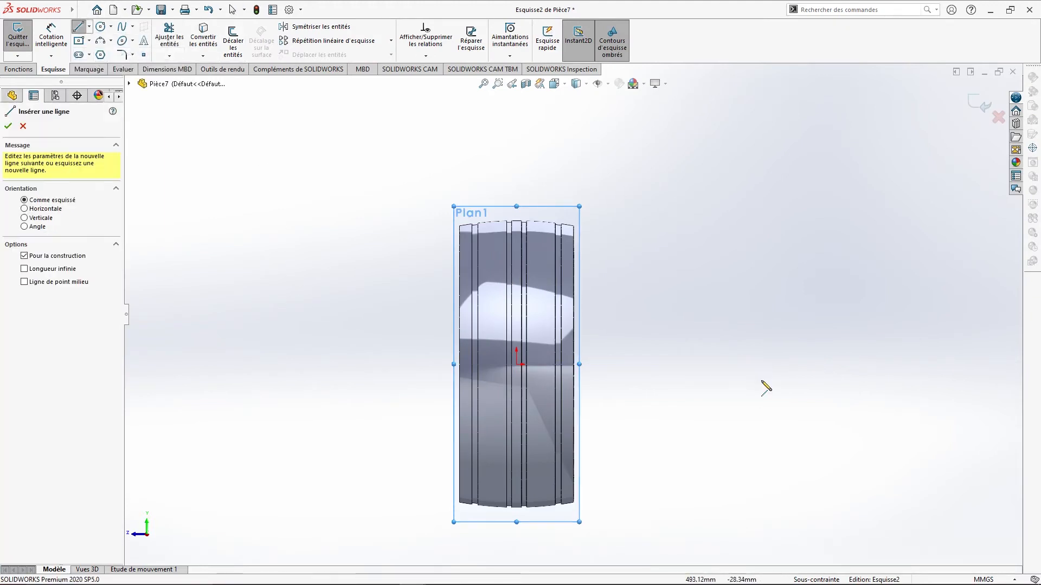
pyautogui.scroll(-5, 542, 379)
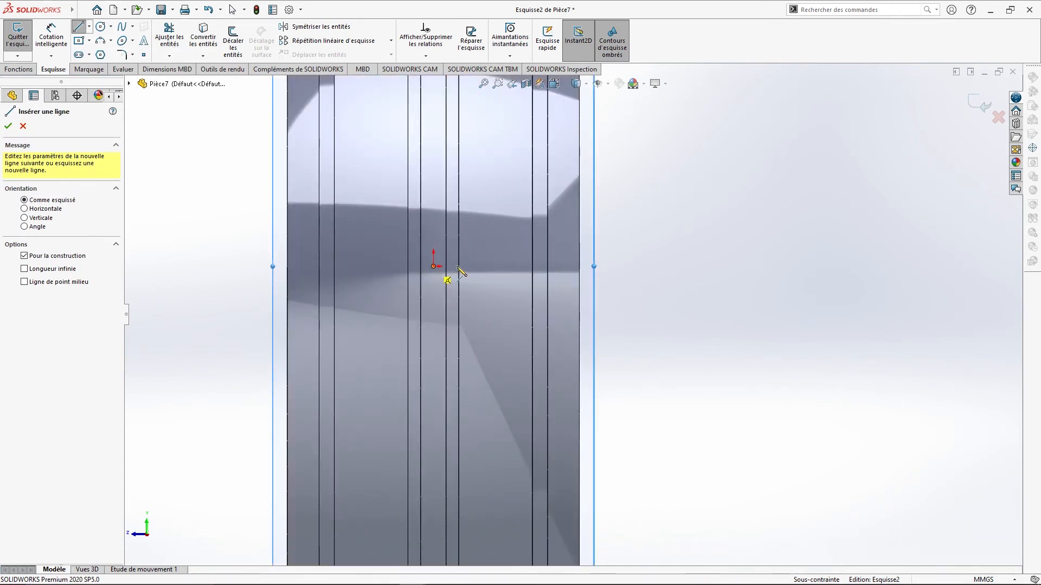
pyautogui.click(440, 275)
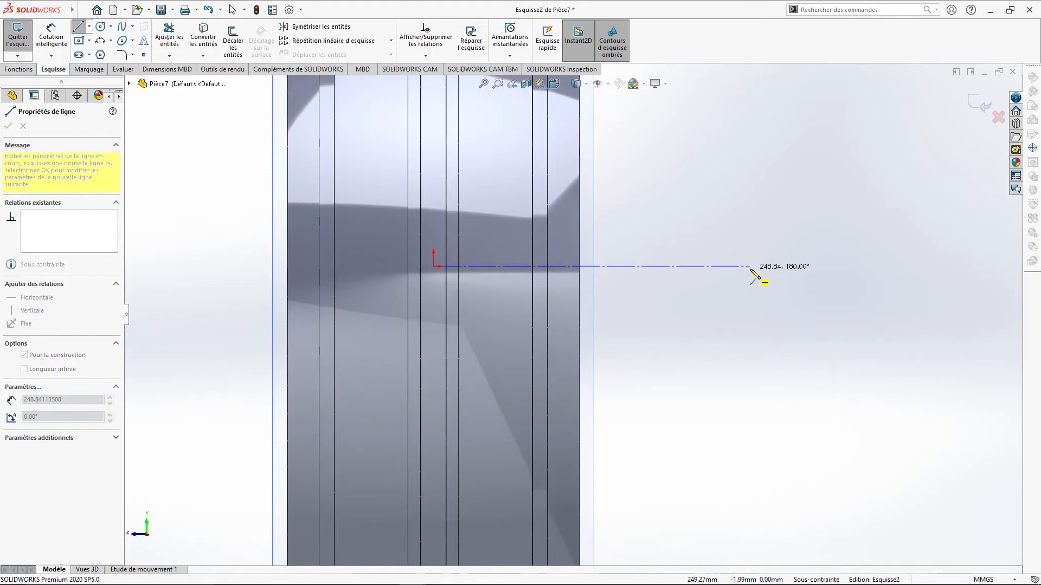
pyautogui.click(750, 266)
pyautogui.rightClick(708, 308)
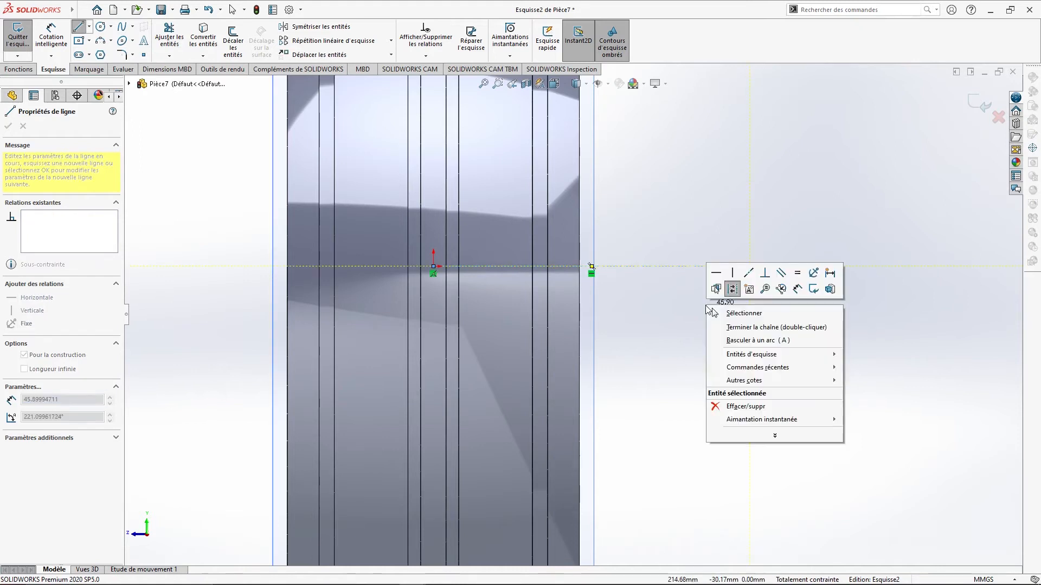
pyautogui.click(748, 327)
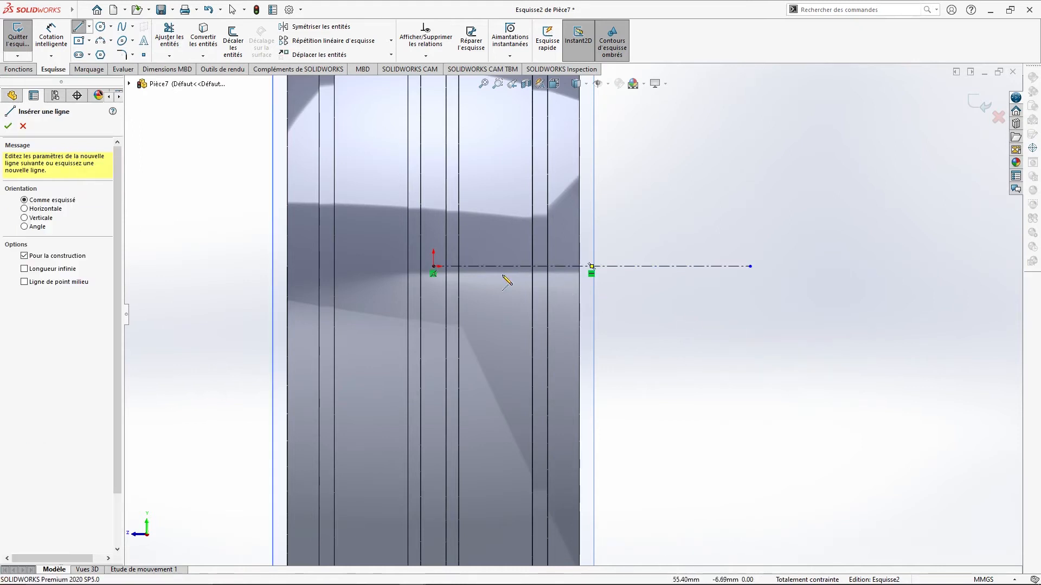
# Draw a vertical centreline upward from the origin and a shallow inclined centreline from the origin past the tyre's edge
pyautogui.click(434, 266)
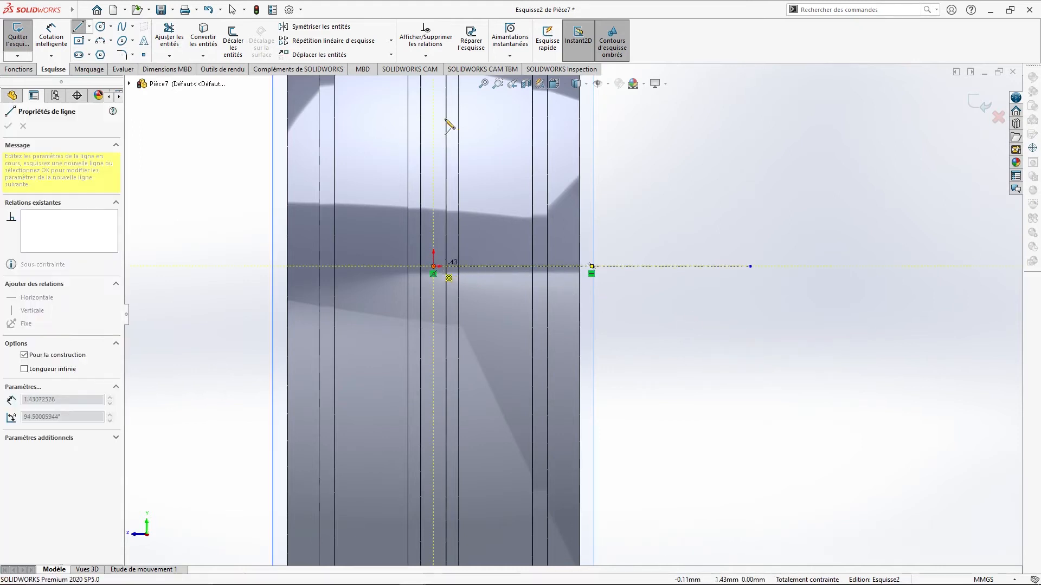
pyautogui.click(433, 101)
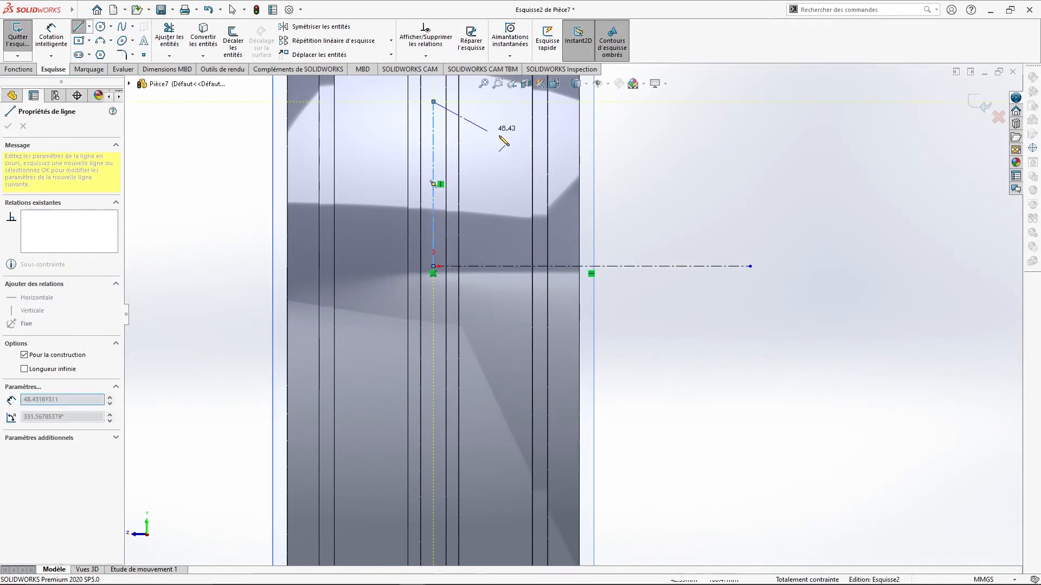
pyautogui.rightClick(503, 134)
pyautogui.click(527, 162)
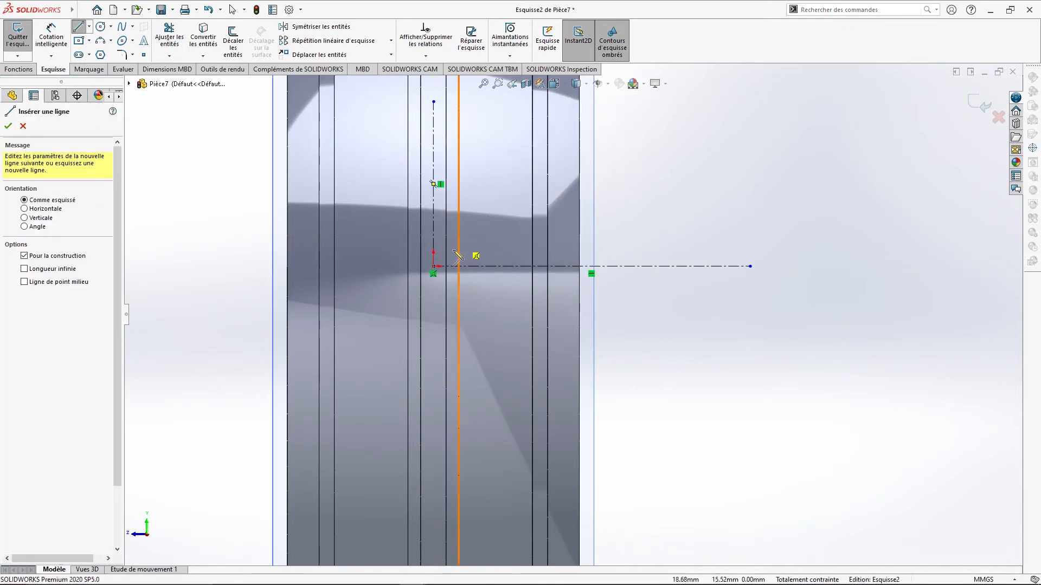
pyautogui.click(433, 266)
pyautogui.click(716, 183)
pyautogui.rightClick(747, 205)
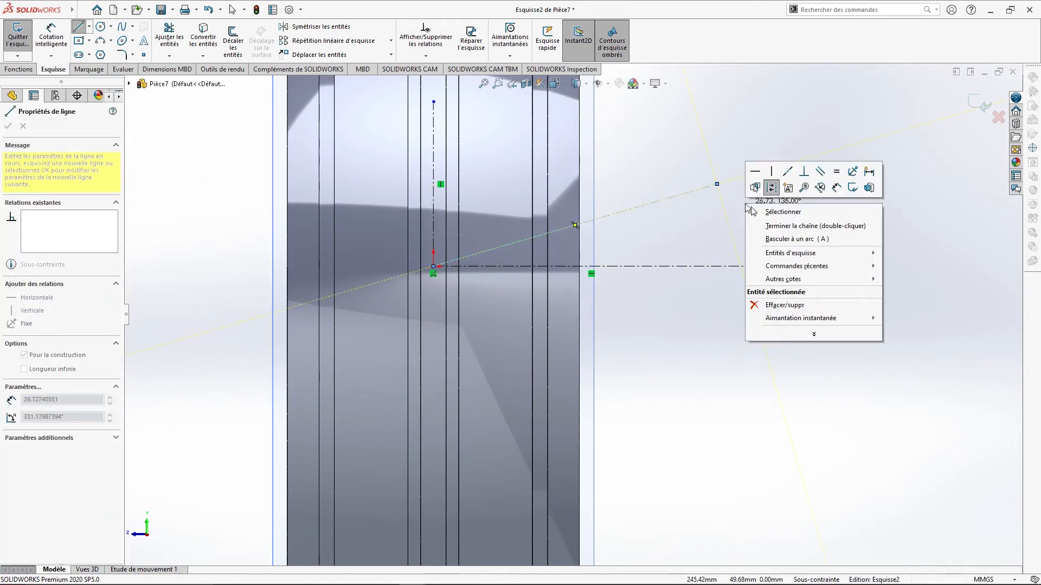
pyautogui.click(769, 226)
# Dimension the angle between the inclined and horizontal centrelines as 20 degrees
pyautogui.click(51, 37)
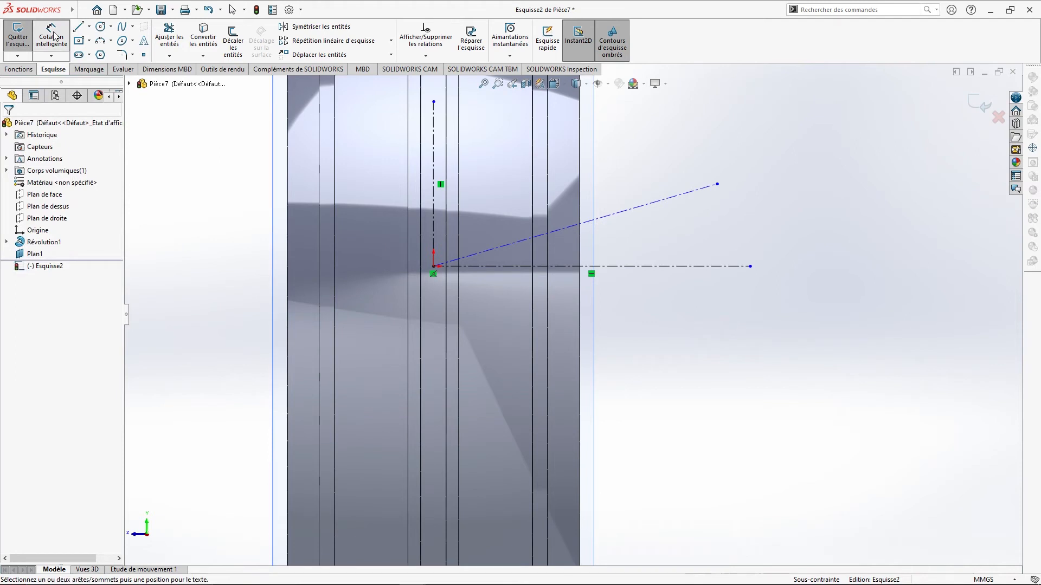
pyautogui.click(529, 241)
pyautogui.click(523, 266)
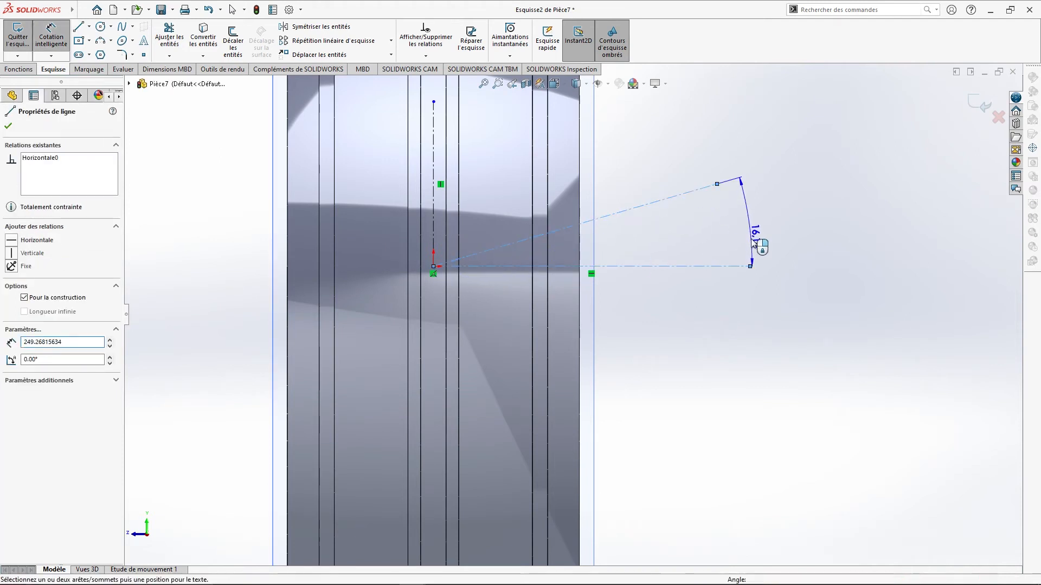
pyautogui.click(755, 243)
pyautogui.write('20')
pyautogui.press('Return')
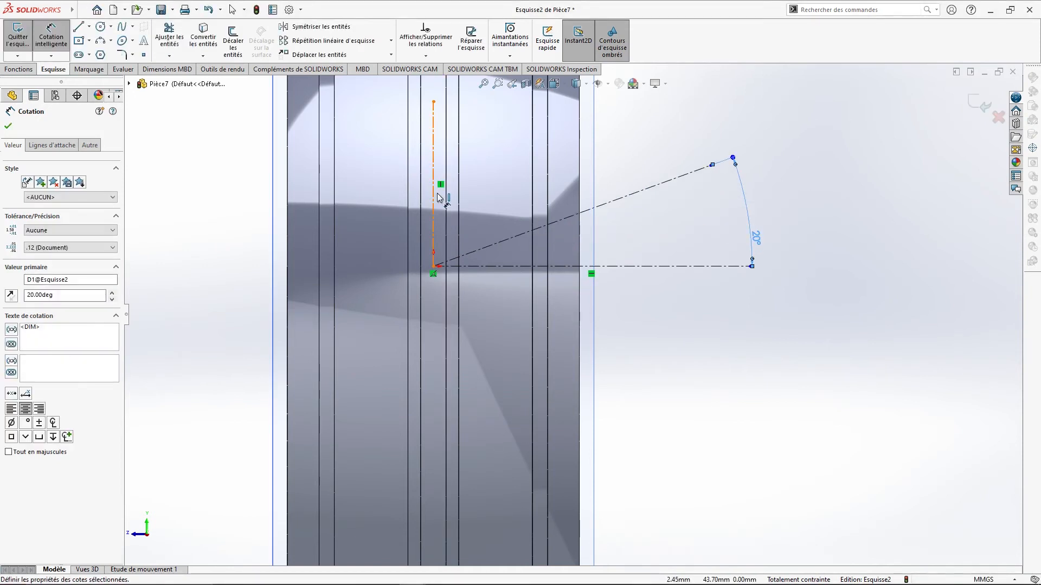
pyautogui.click(8, 127)
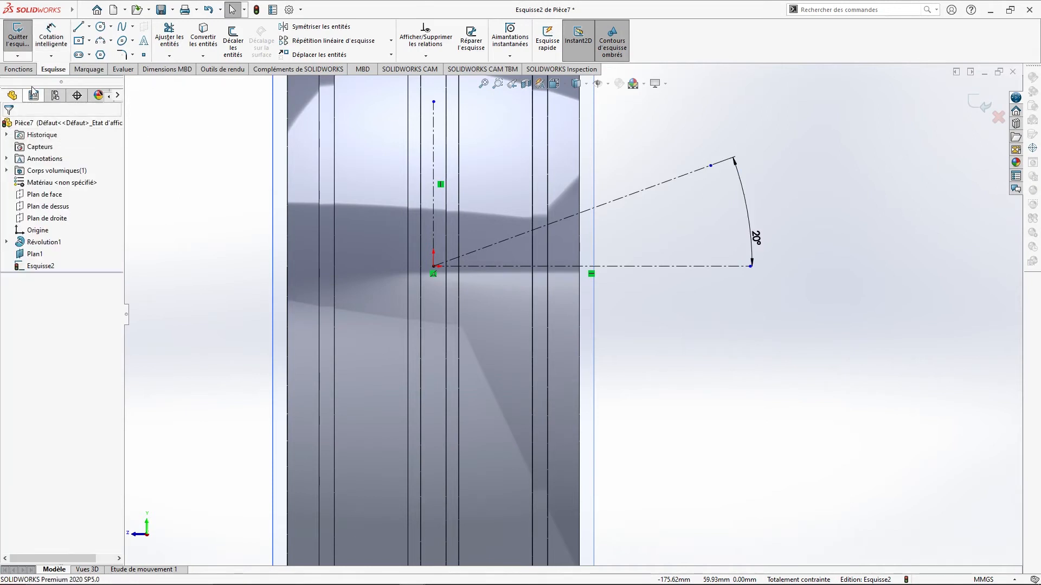
# Draw a three-point arc bulging above the inclined centreline, with both ends on that line and a radius of about 132 mm
pyautogui.click(110, 41)
pyautogui.click(116, 68)
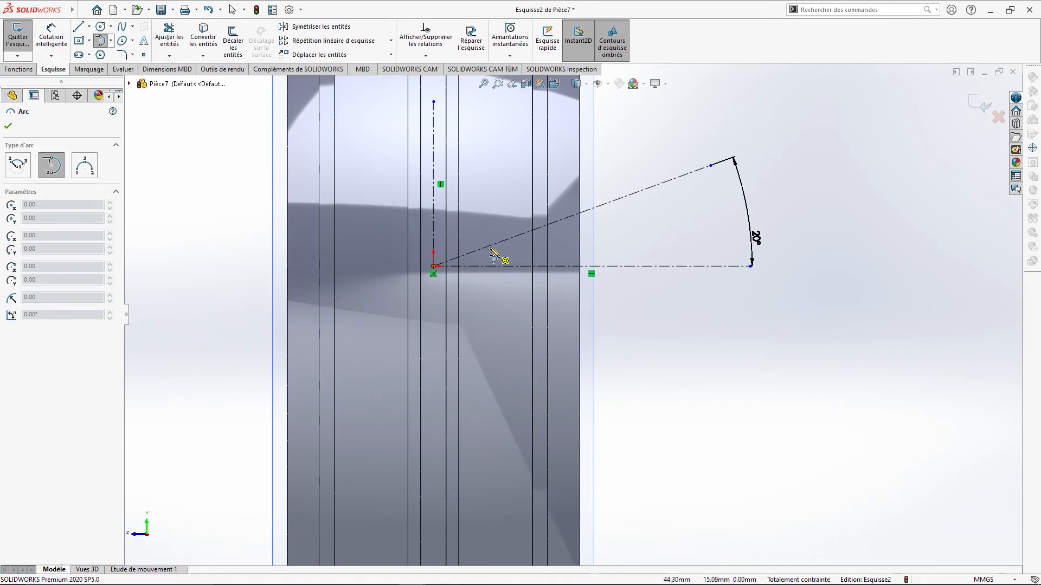
pyautogui.click(572, 218)
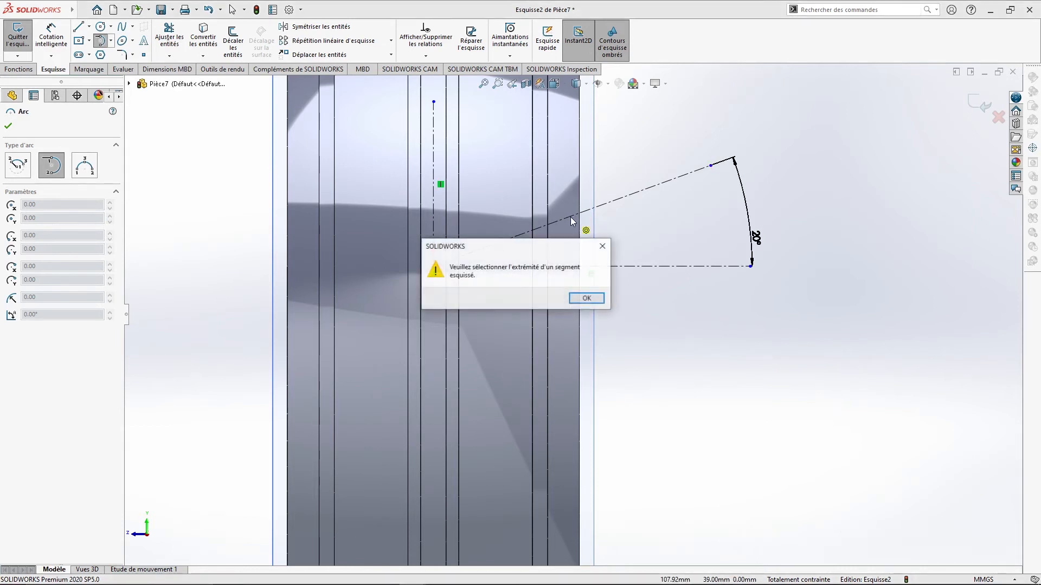
pyautogui.click(586, 298)
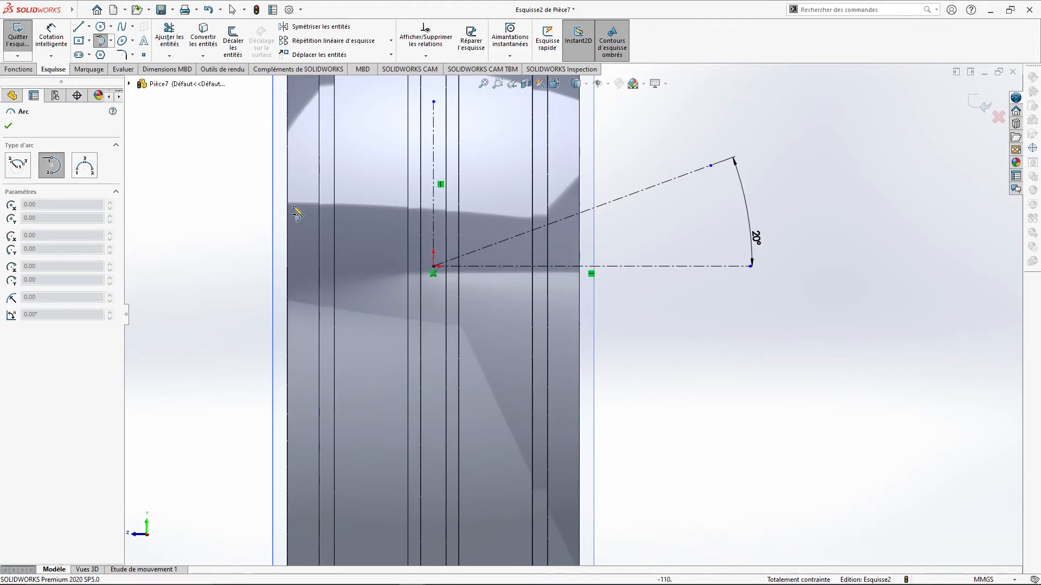
pyautogui.click(84, 165)
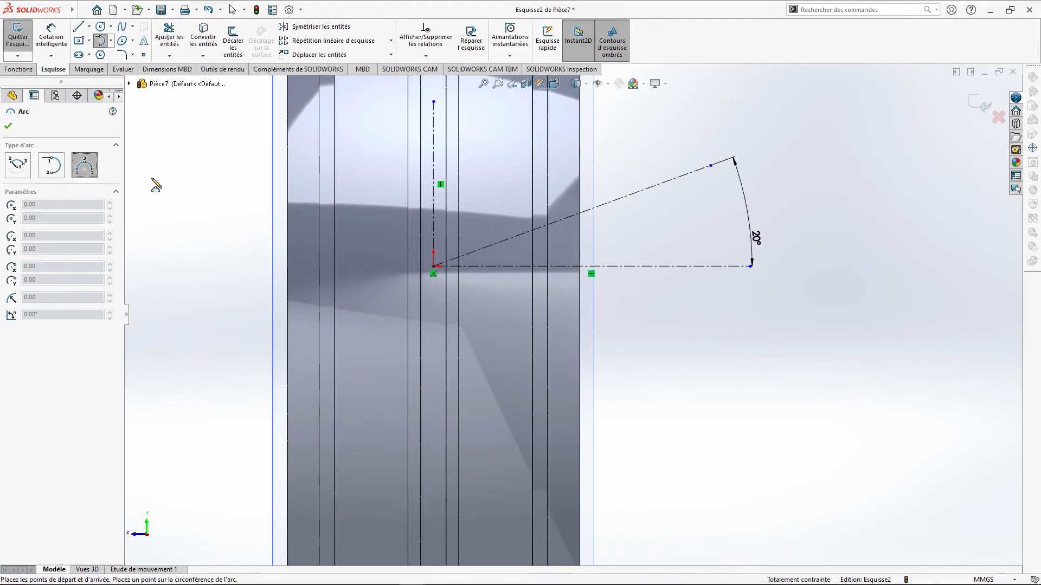
pyautogui.click(454, 262)
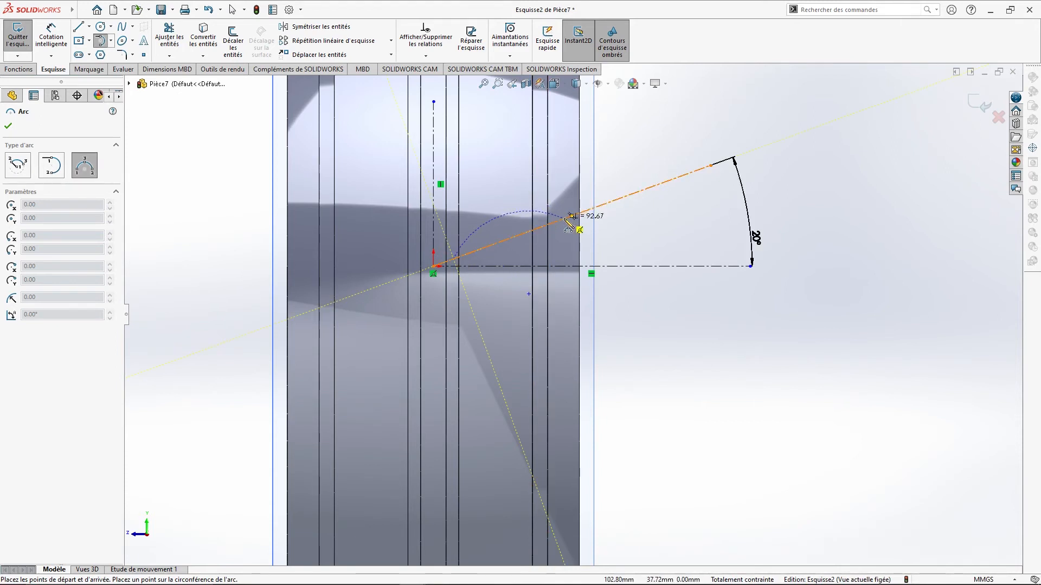
pyautogui.click(565, 219)
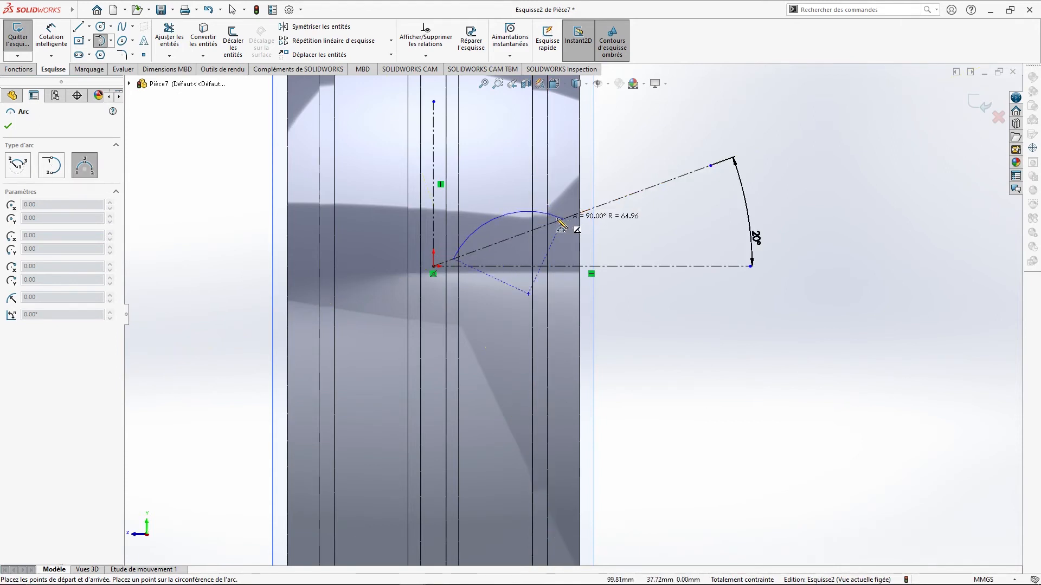
pyautogui.click(510, 230)
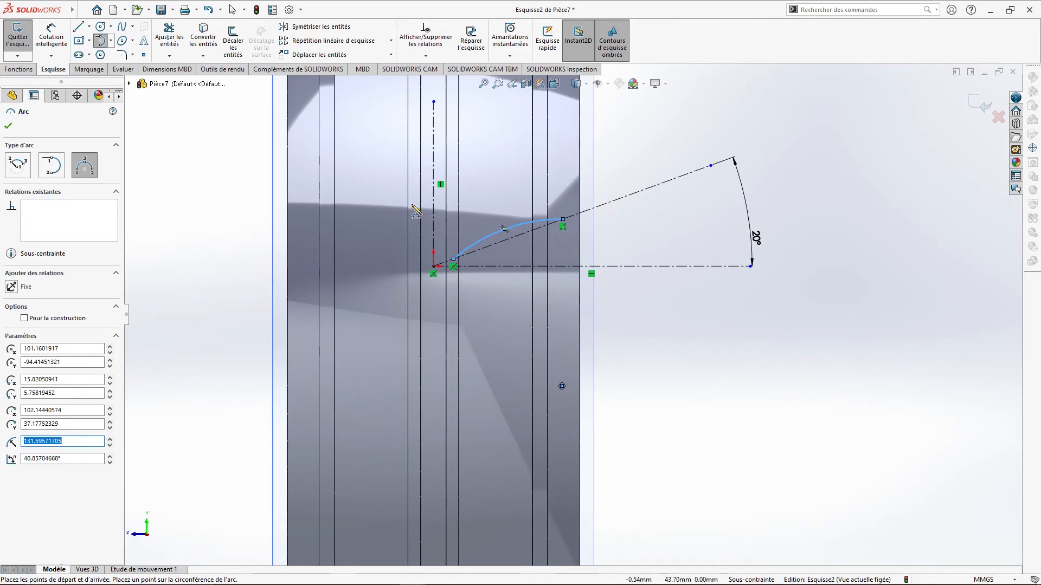
pyautogui.press('Escape')
# Dimension the arc's inner endpoint 3 mm horizontally from the origin and its outer endpoint 10 mm from the tyre's side edge
pyautogui.click(50, 35)
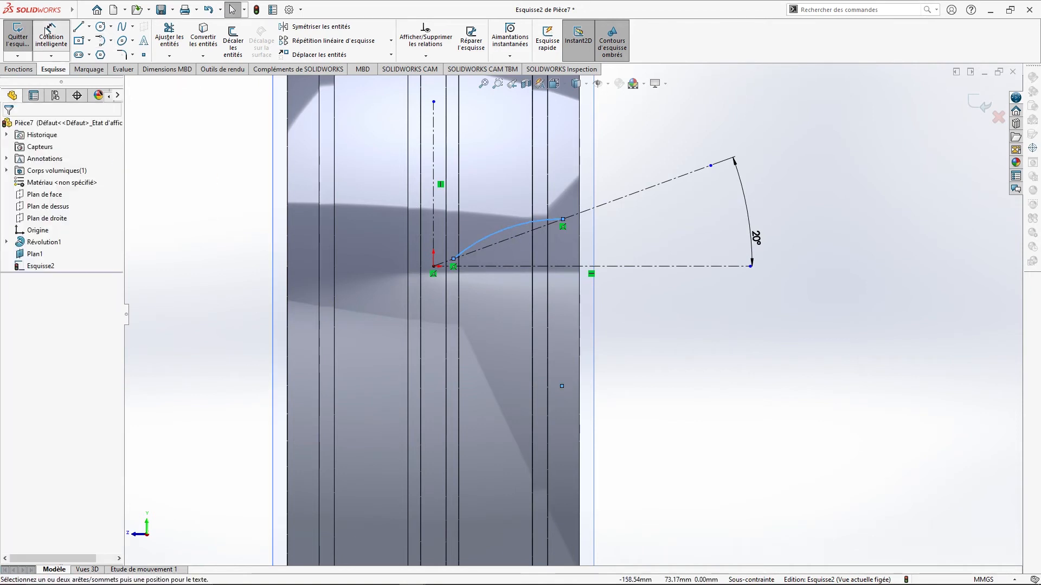
pyautogui.click(454, 259)
pyautogui.click(433, 266)
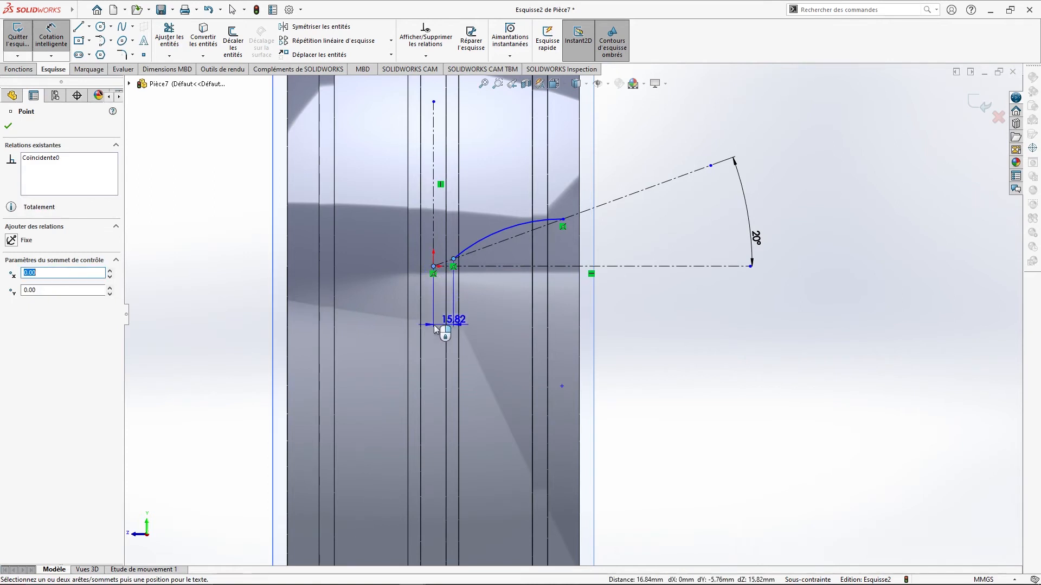
pyautogui.click(435, 330)
pyautogui.write('3')
pyautogui.press('Return')
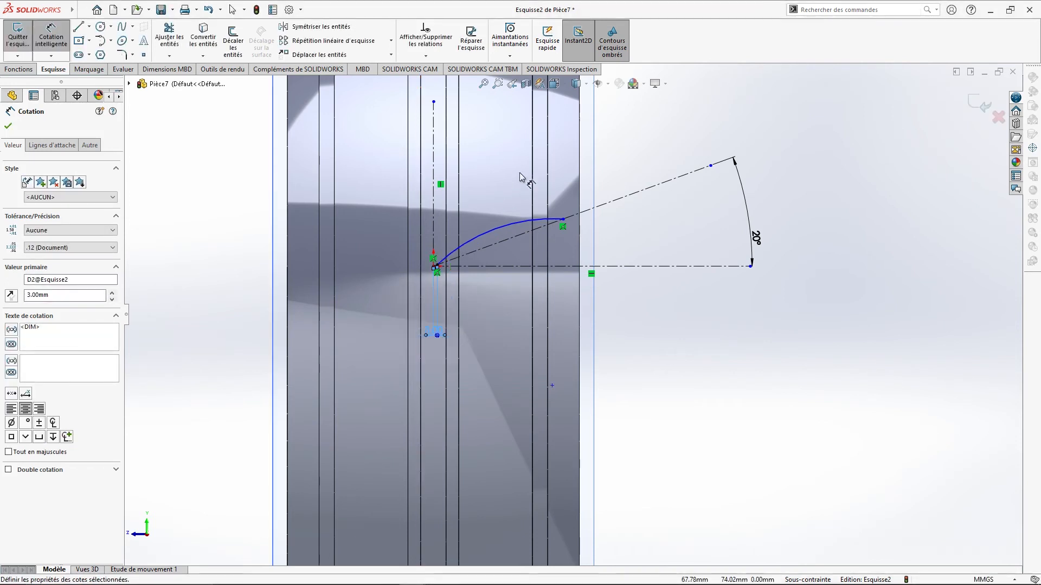
pyautogui.click(563, 219)
pyautogui.click(573, 200)
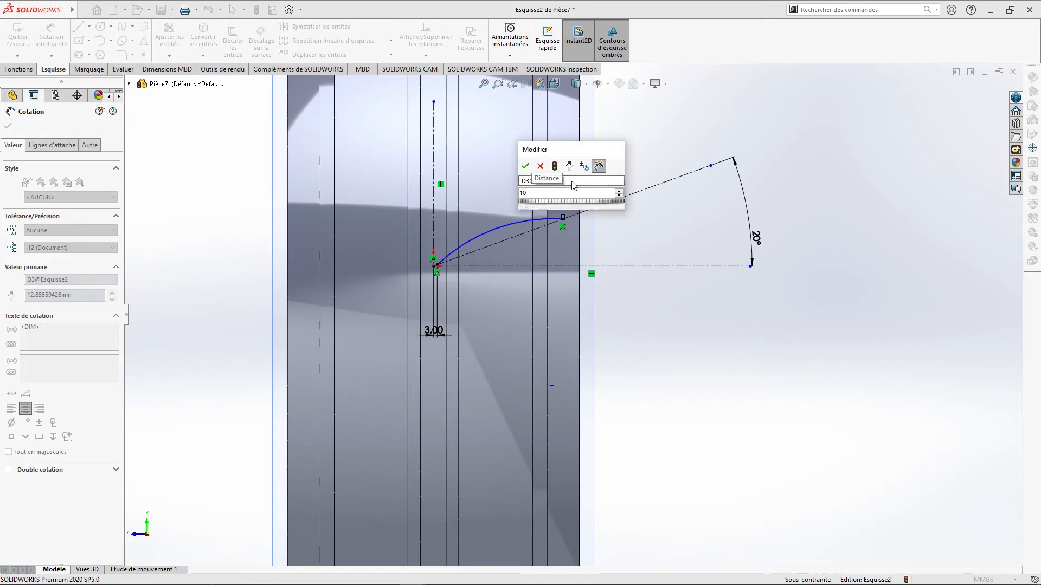
pyautogui.press('Return')
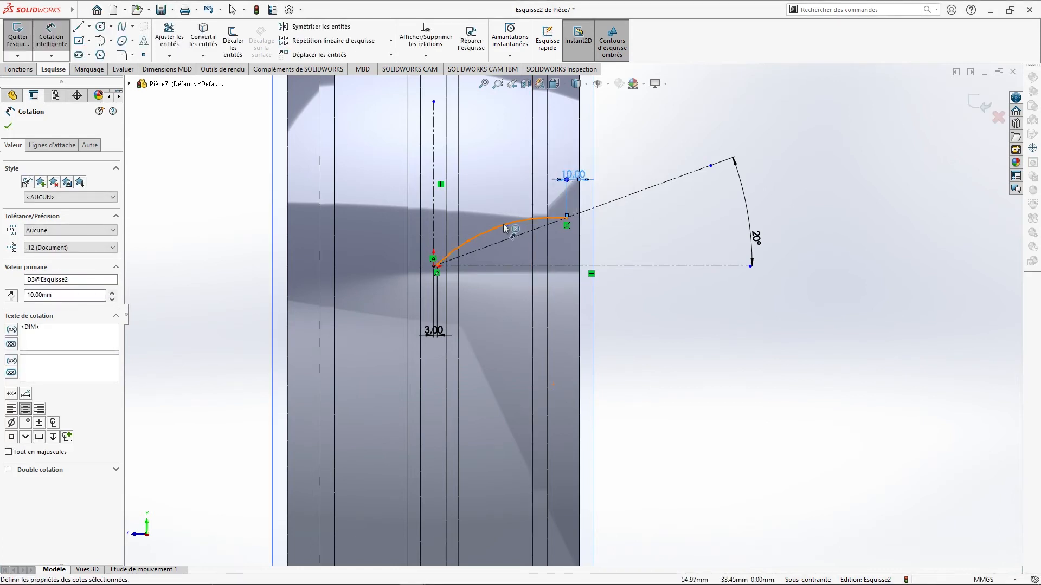
# Dimension the arc's radius as 160 mm
pyautogui.click(503, 224)
pyautogui.click(504, 173)
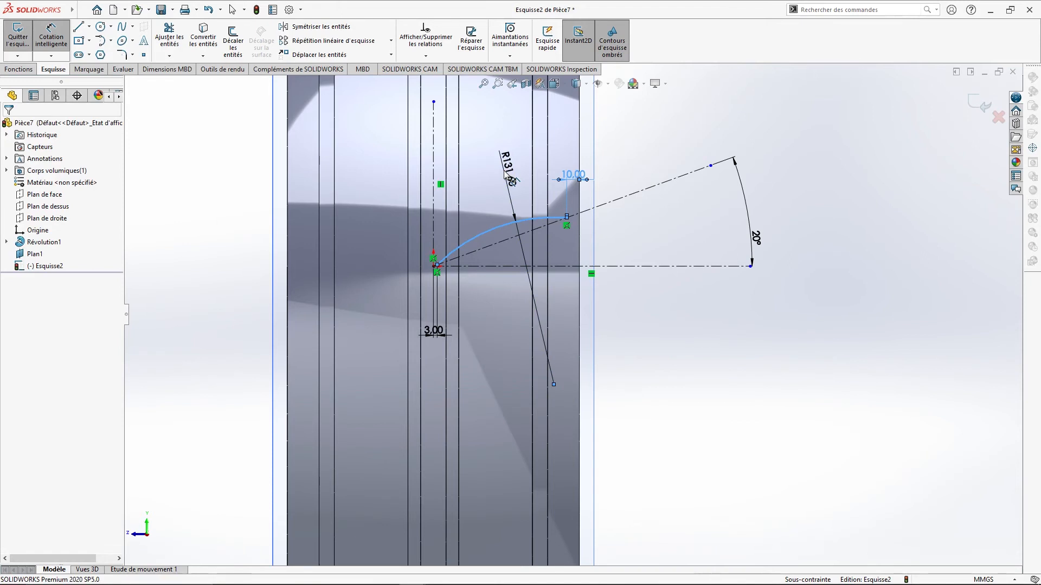
pyautogui.write('160')
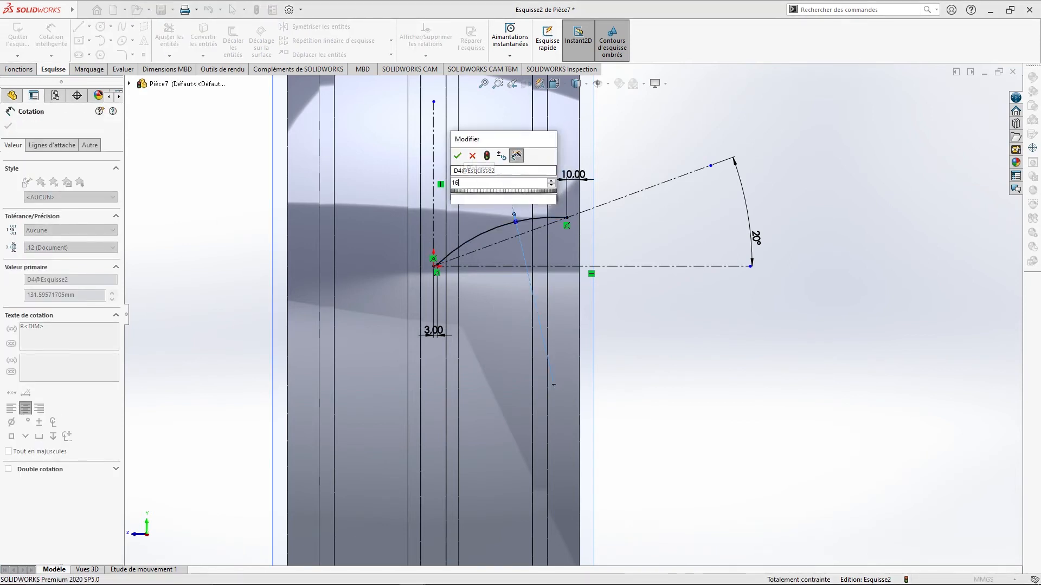
pyautogui.press('Return')
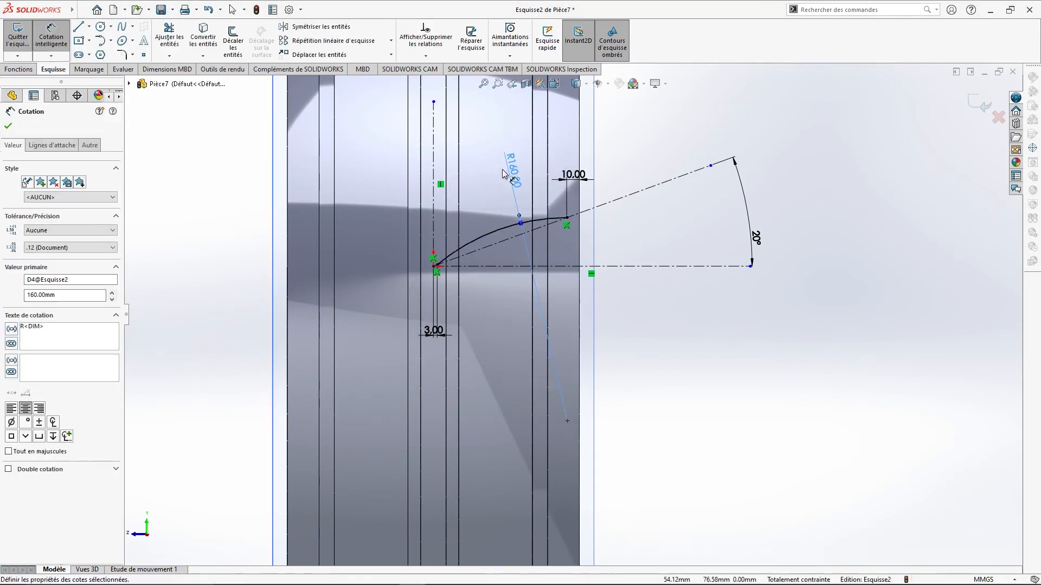
pyautogui.click(8, 126)
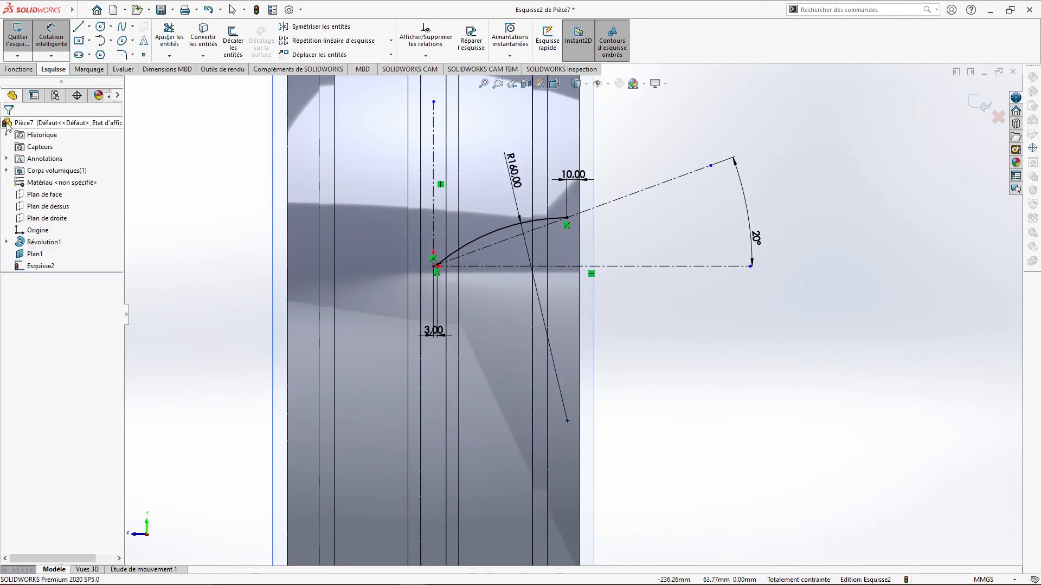
# Mirror the arc about the inclined centreline, keeping the original, to close a leaf-shaped profile
pyautogui.click(315, 27)
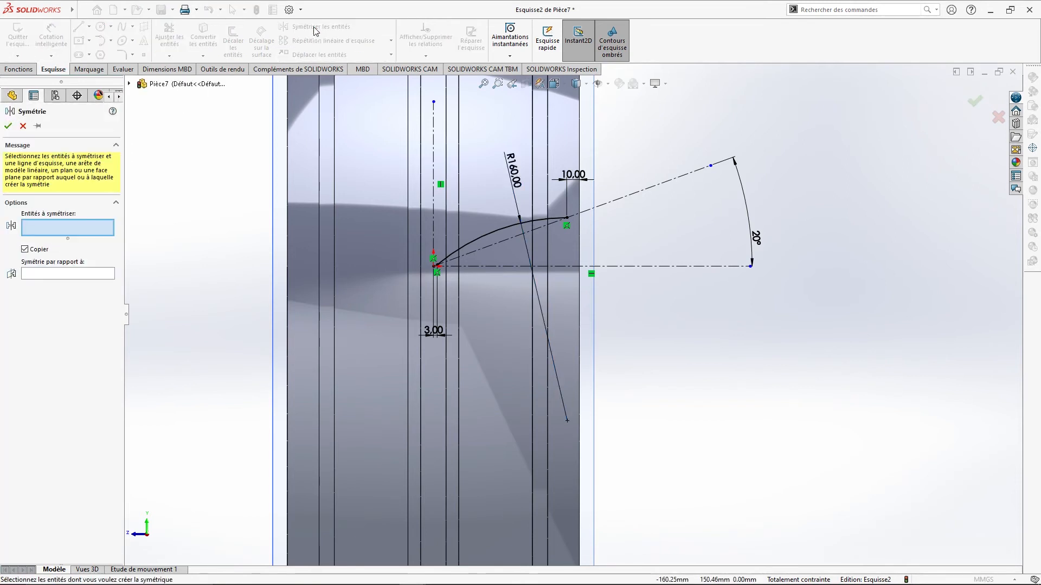
pyautogui.click(495, 233)
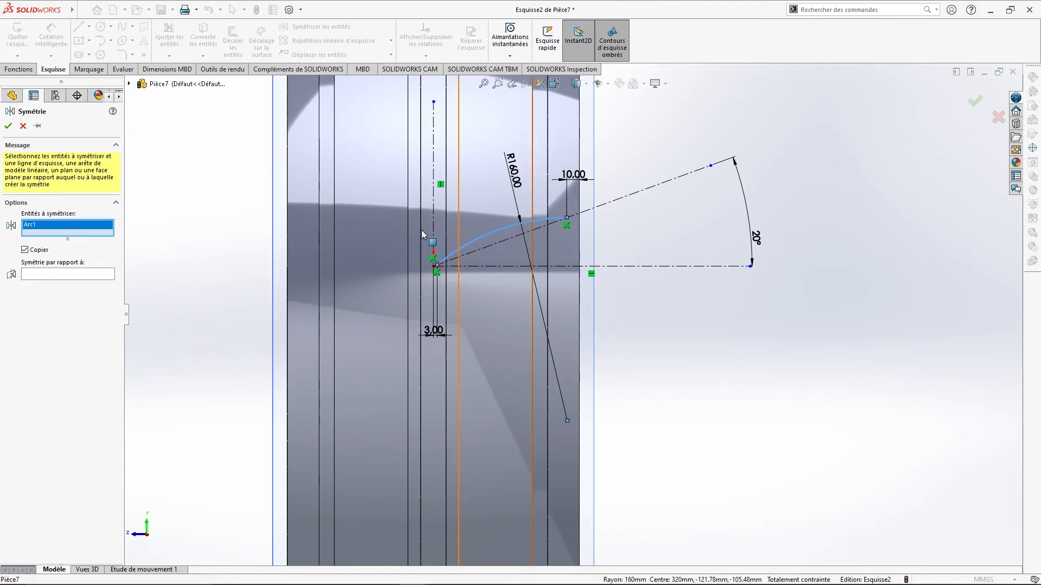
pyautogui.click(91, 274)
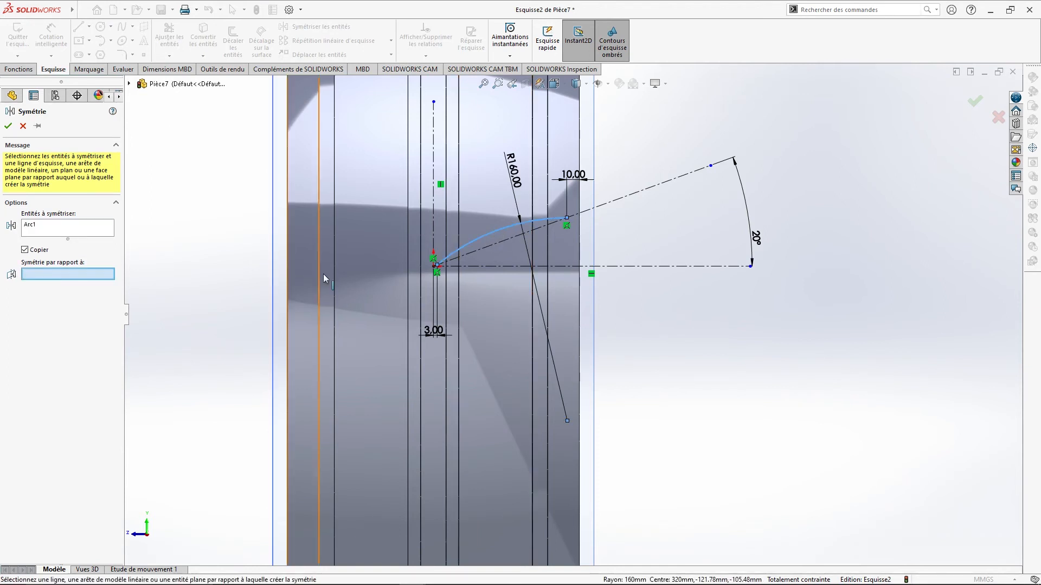
pyautogui.click(493, 249)
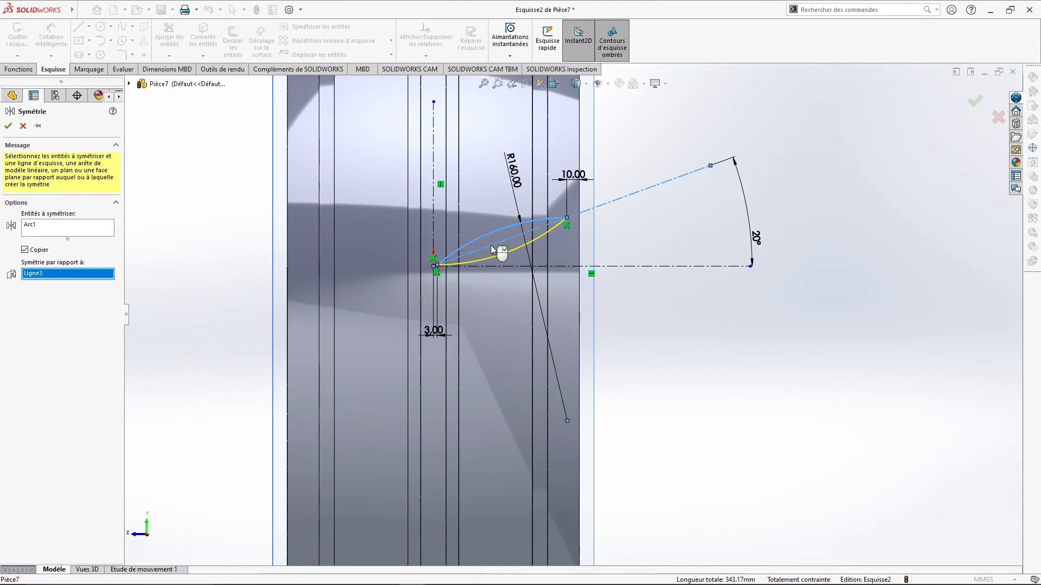
pyautogui.click(8, 127)
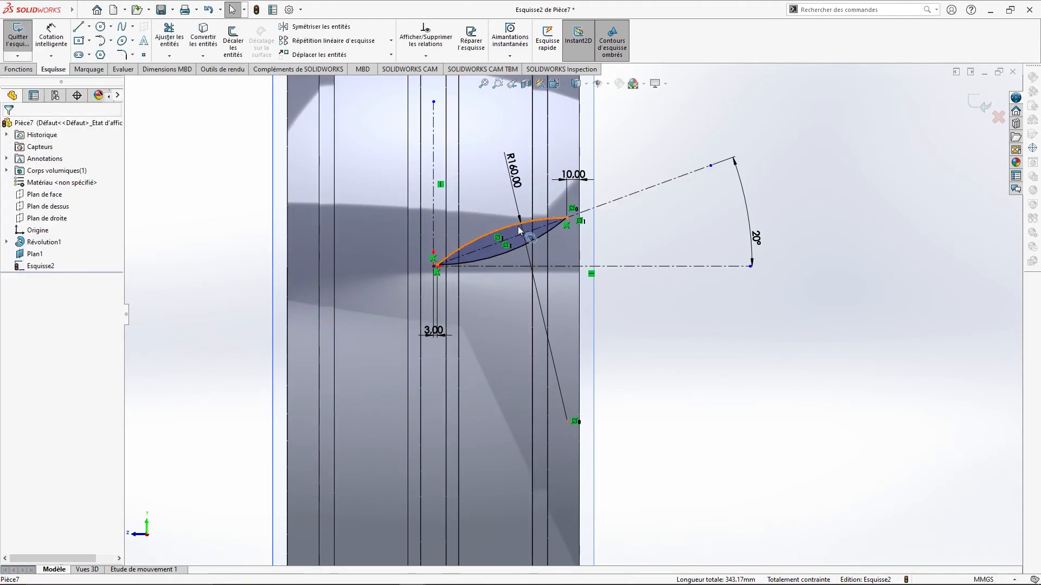
# Mirror both arcs of the leaf-shaped profile about the vertical centreline, keeping the originals
pyautogui.click(334, 34)
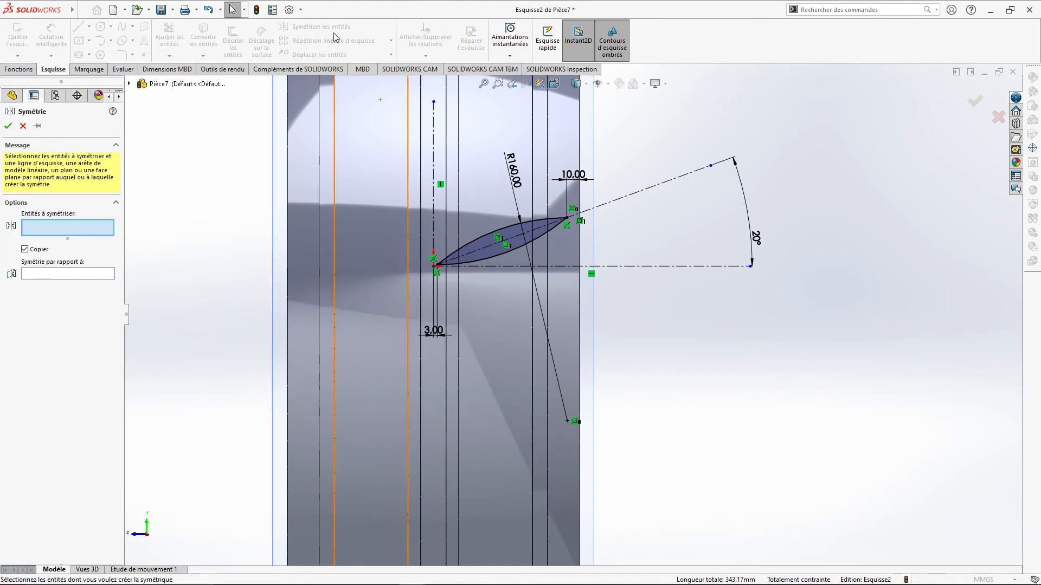
pyautogui.click(481, 236)
pyautogui.click(493, 258)
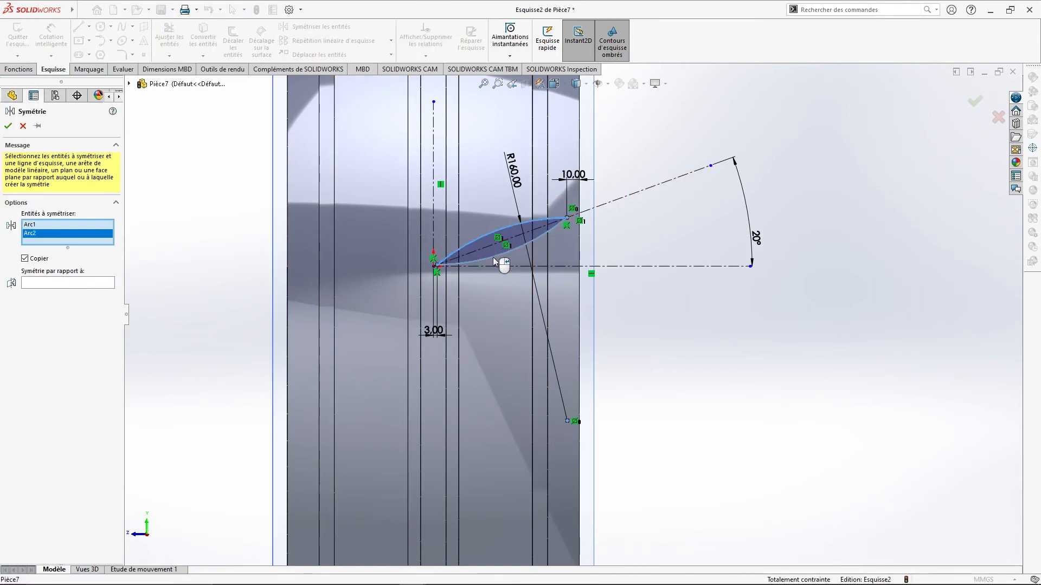
pyautogui.click(72, 283)
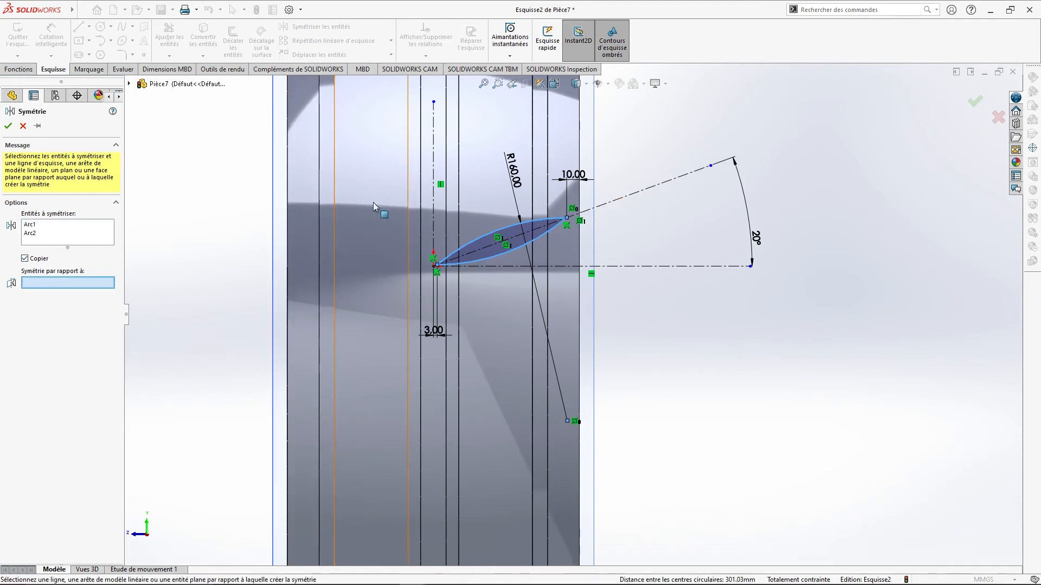
pyautogui.click(432, 221)
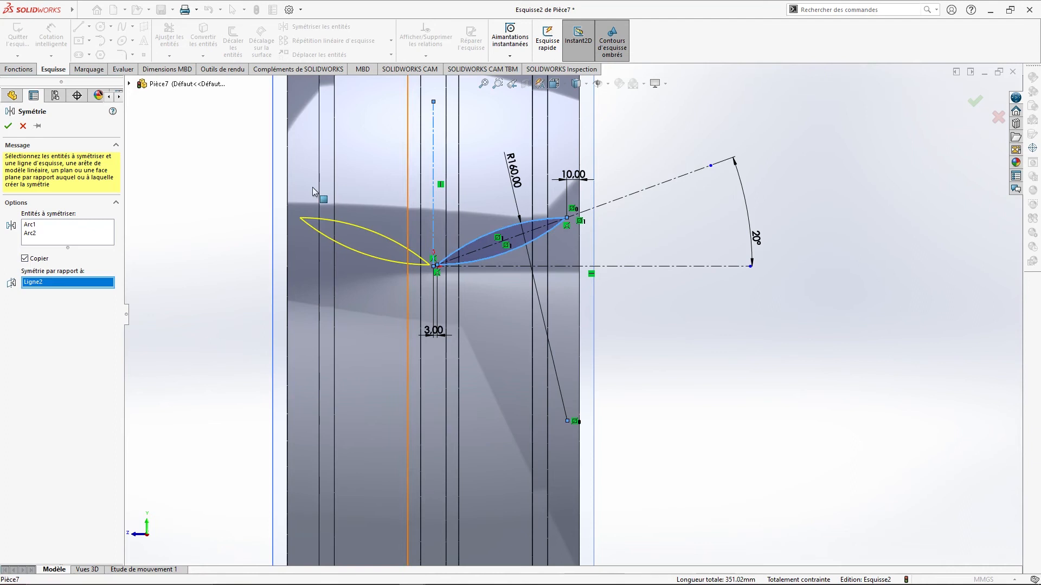
pyautogui.click(9, 126)
# Cut-extrude the mirrored leaf profiles with an offset-from-surface end condition, 3 mm from the tyre's wide outer tread face
pyautogui.press('z')
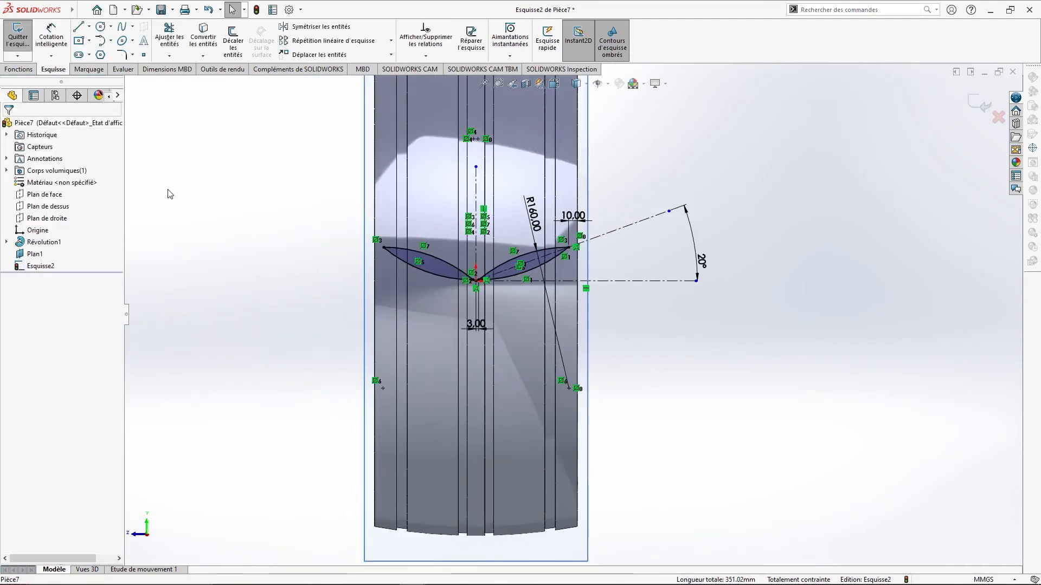
pyautogui.press('z')
pyautogui.click(33, 70)
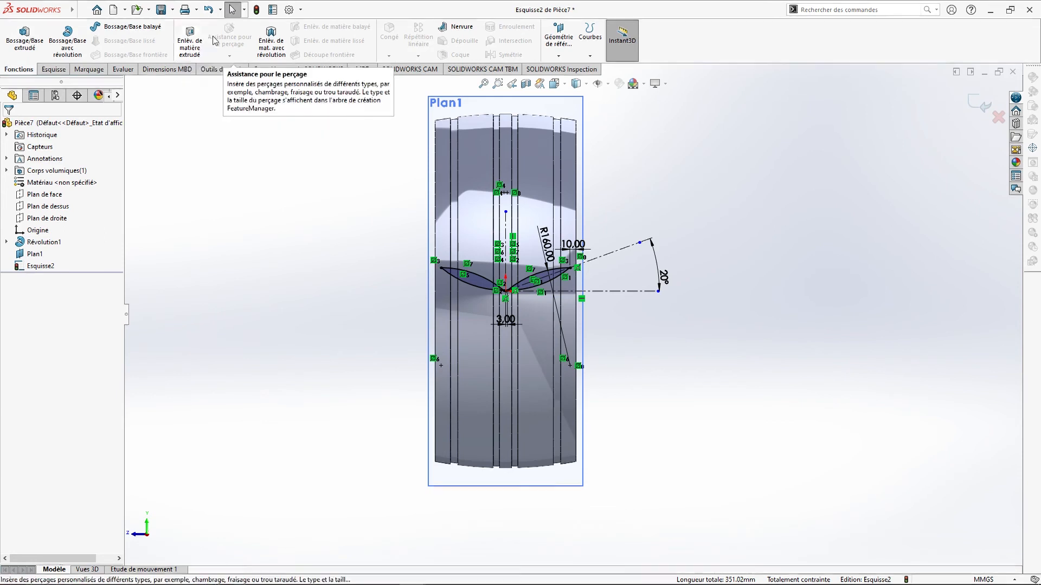
pyautogui.click(191, 41)
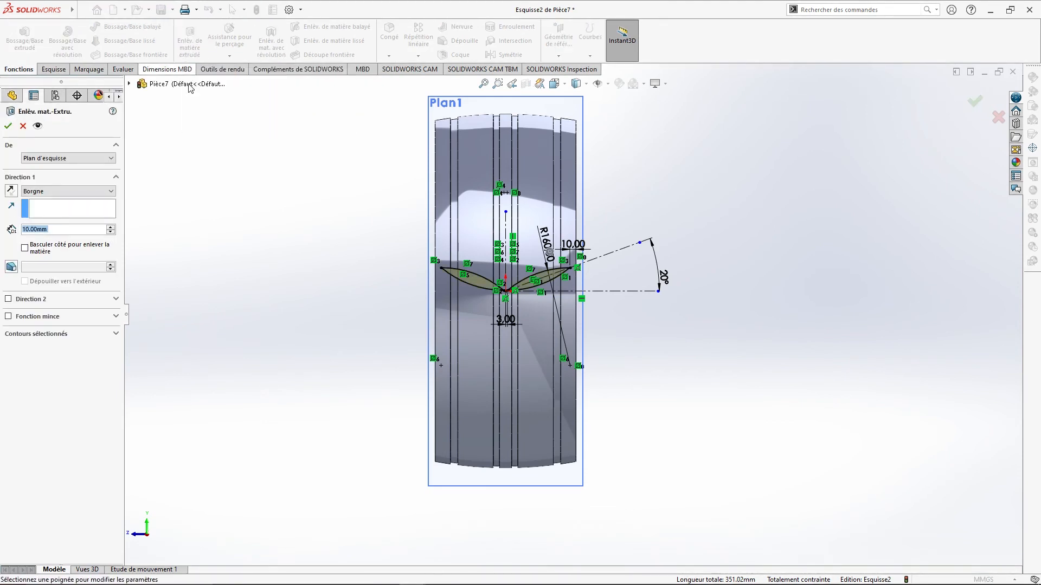
pyautogui.click(99, 194)
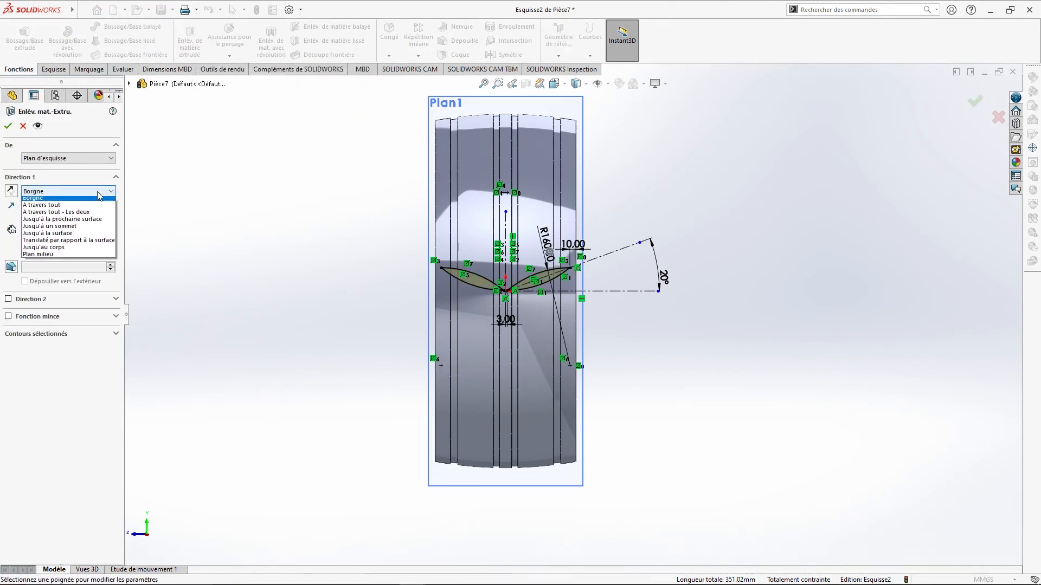
pyautogui.click(87, 240)
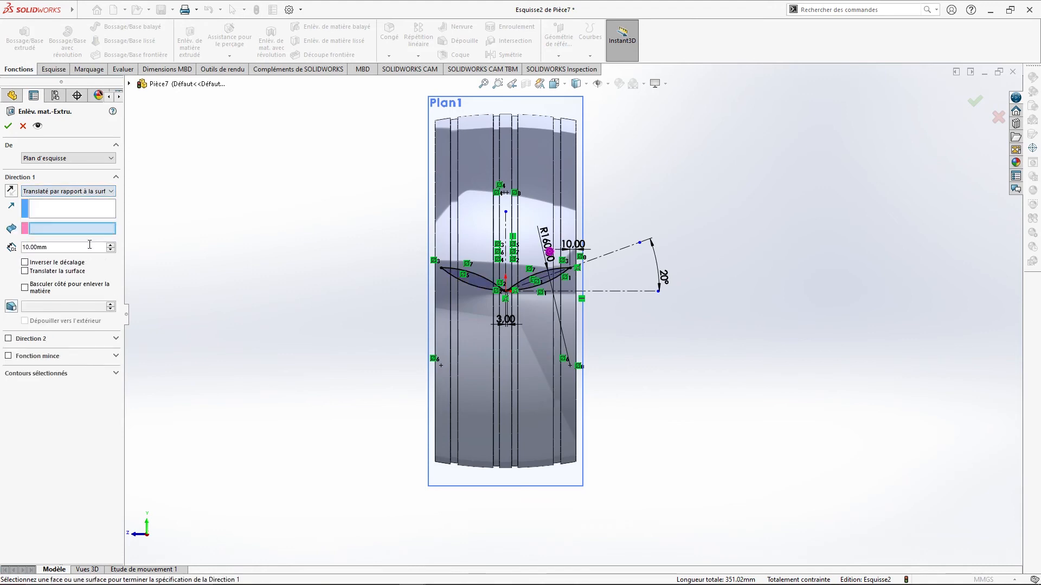
pyautogui.moveTo(216, 249); pyautogui.dragTo(251, 256, button='middle')
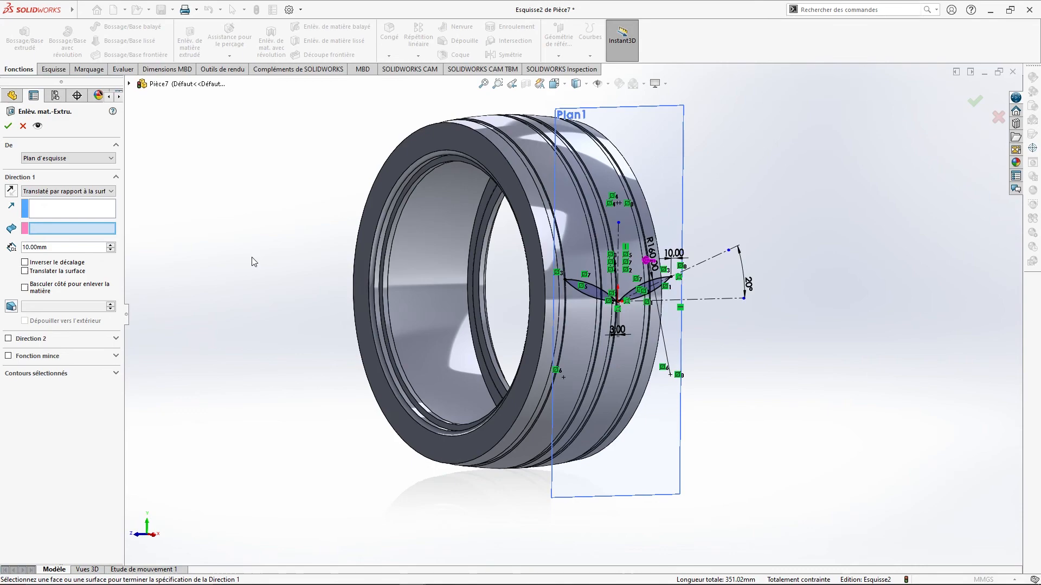
pyautogui.click(578, 310)
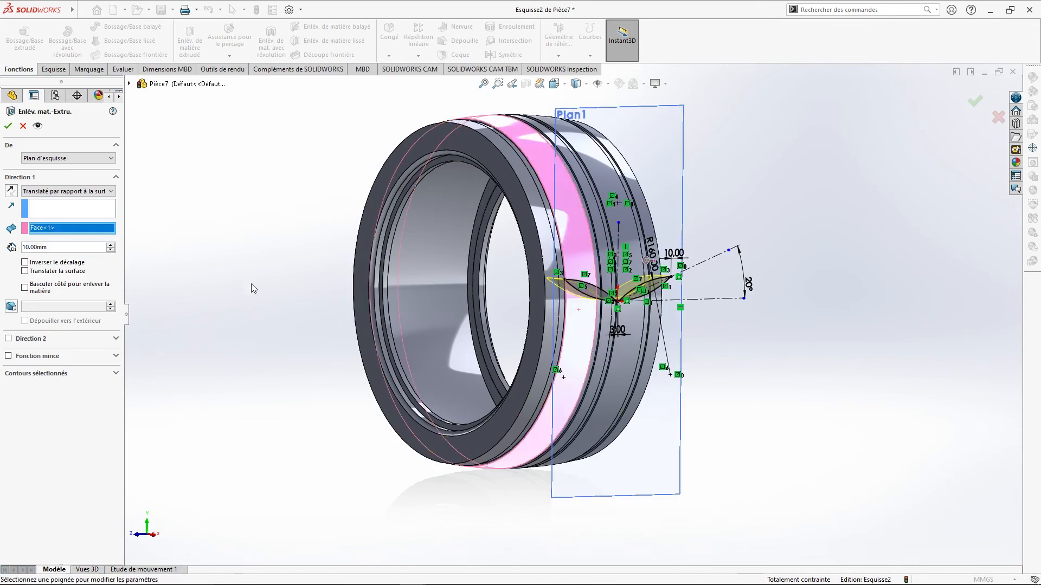
pyautogui.moveTo(170, 281)
pyautogui.mouseDown(button='middle')
pyautogui.moveTo(242, 272)
pyautogui.moveTo(129, 268)
pyautogui.mouseUp(button='middle')
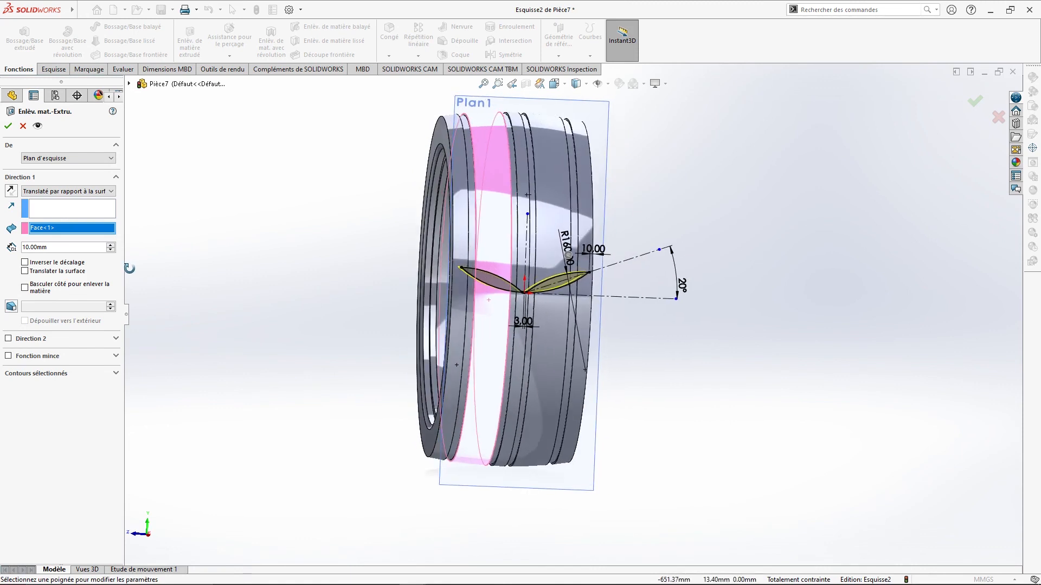
pyautogui.doubleClick(60, 248)
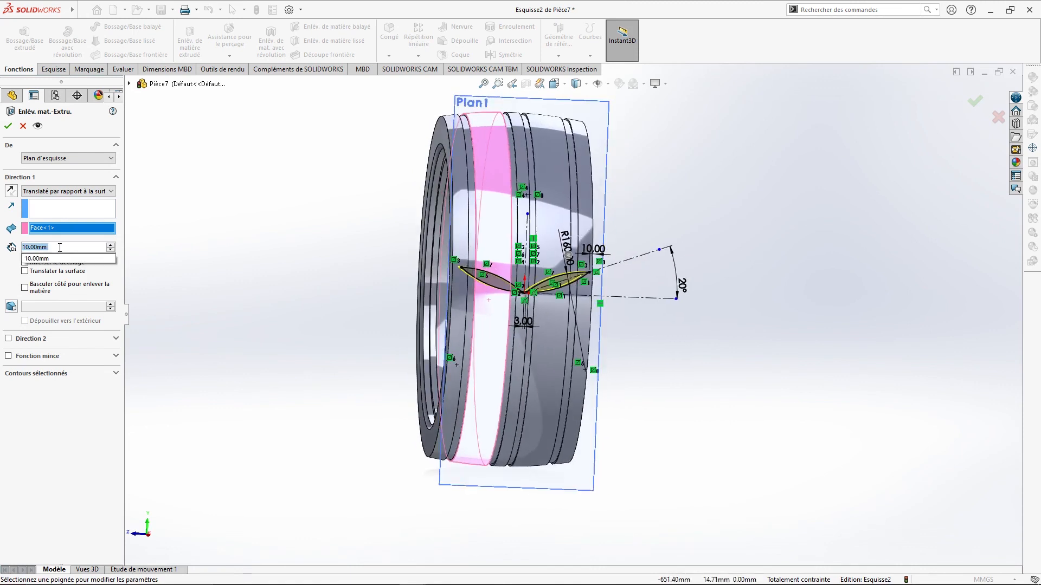
pyautogui.write('3')
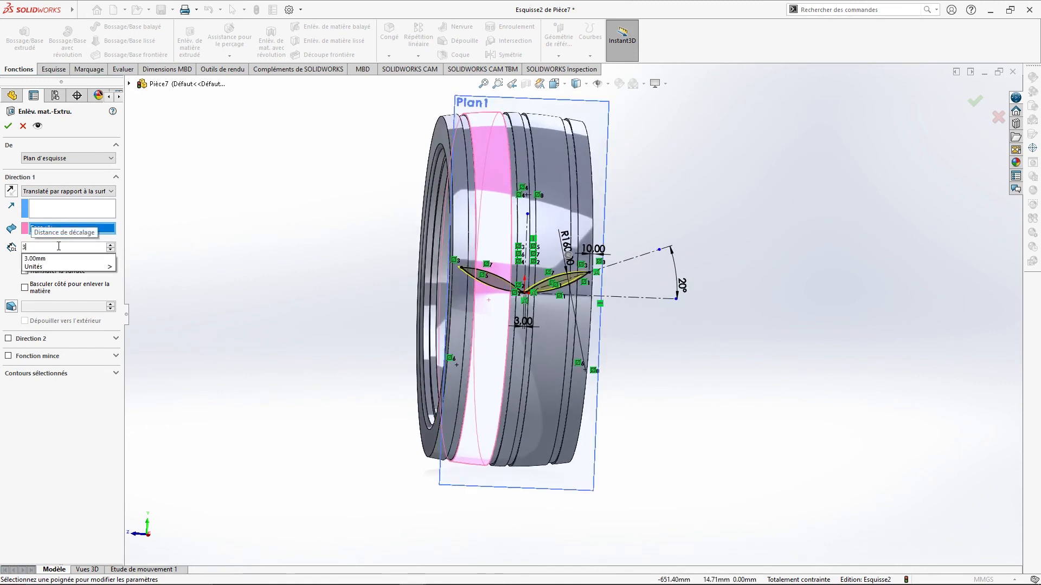
pyautogui.click(8, 126)
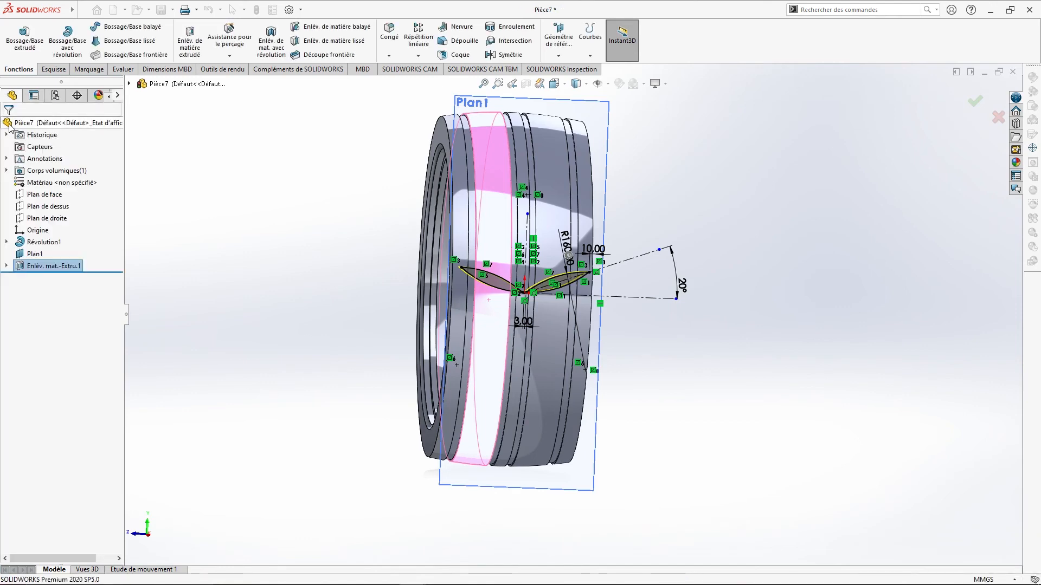
# Circular-pattern the leaf-shaped groove cut around the tyre's circular side edge with 28 instances equally spaced over 360°
pyautogui.moveTo(163, 190)
pyautogui.mouseDown(button='middle')
pyautogui.moveTo(214, 205)
pyautogui.moveTo(241, 182)
pyautogui.mouseUp(button='middle')
pyautogui.click(291, 222)
pyautogui.moveTo(291, 222); pyautogui.dragTo(267, 251, button='middle')
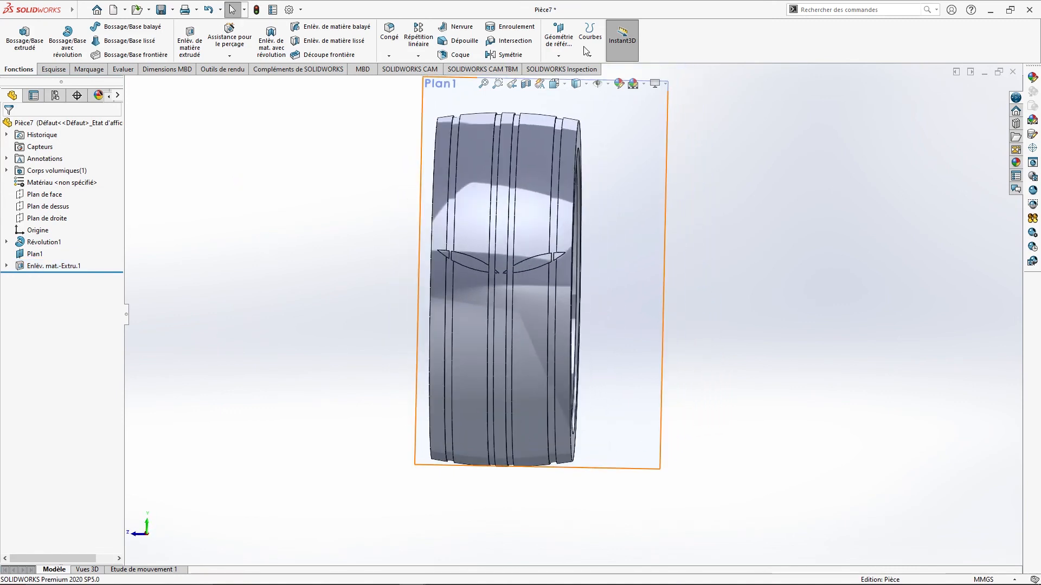
pyautogui.click(422, 54)
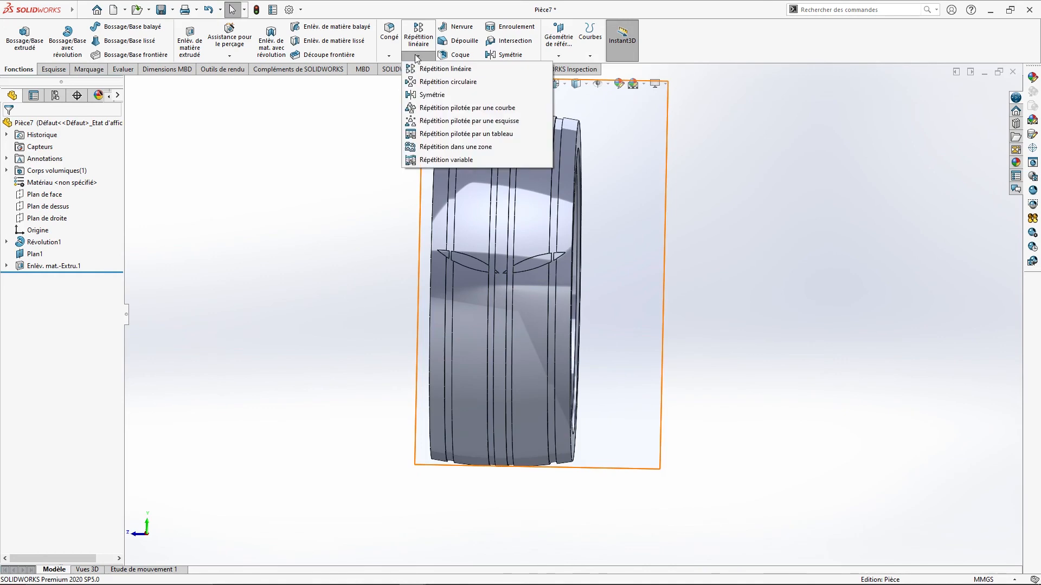
pyautogui.click(431, 83)
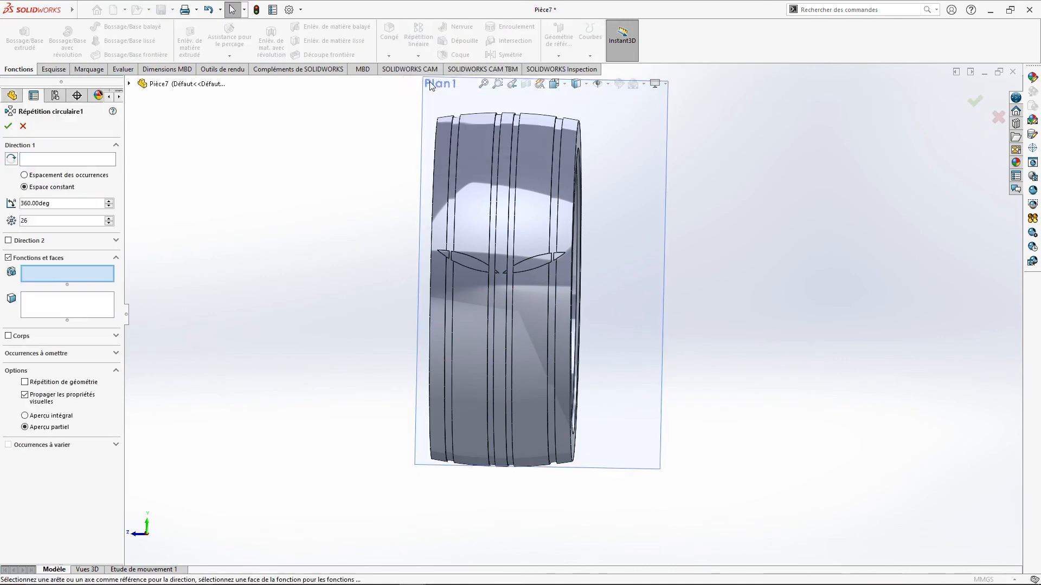
pyautogui.moveTo(431, 87); pyautogui.dragTo(490, 227, button='middle')
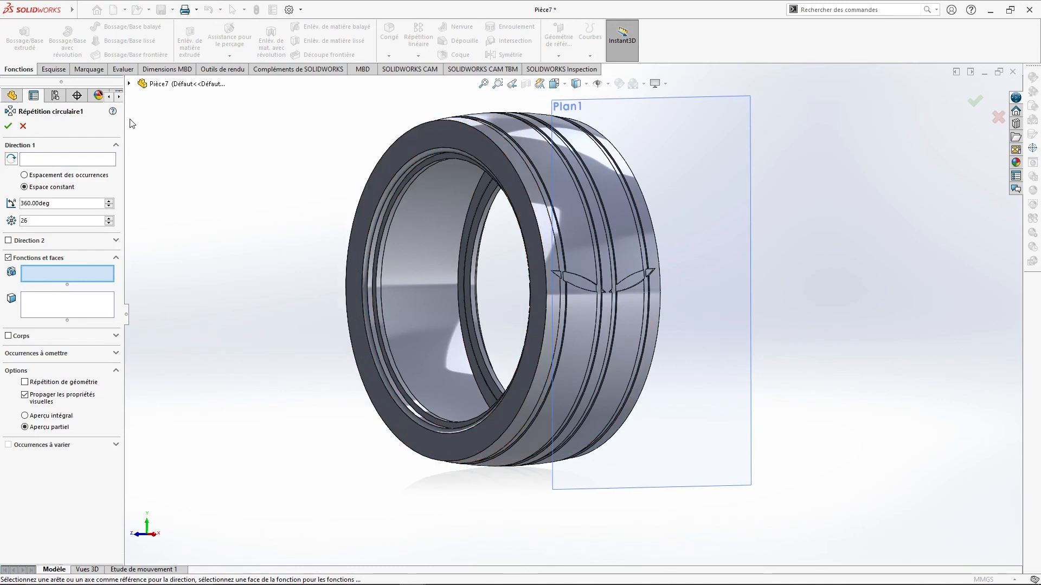
pyautogui.click(129, 84)
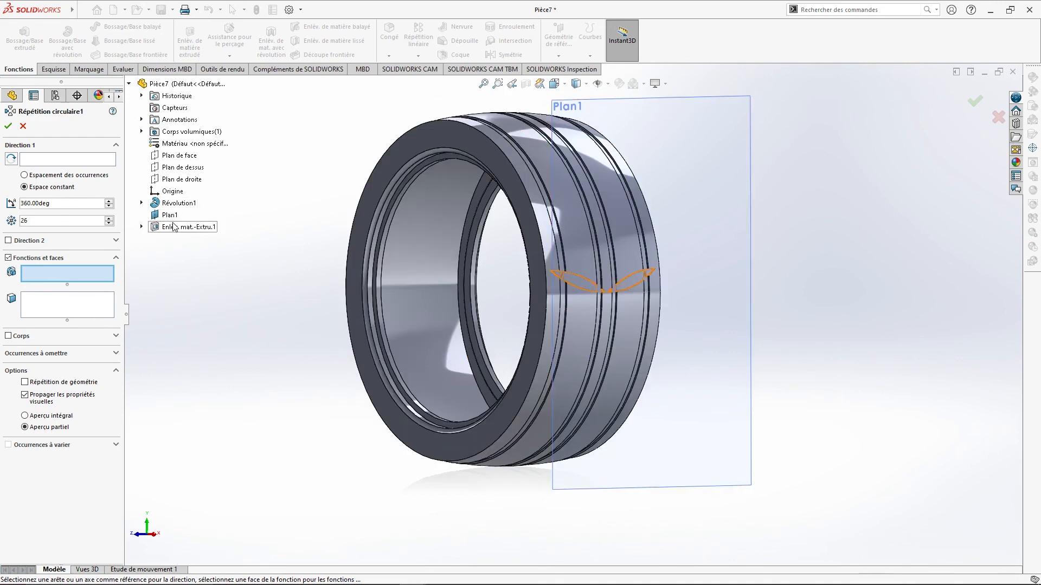
pyautogui.click(174, 226)
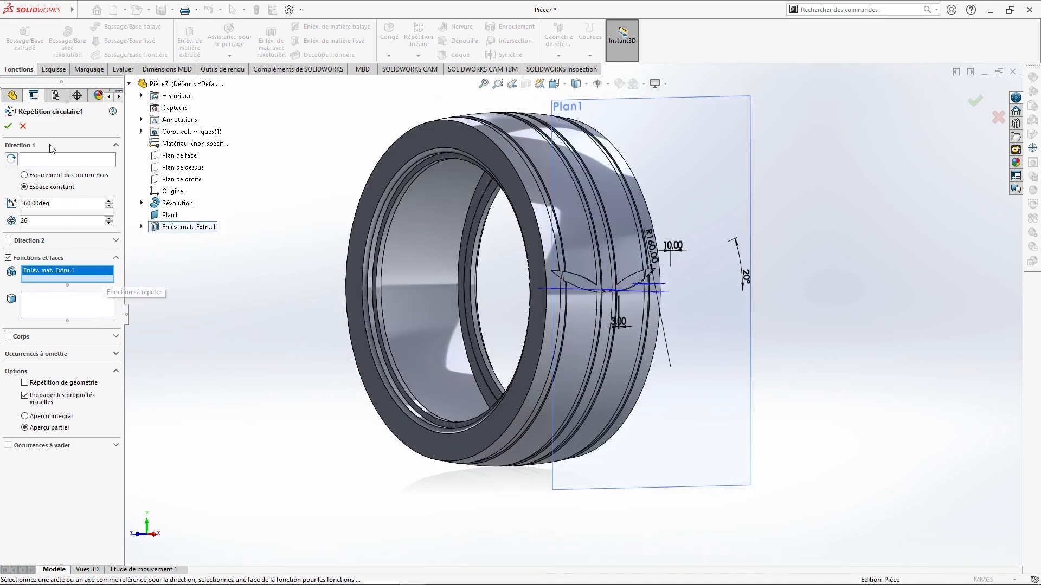
pyautogui.click(50, 161)
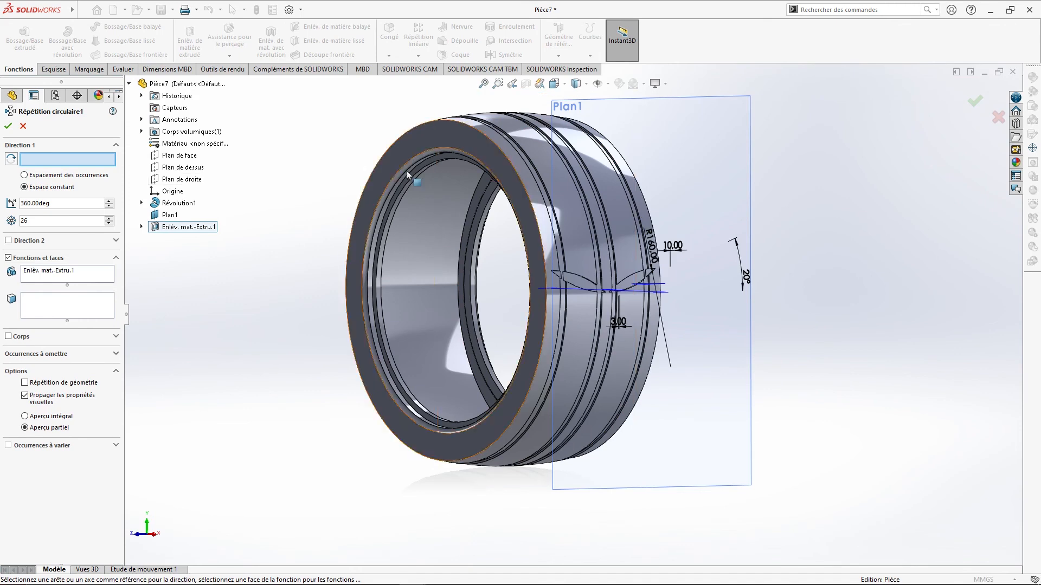
pyautogui.click(535, 218)
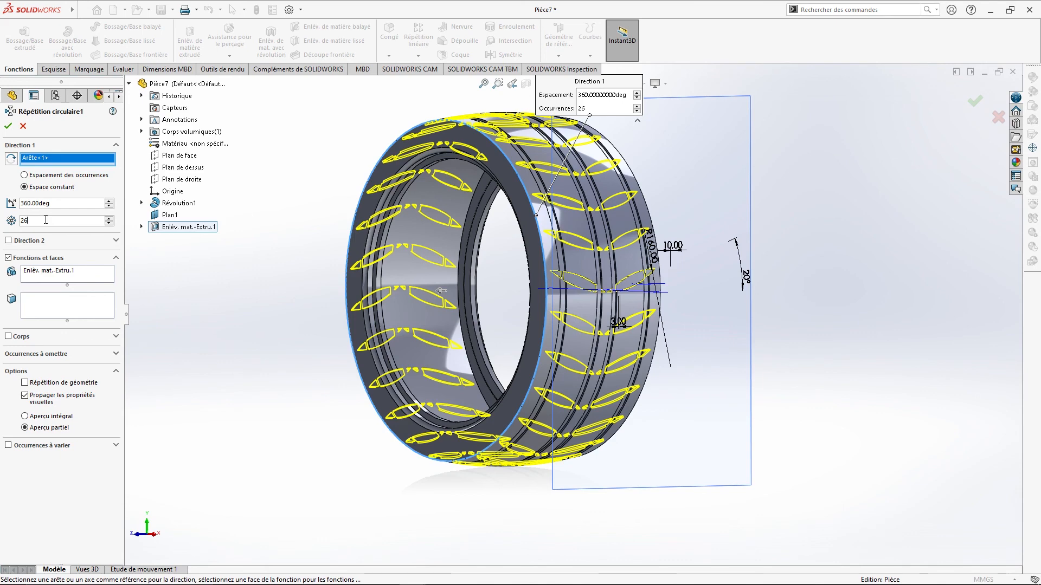
pyautogui.press('BackSpace')
pyautogui.write('8')
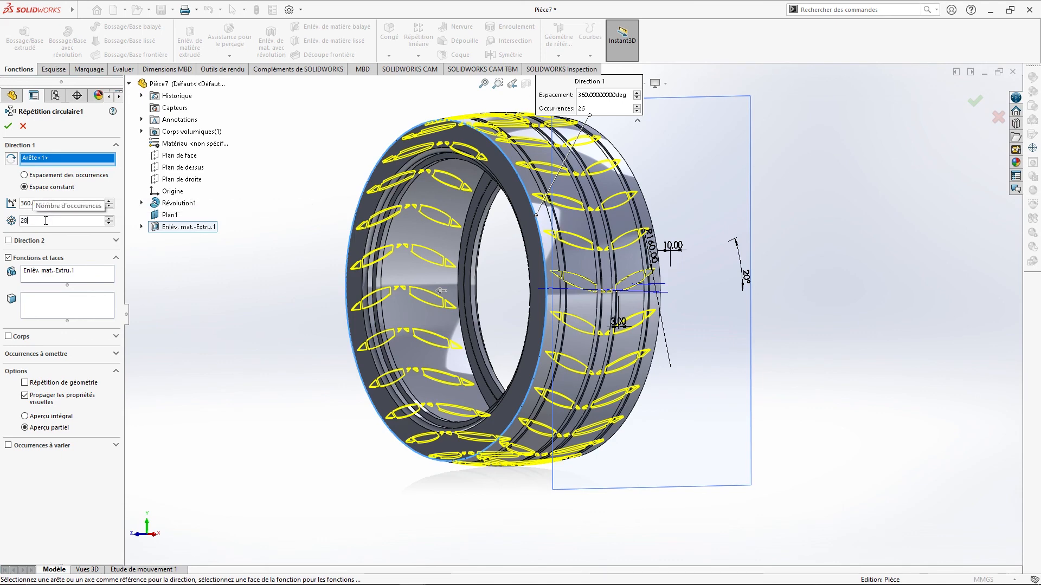
pyautogui.press('Return')
pyautogui.click(8, 127)
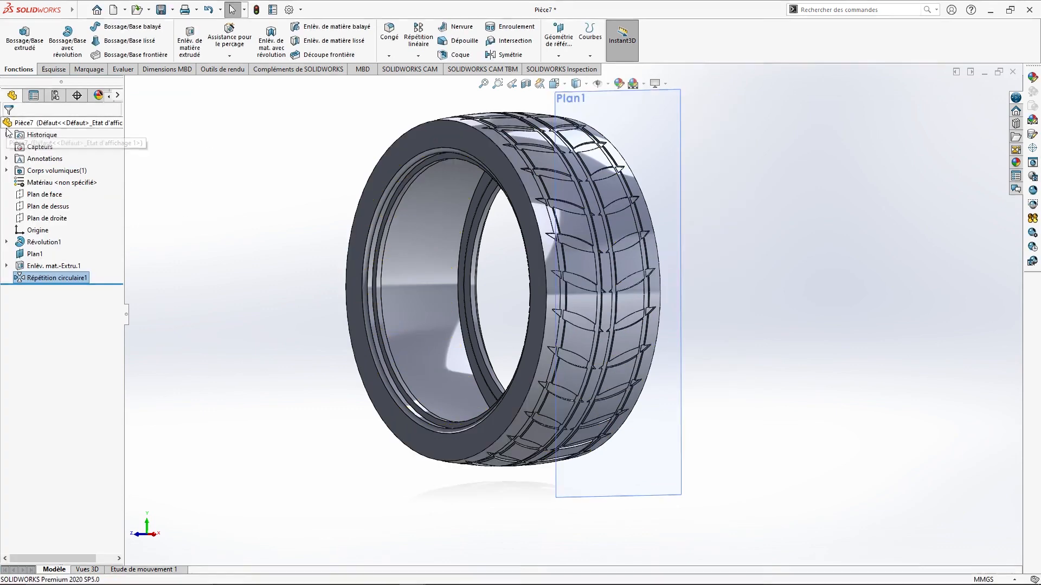
# Assign the rubber material (Caoutchouc) to the tyre part
pyautogui.scroll(5, 163, 251)
pyautogui.moveTo(163, 251)
pyautogui.mouseDown(button='middle')
pyautogui.moveTo(121, 247)
pyautogui.moveTo(177, 261)
pyautogui.moveTo(161, 257)
pyautogui.mouseUp(button='middle')
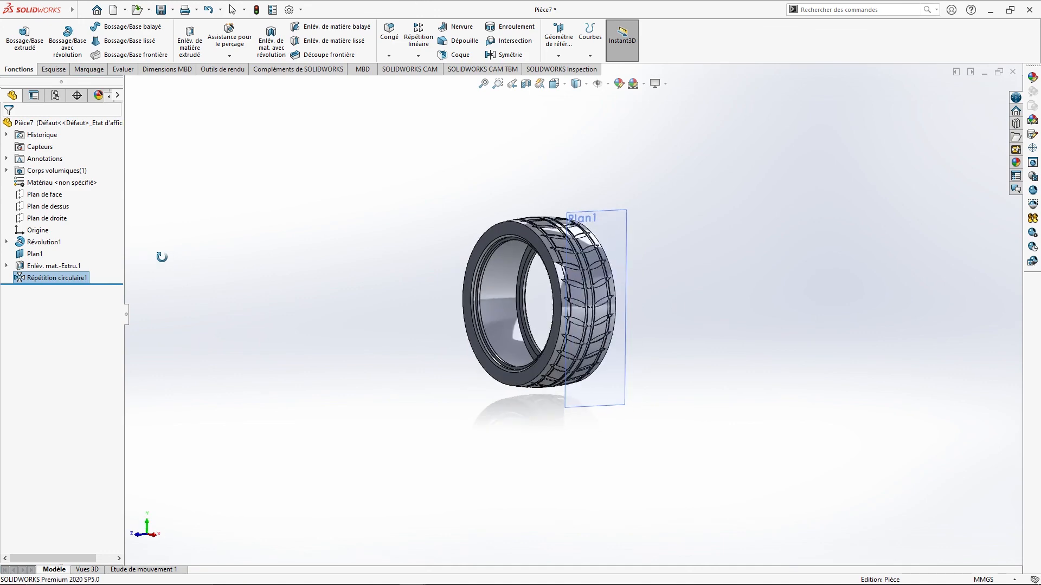
pyautogui.scroll(-1, 216, 281)
pyautogui.scroll(1, 623, 288)
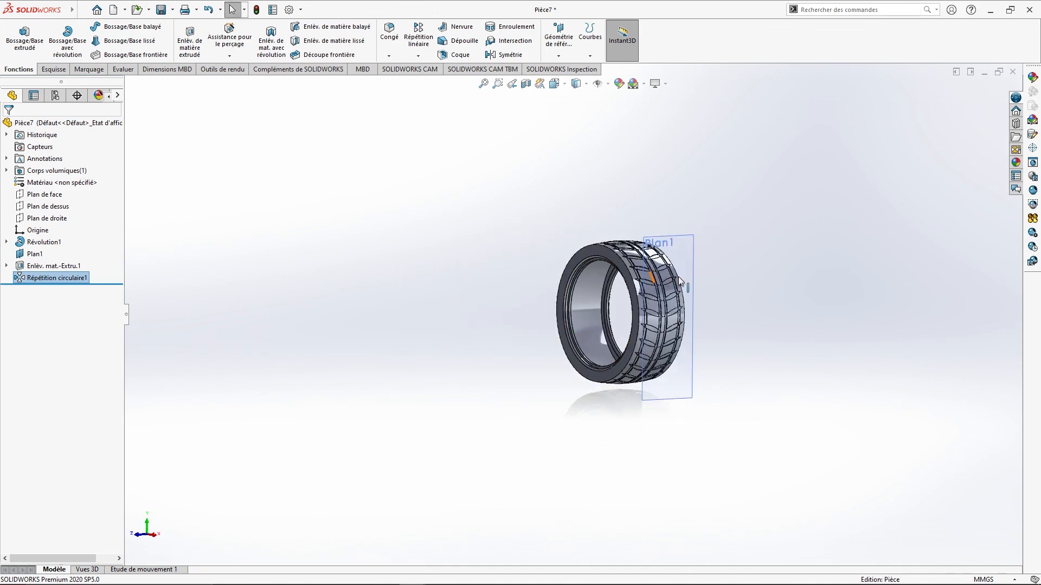
pyautogui.moveTo(740, 288); pyautogui.dragTo(692, 295, button='middle')
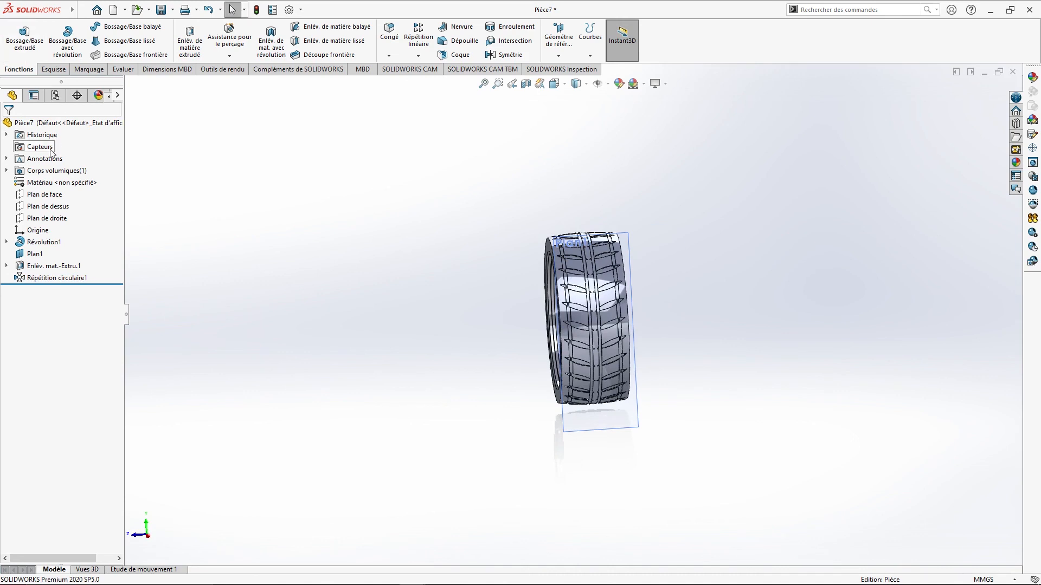
pyautogui.rightClick(47, 183)
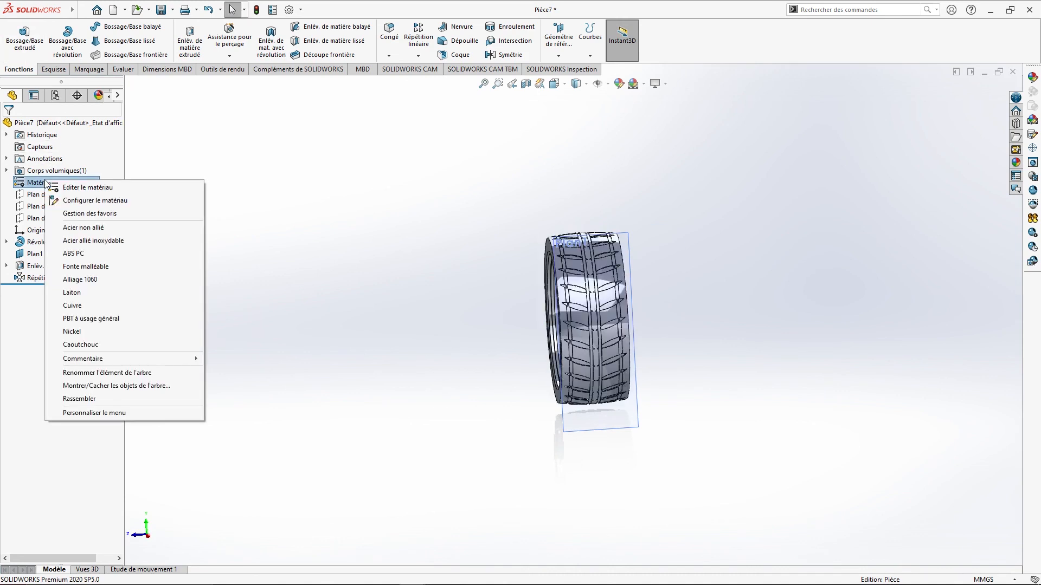
pyautogui.click(89, 347)
# Turn on shadows in shaded mode for the tyre's display
pyautogui.moveTo(277, 306); pyautogui.dragTo(250, 336, button='middle')
pyautogui.click(632, 83)
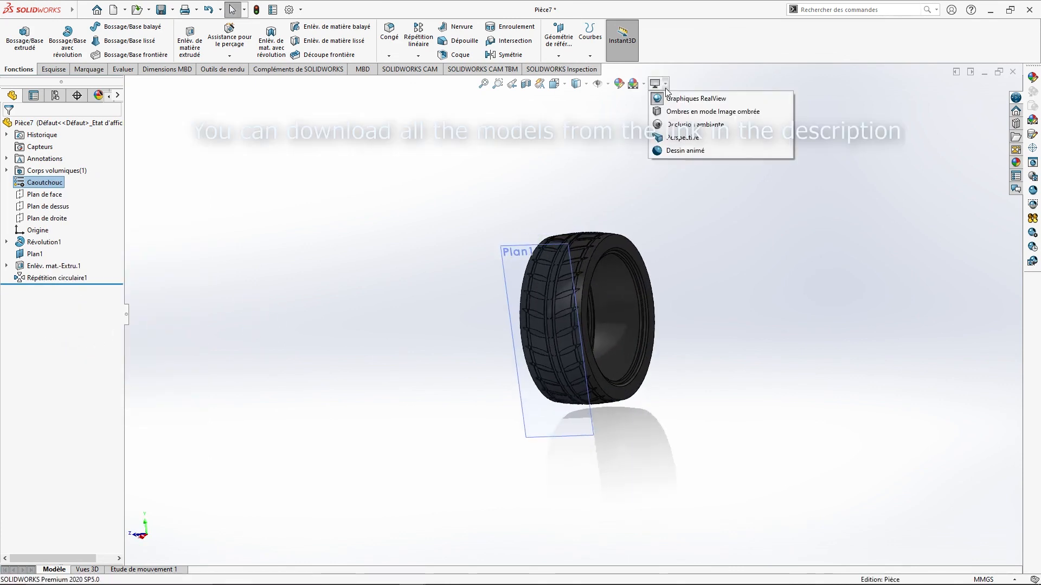
pyautogui.click(672, 110)
pyautogui.moveTo(729, 264); pyautogui.dragTo(750, 278, button='middle')
pyautogui.scroll(3, 750, 279)
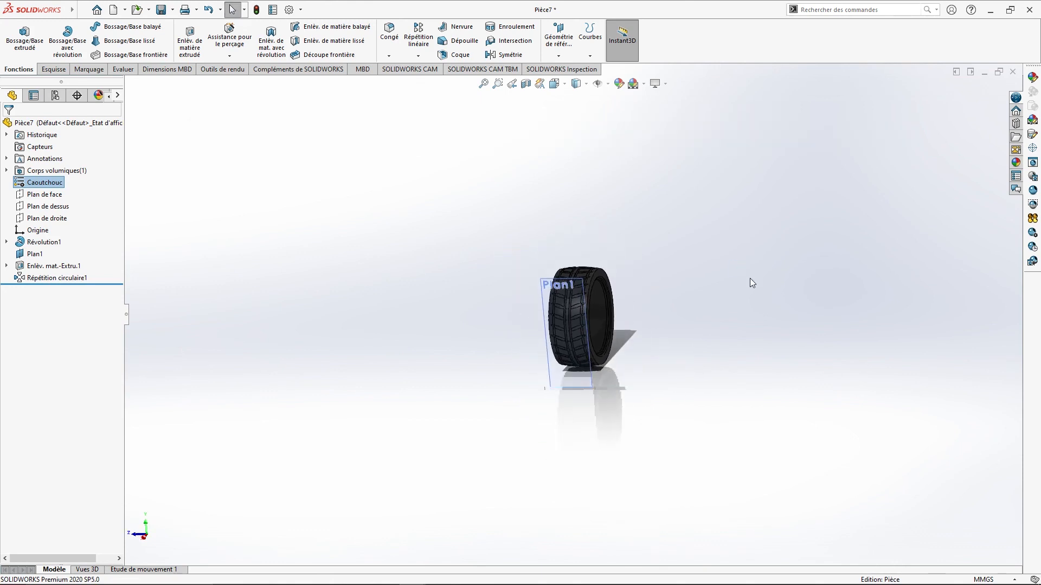
pyautogui.scroll(-2, 750, 278)
# Hide the reference planes in the graphics view so only the finished tyre is displayed
pyautogui.click(608, 84)
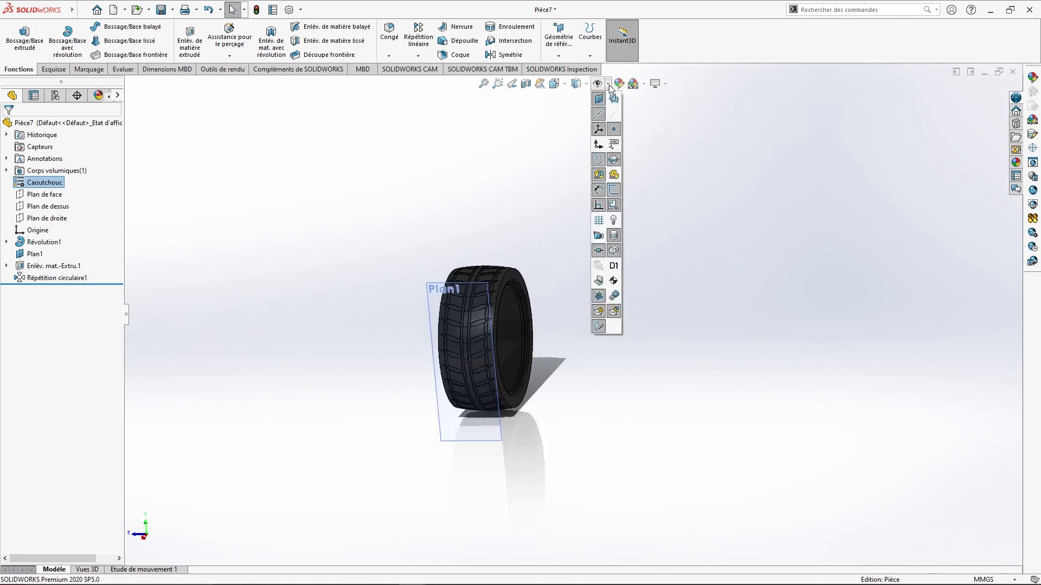
pyautogui.click(599, 101)
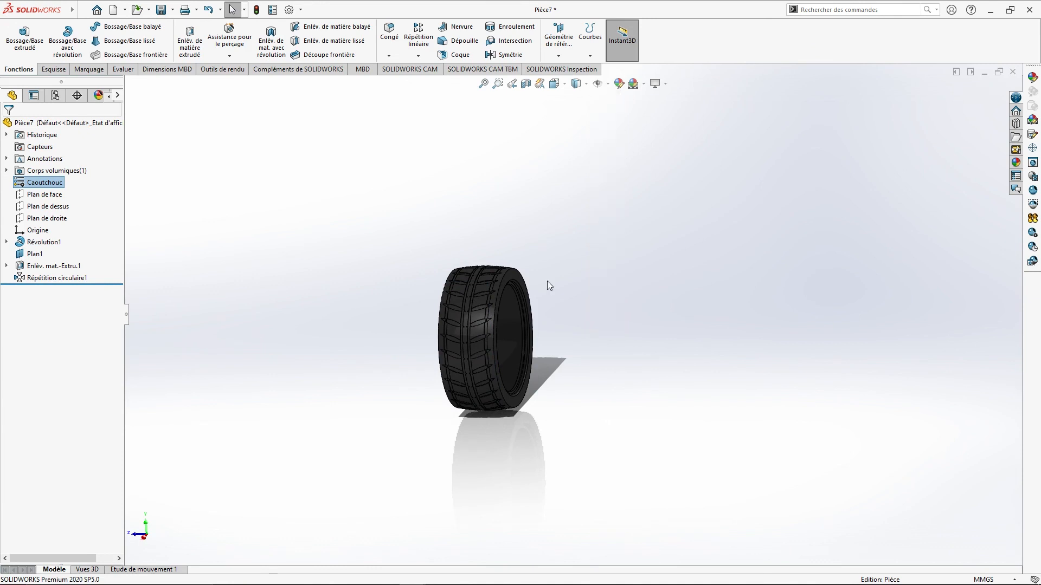
pyautogui.scroll(-1, 548, 281)
pyautogui.scroll(-1, 555, 300)
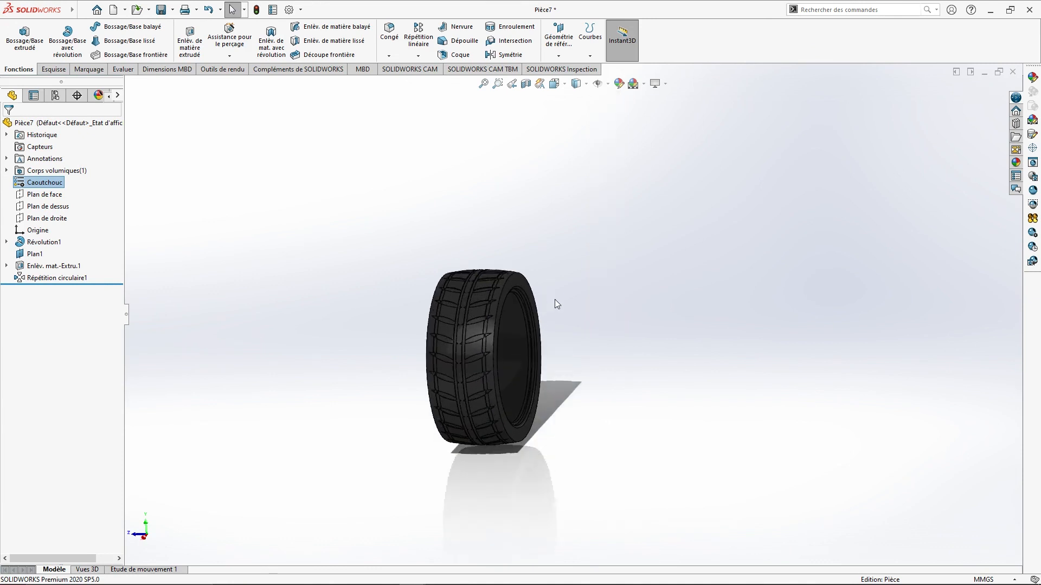
pyautogui.scroll(-1, 555, 299)
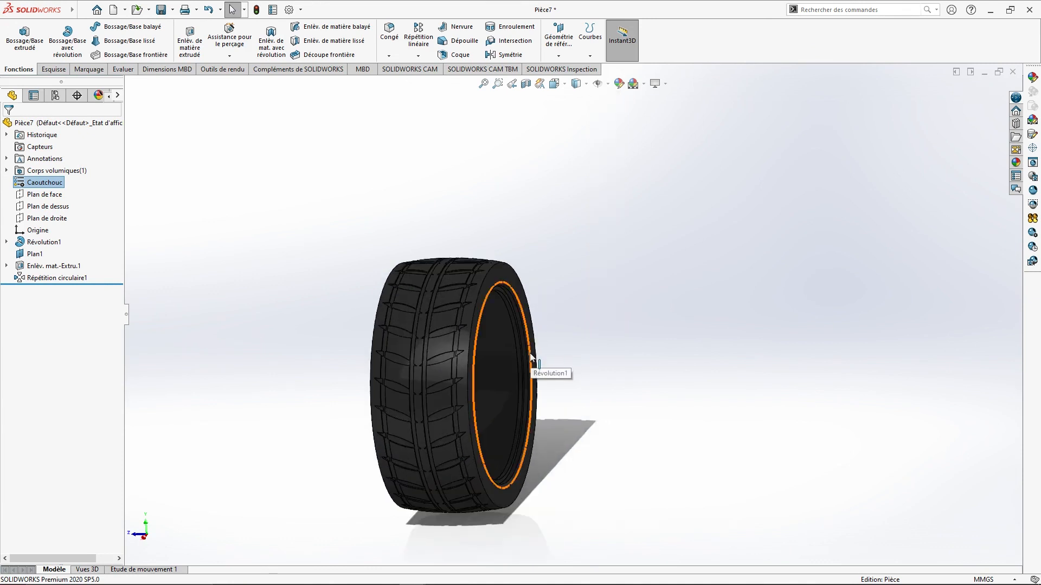